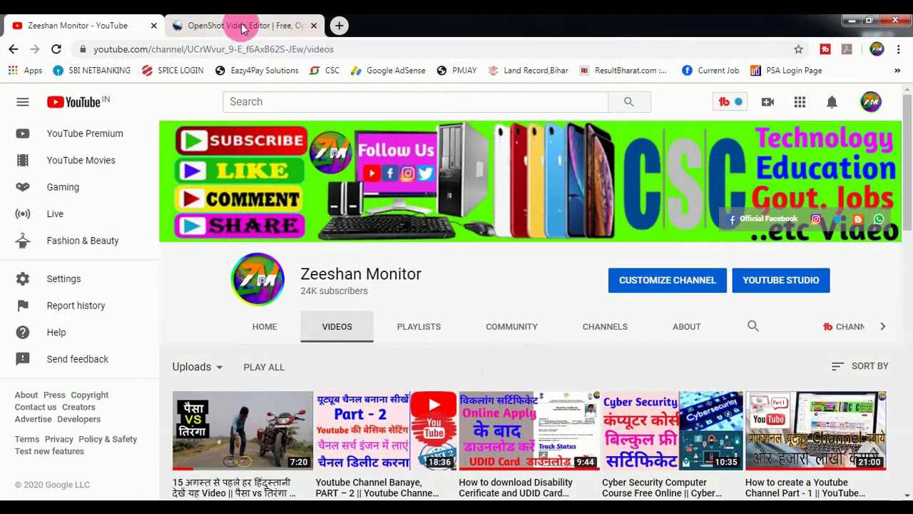
Switch to the OpenShot website tab and go to its download page
left_click(241, 27)
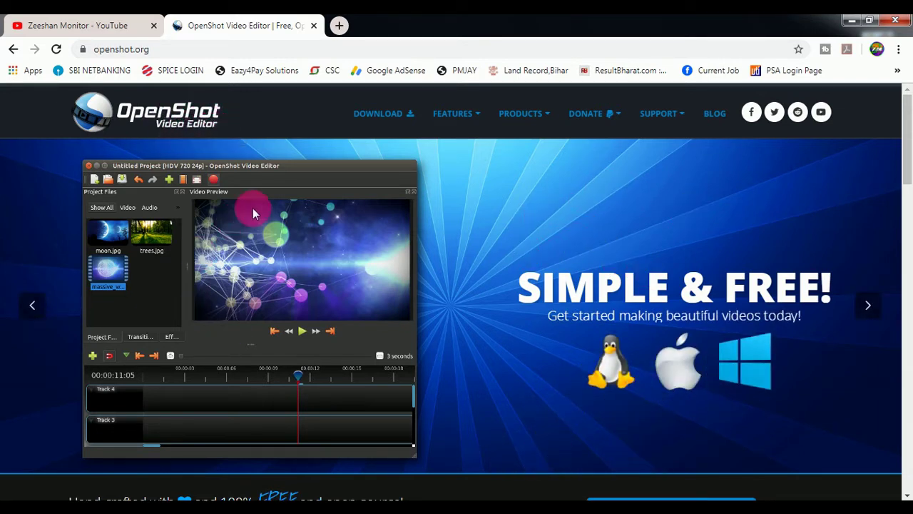
scroll(770, 298, "down", 4)
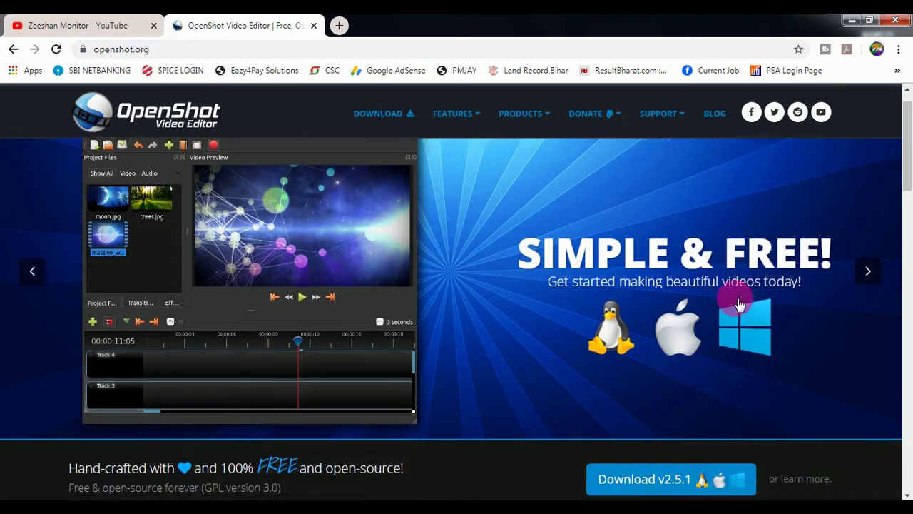
scroll(485, 303, "up", 4)
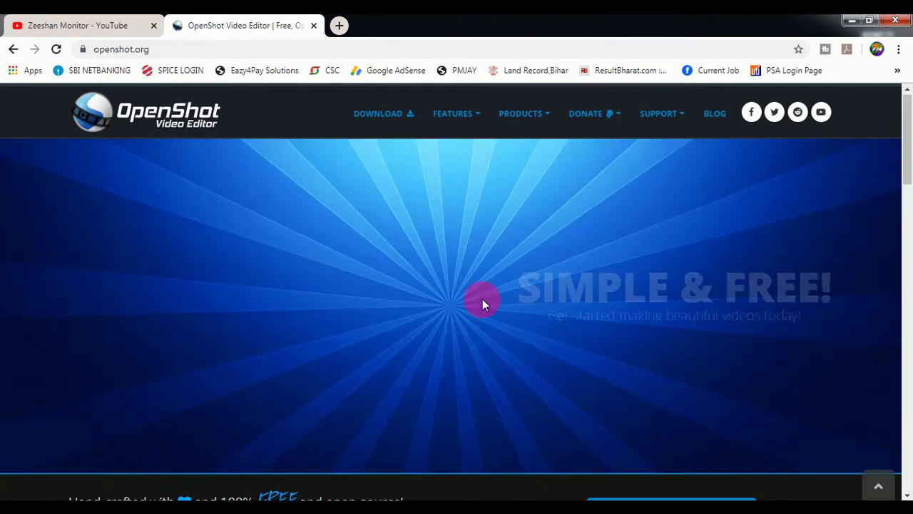
left_click(398, 121)
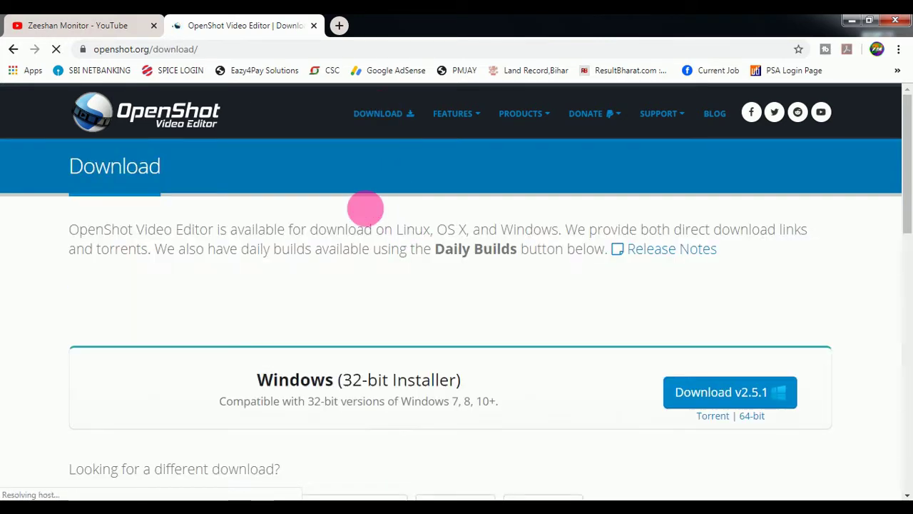
Highlight the 32-bit installer label and description on the download page
scroll(292, 236, "down", 1)
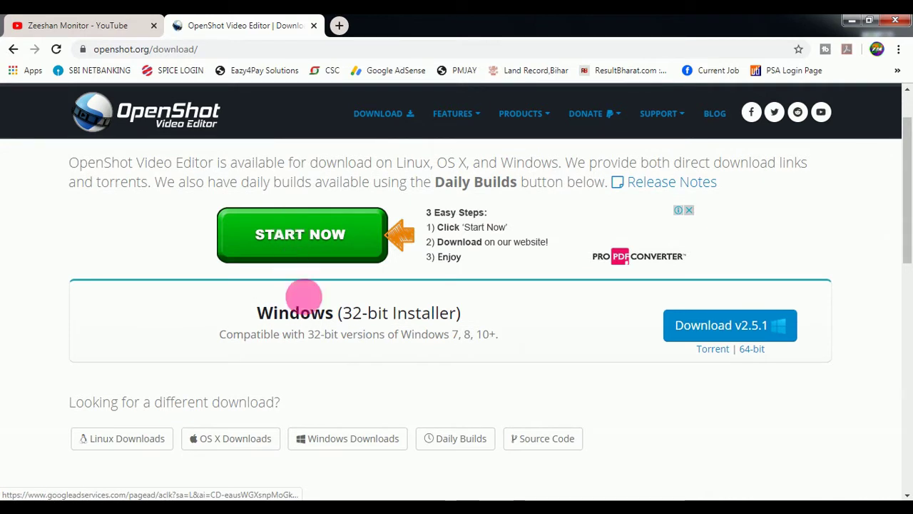
double_click(357, 316)
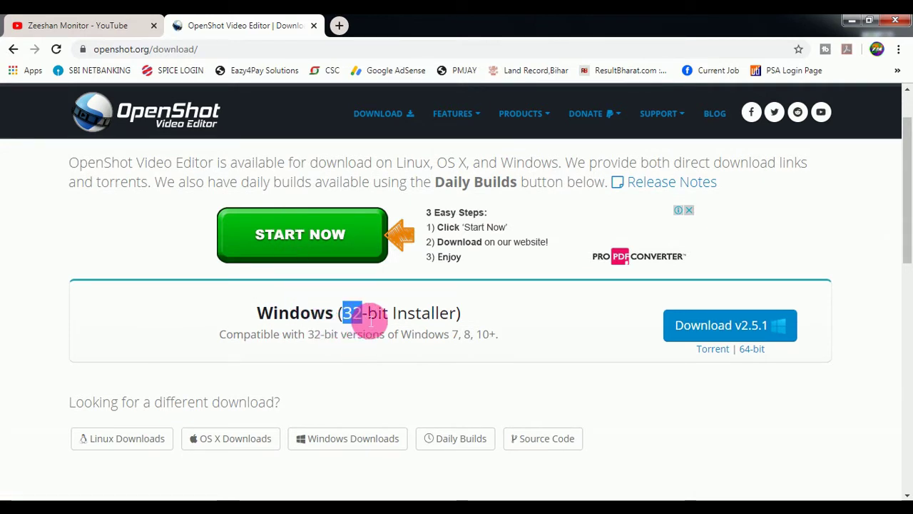
mouse_move(343, 314)
left_mouse_down()
mouse_move(383, 333)
mouse_move(502, 339)
left_mouse_up()
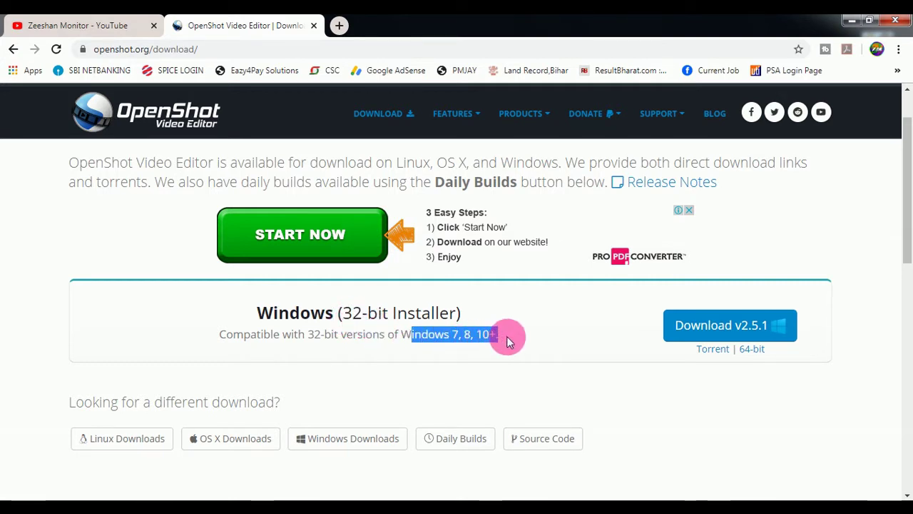
left_click(559, 329)
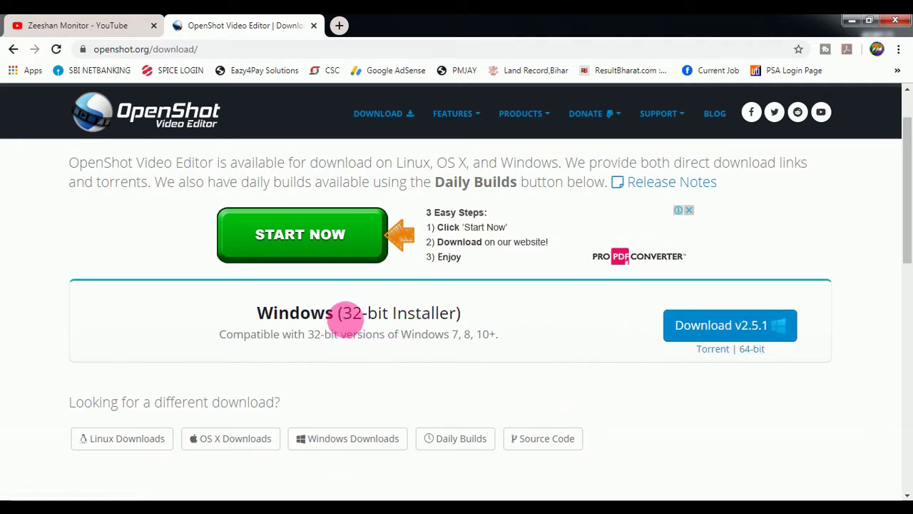
left_click_drag(350, 326, 413, 335)
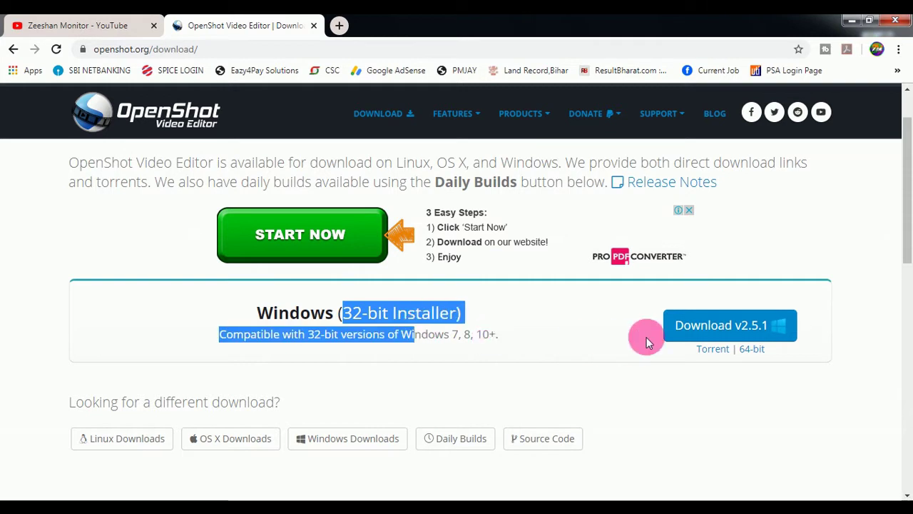
Start downloading the 32-bit v2.5.1 Windows installer, then pause it
left_click(699, 325)
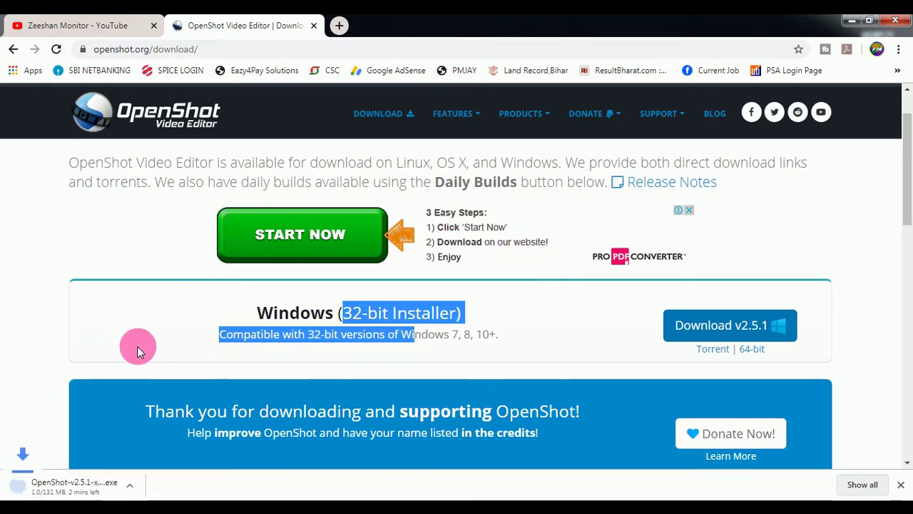
left_click(140, 487)
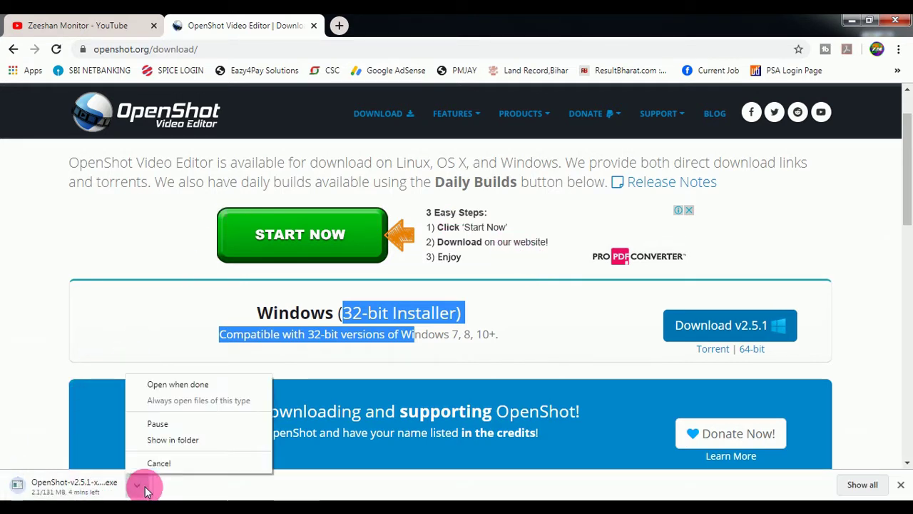
left_click(158, 424)
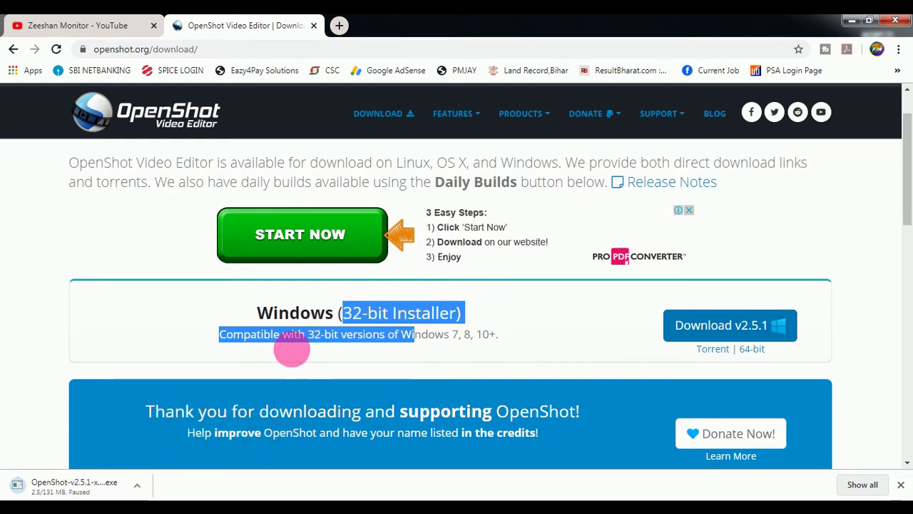
Start downloading the 64-bit Windows installer, then pause that download too
left_click(221, 312)
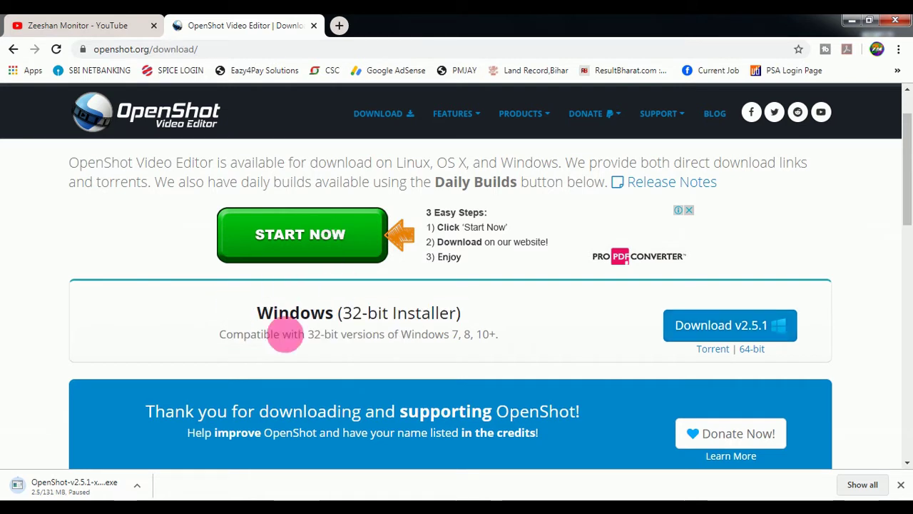
left_click(753, 350)
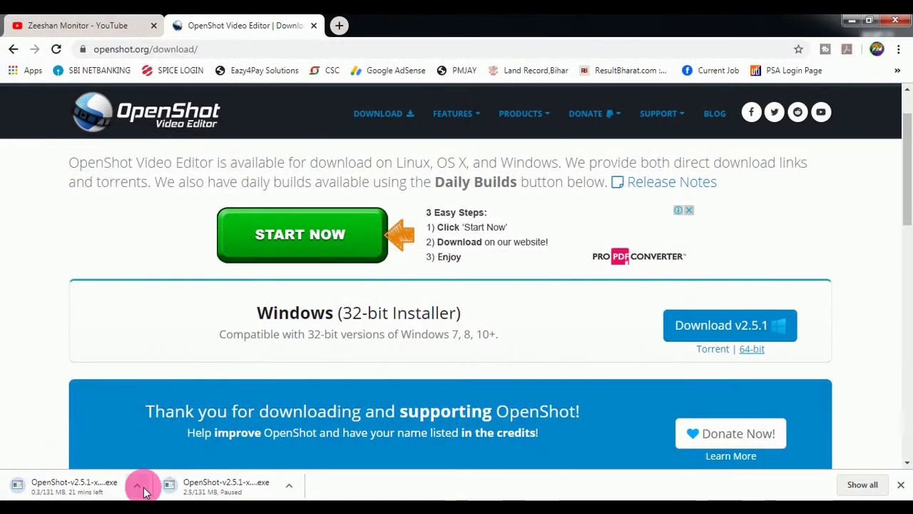
left_click(137, 485)
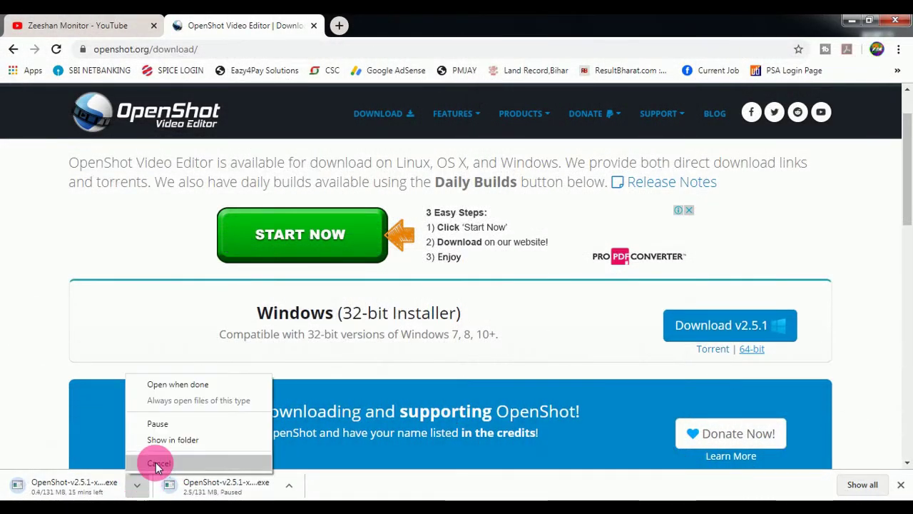
left_click(171, 422)
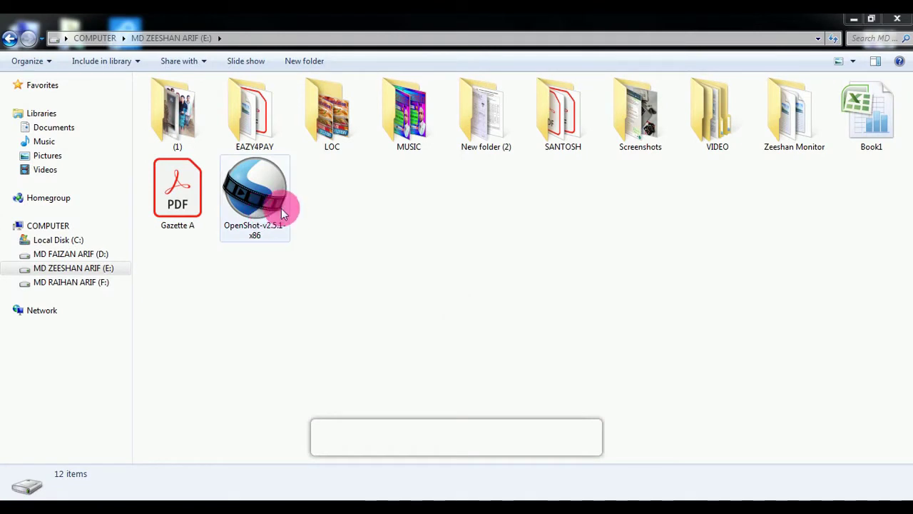
Run OpenShot-v2.5.1-x86 from drive E: as administrator
double_click(262, 199)
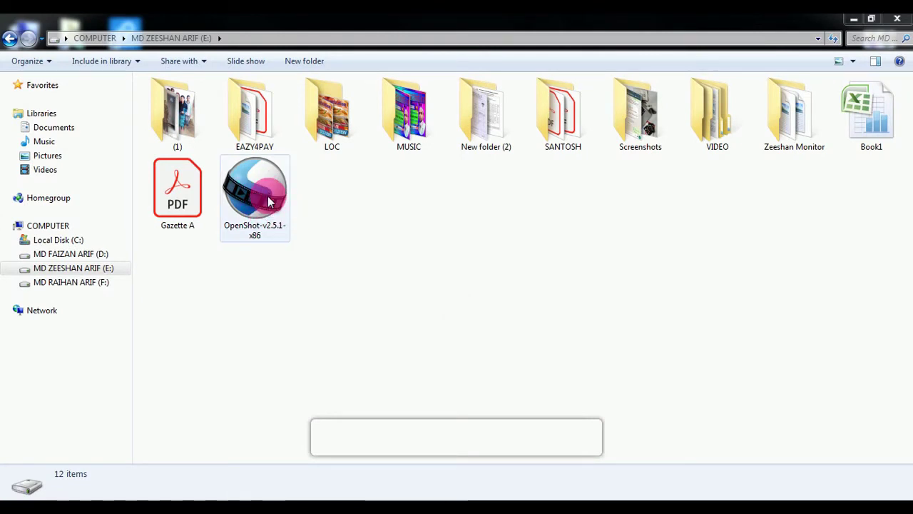
left_click(269, 203)
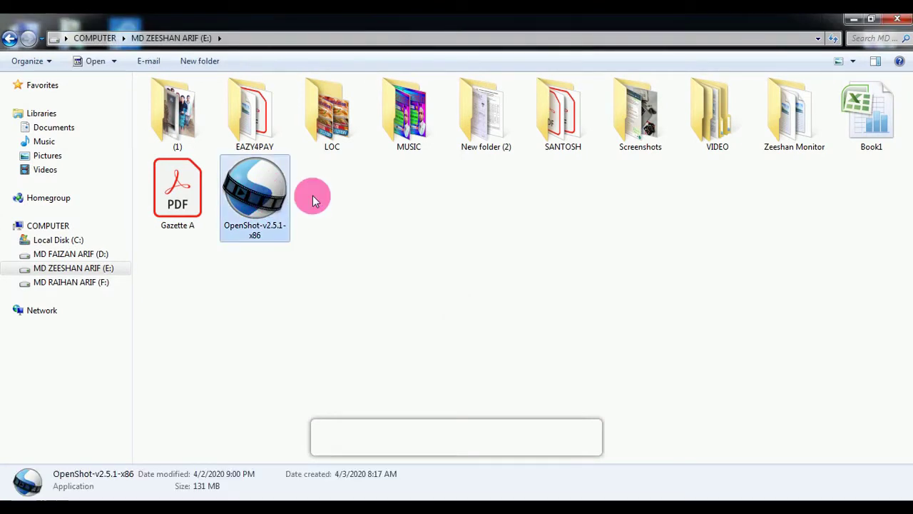
right_click(268, 205)
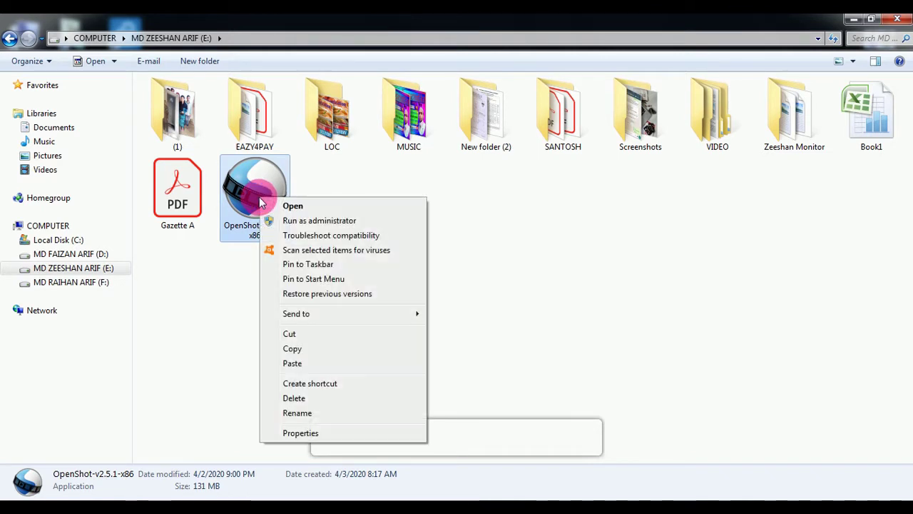
left_click(291, 224)
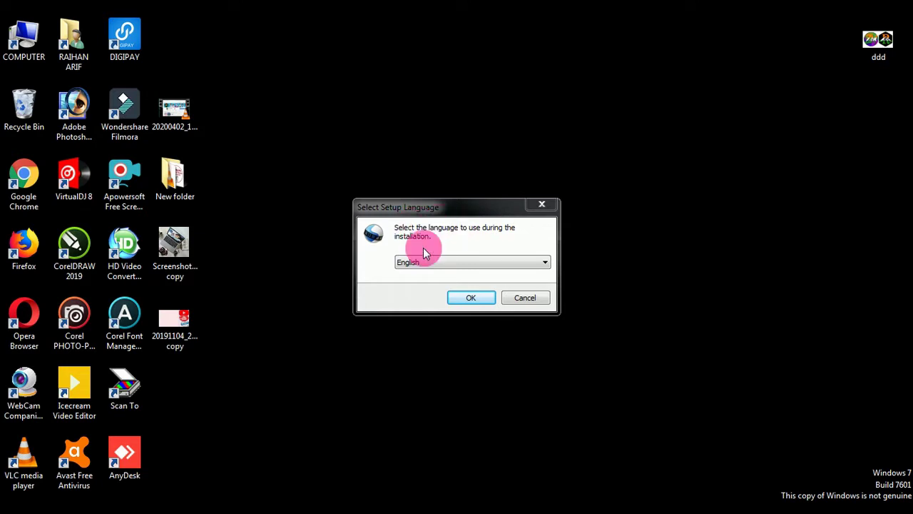
Keep English, accept the licence, keep the default folder, add a desktop shortcut, and install
left_click(472, 298)
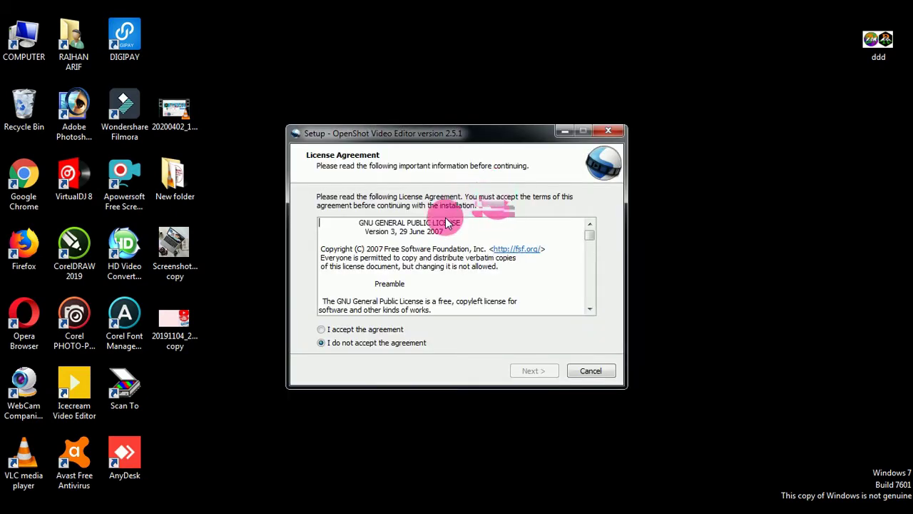
left_click(321, 329)
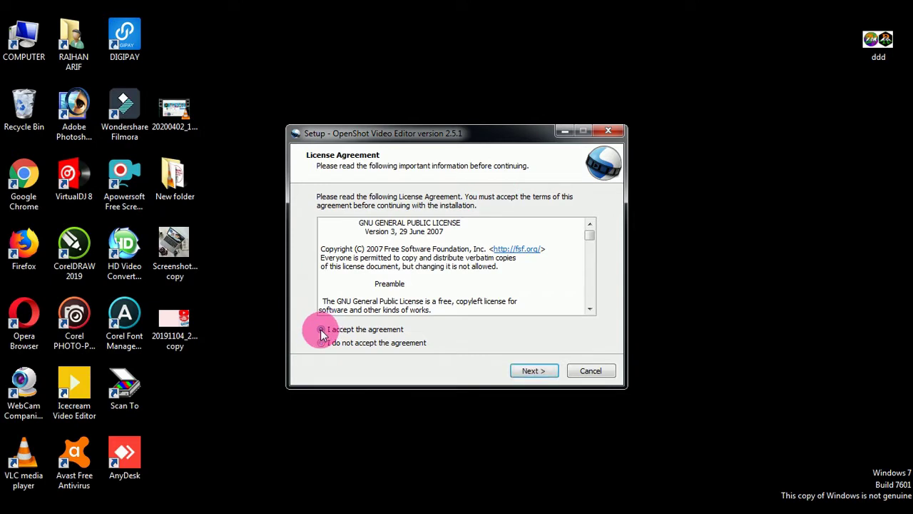
left_click(535, 374)
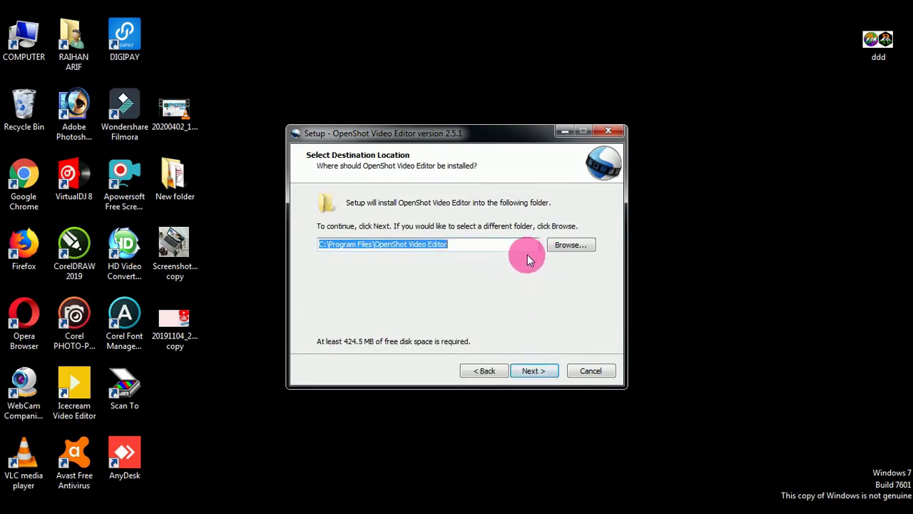
left_click(534, 378)
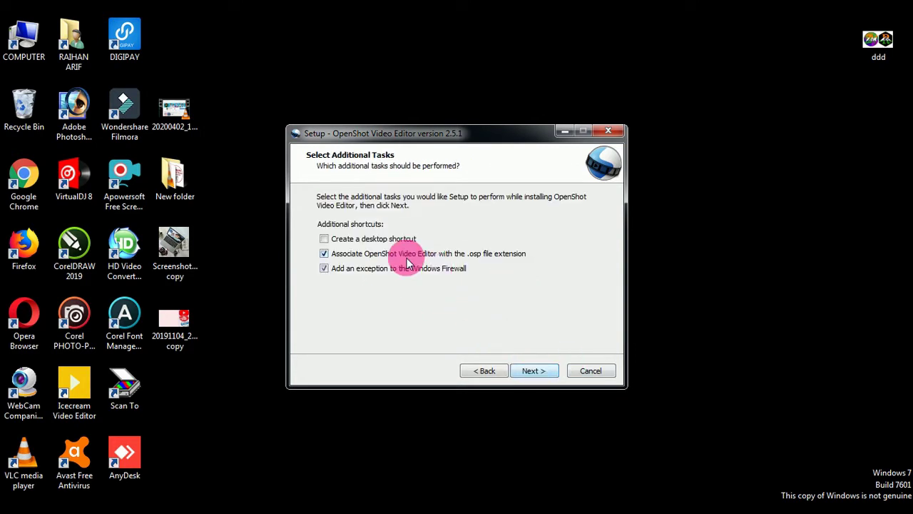
left_click(324, 239)
left_click(540, 371)
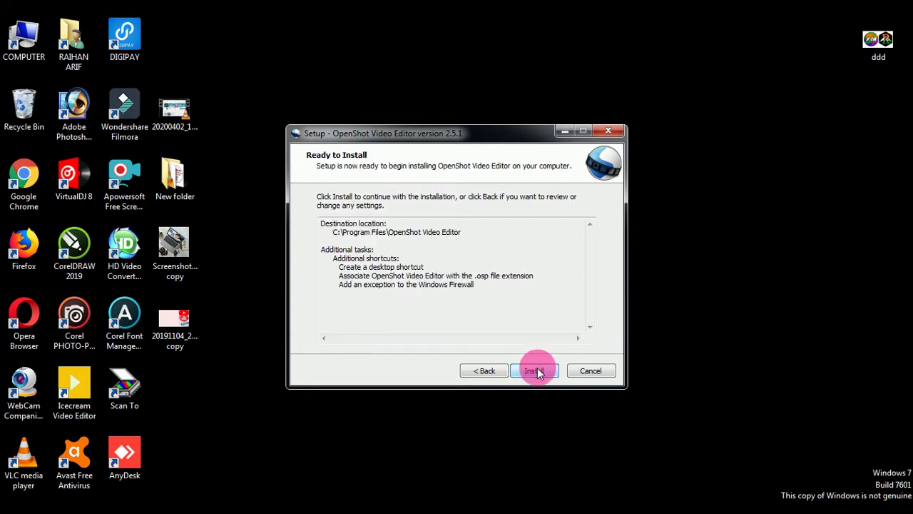
left_click(537, 370)
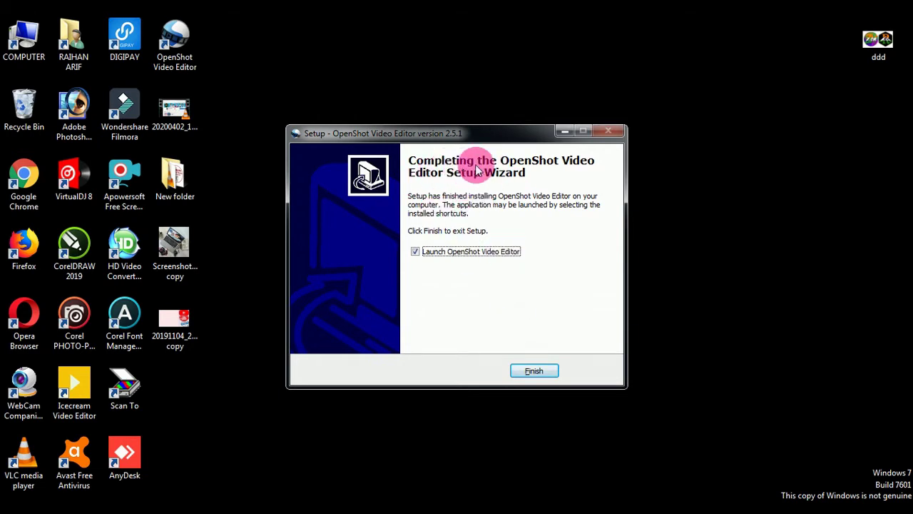
Finish the setup wizard and launch OpenShot Video Editor from its desktop shortcut
left_click(539, 378)
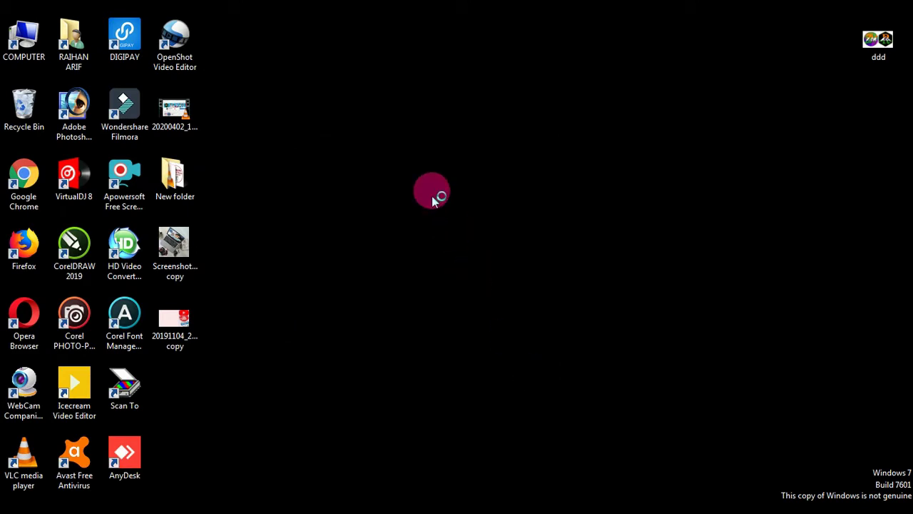
left_click(166, 72)
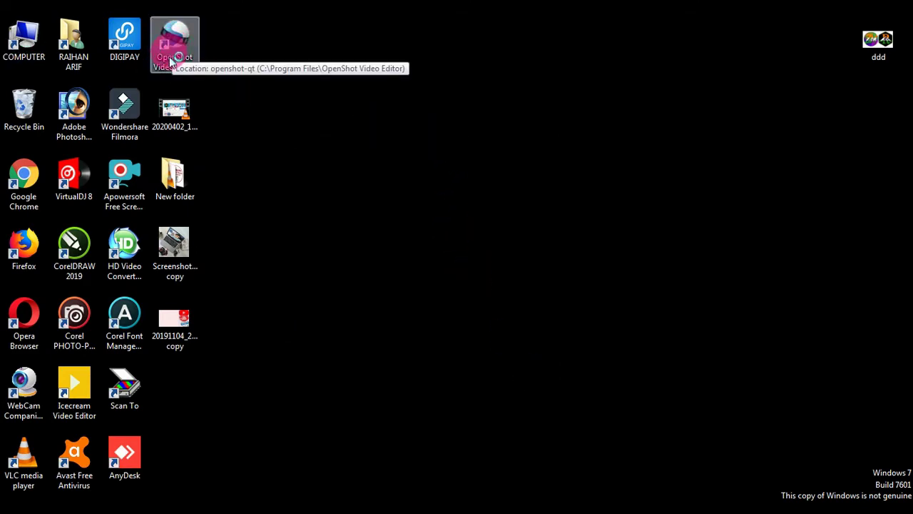
double_click(182, 48)
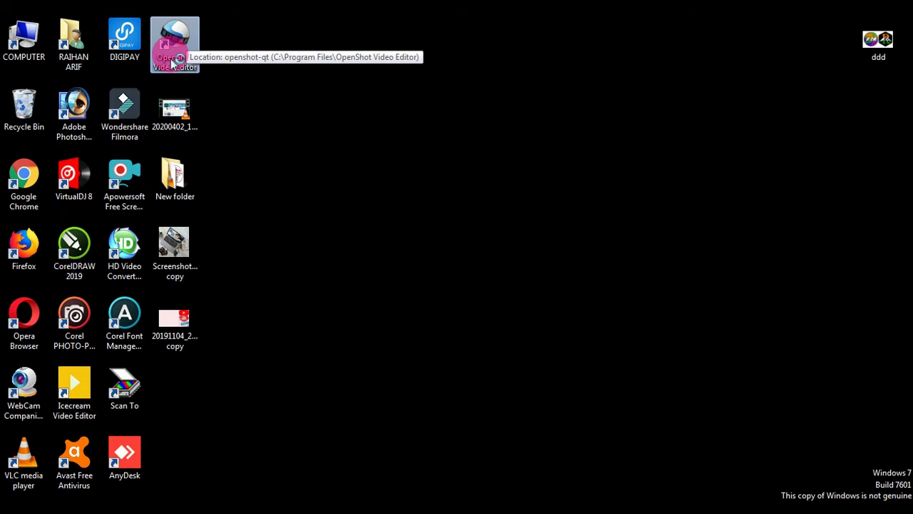
double_click(172, 49)
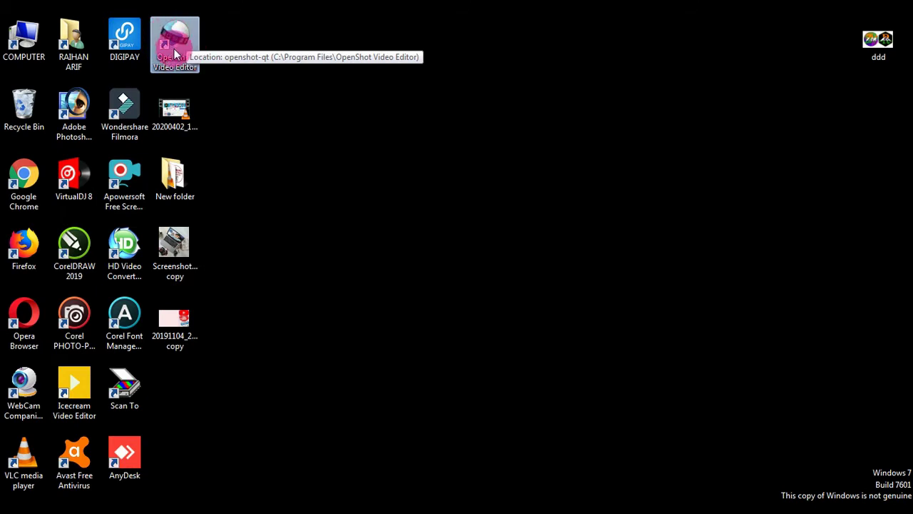
double_click(177, 45)
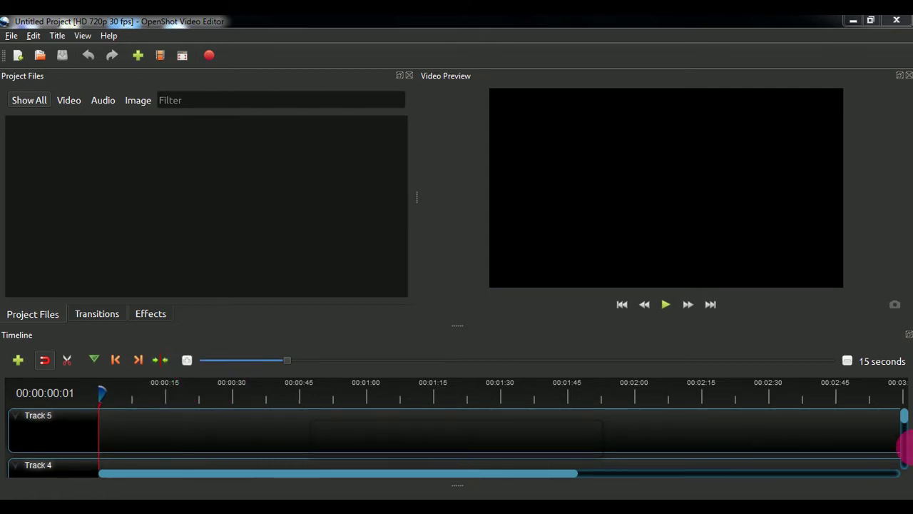
left_click_drag(903, 417, 905, 442)
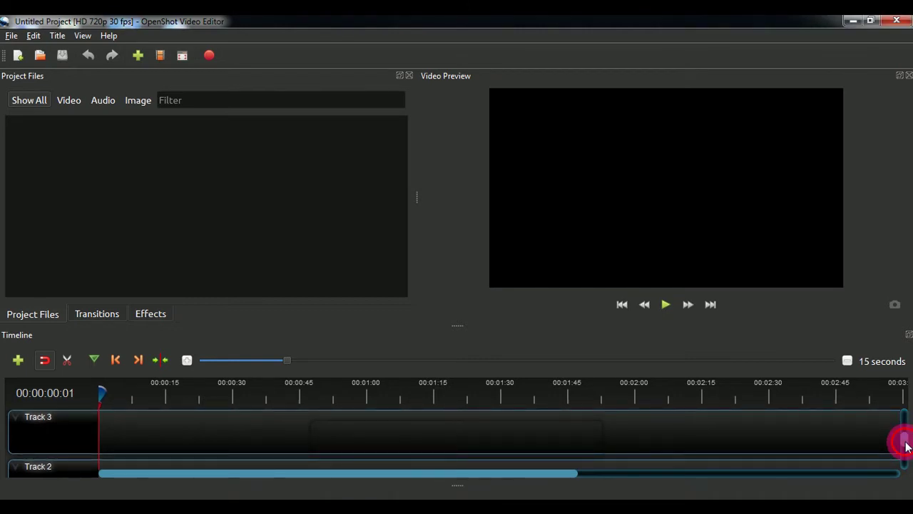
scroll(290, 441, "up", 1)
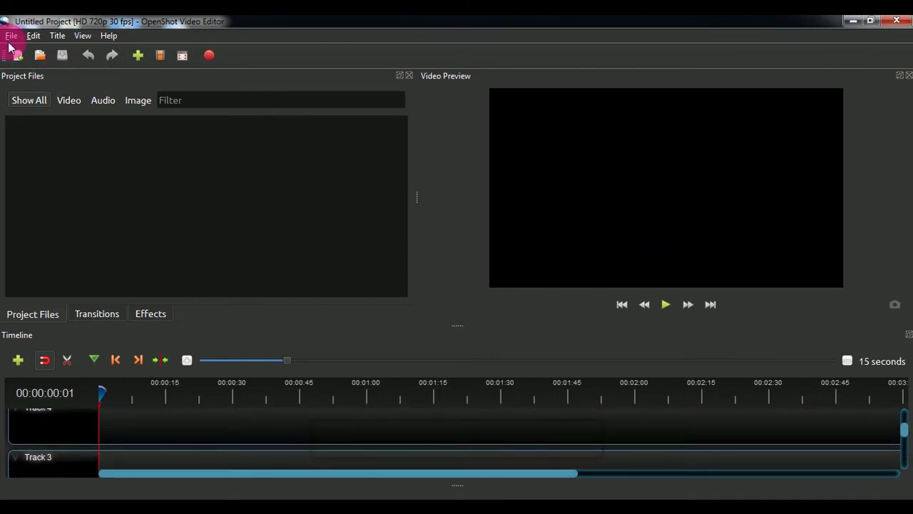
left_click(11, 35)
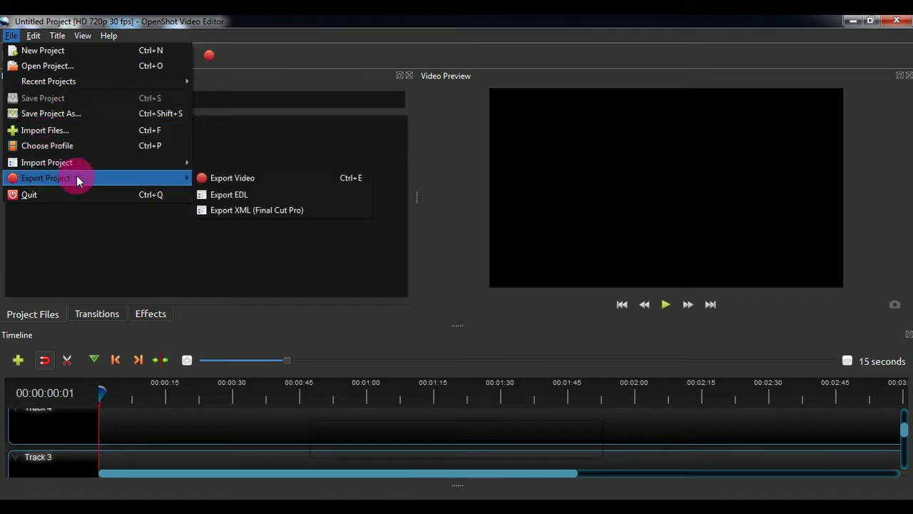
mouse_move(122, 168)
left_click(78, 222)
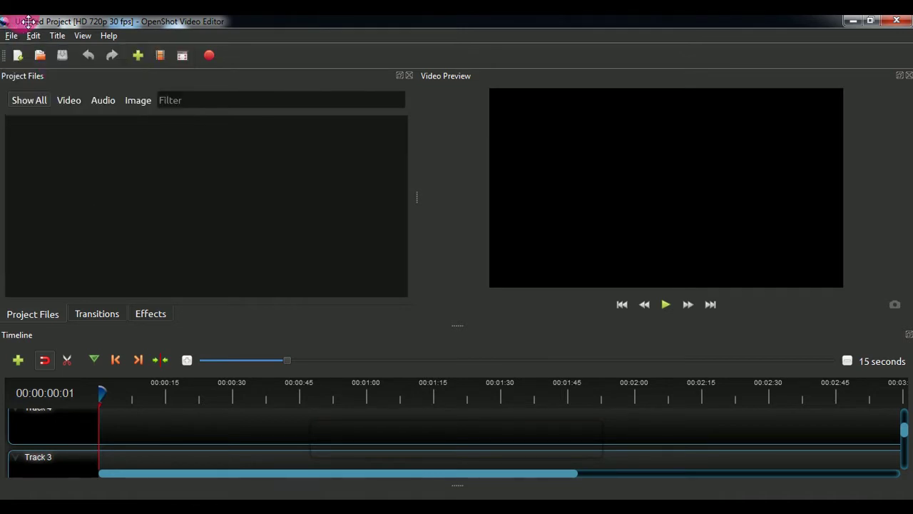
left_click(34, 35)
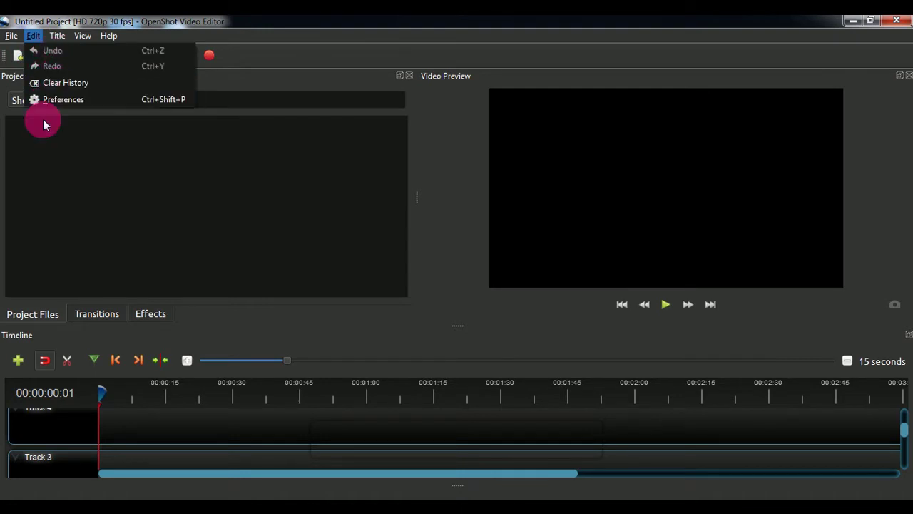
left_click(43, 119)
left_click(57, 35)
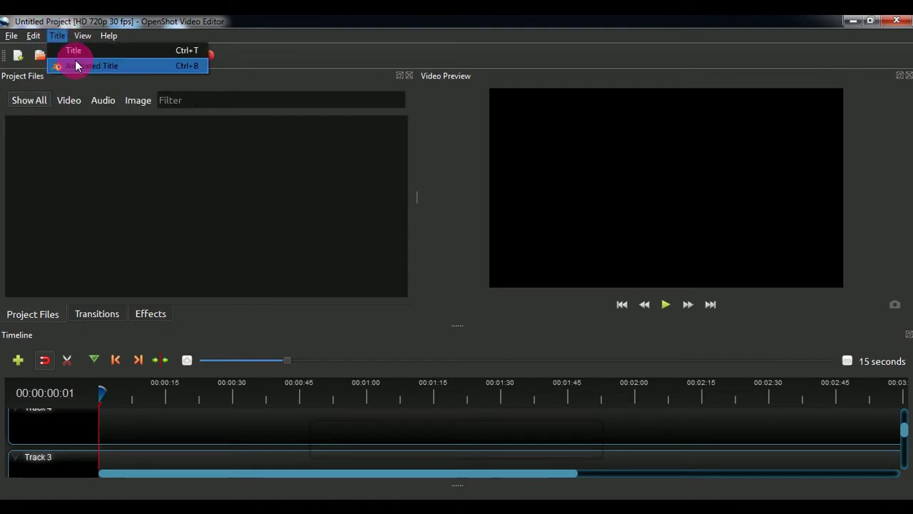
left_click(80, 36)
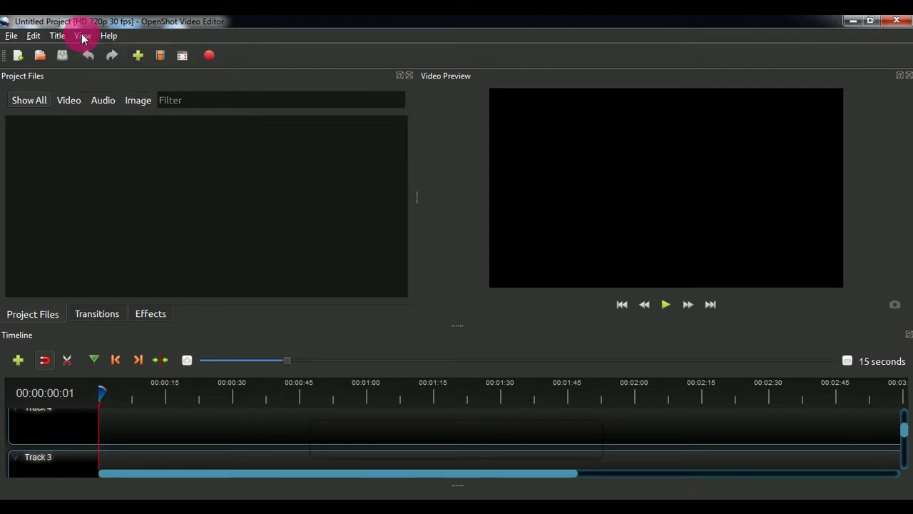
left_click(83, 36)
left_click(74, 108)
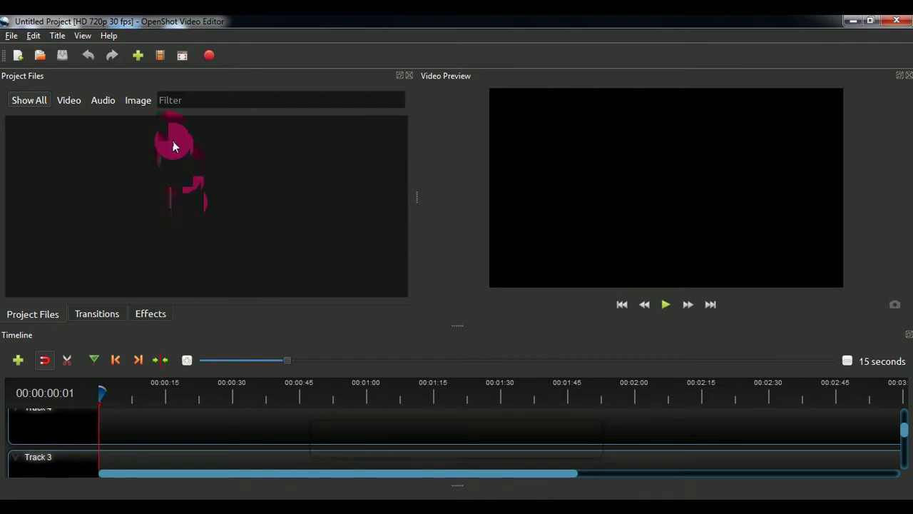
Import the YouTube intro clip from the VIDEO\video folder on drive E:
left_click(139, 56)
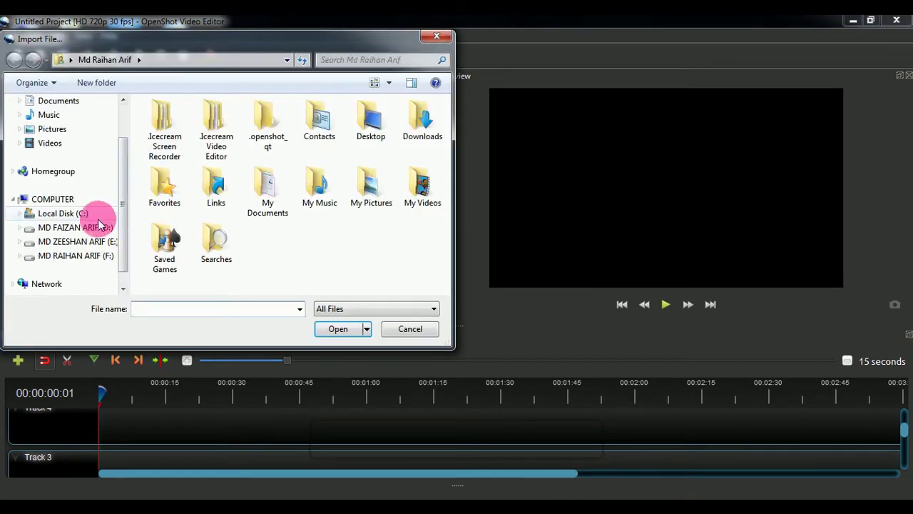
left_click(89, 241)
scroll(237, 211, "down", 1)
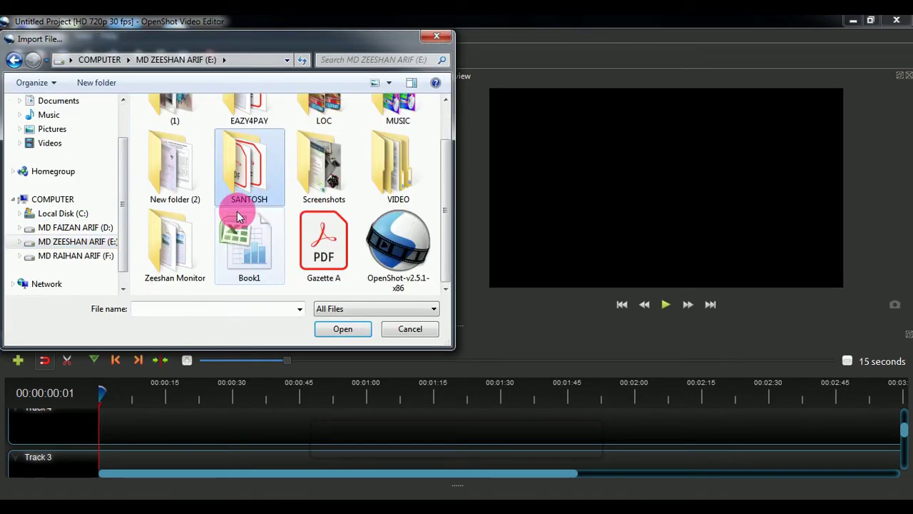
double_click(177, 223)
left_click(339, 145)
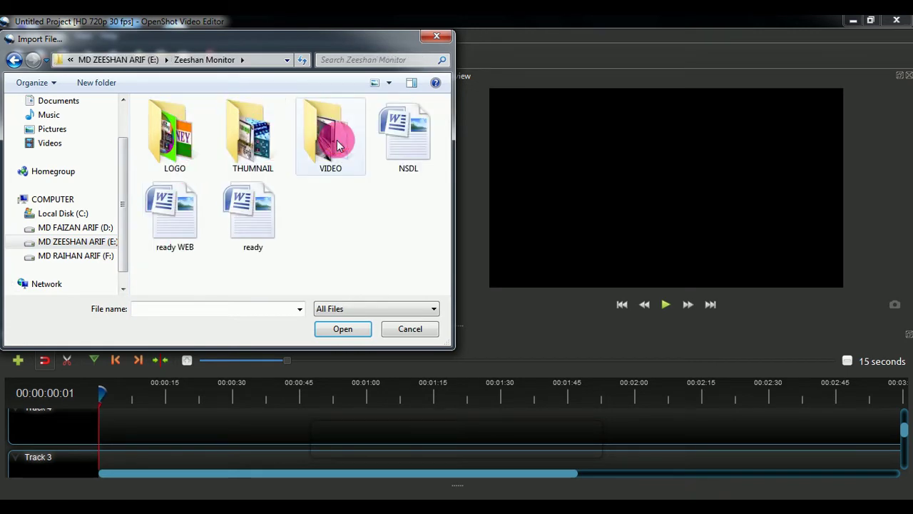
double_click(303, 139)
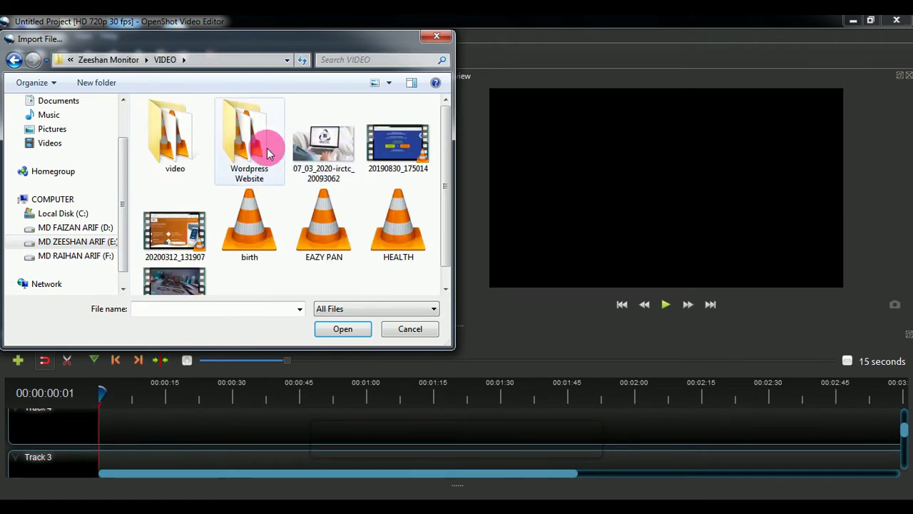
double_click(205, 156)
scroll(205, 154, "down", 5)
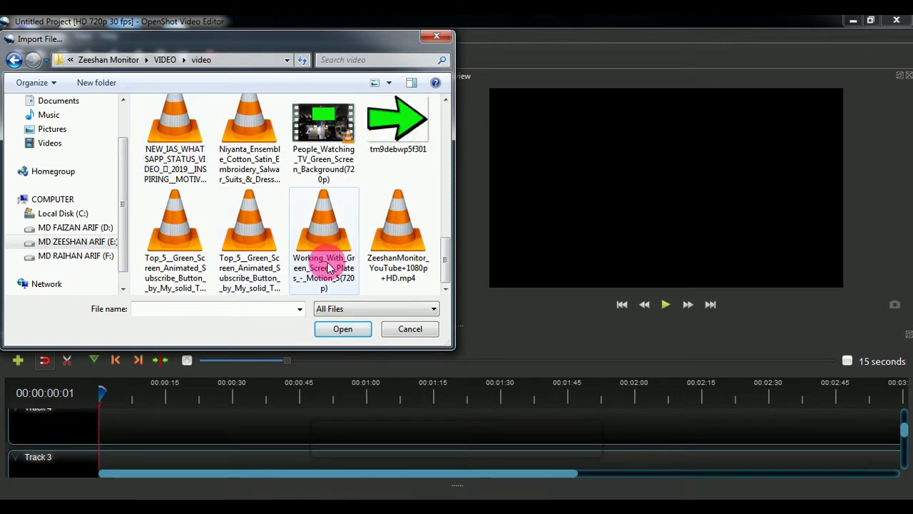
left_click(398, 232)
double_click(398, 232)
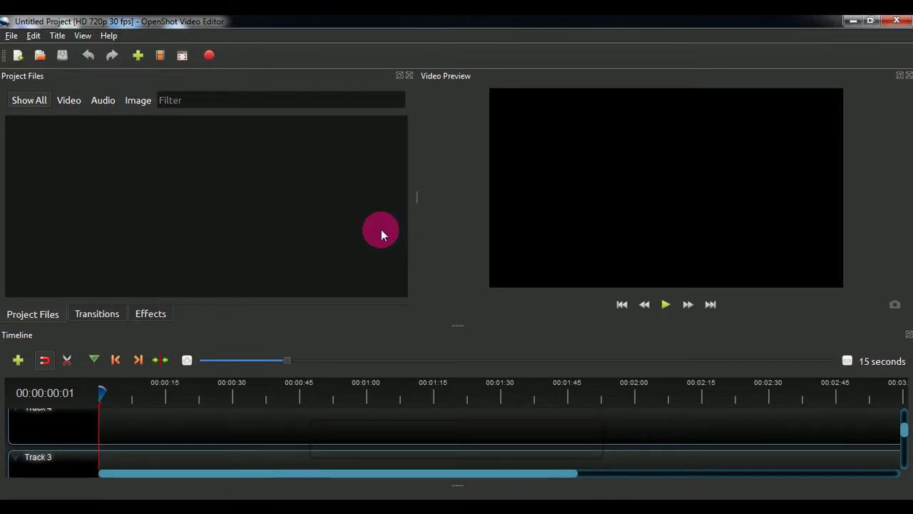
Import the green-screen clip, 4_Green_Screen_Effects and 720_30_13.23_Apr232019 from the same folder
left_click(145, 56)
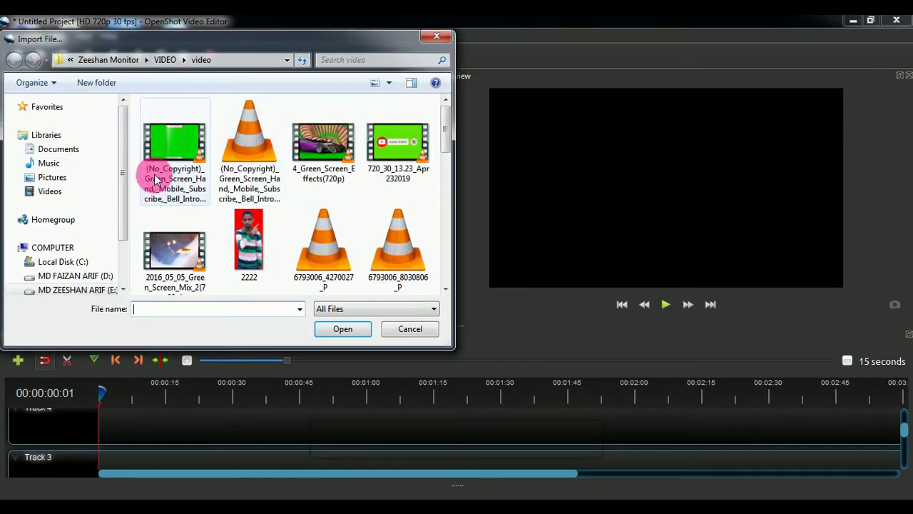
double_click(192, 154)
left_click(139, 57)
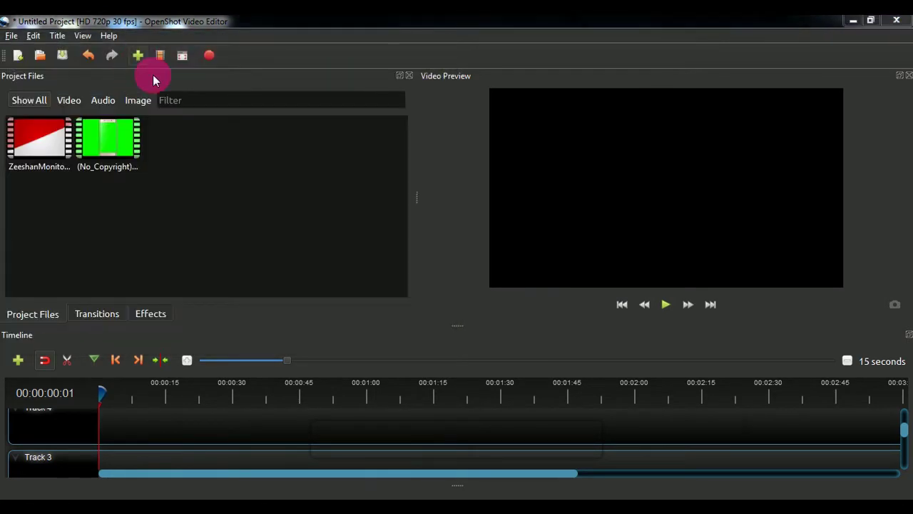
double_click(319, 139)
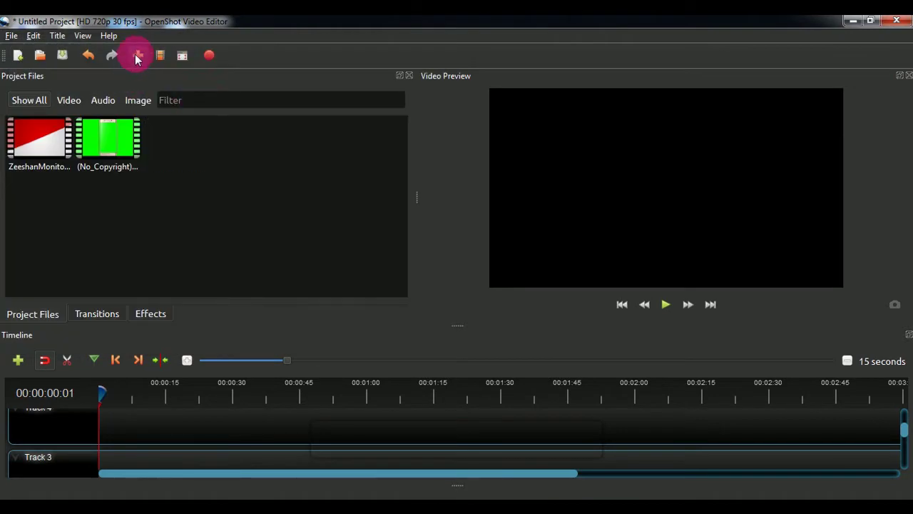
left_click(136, 54)
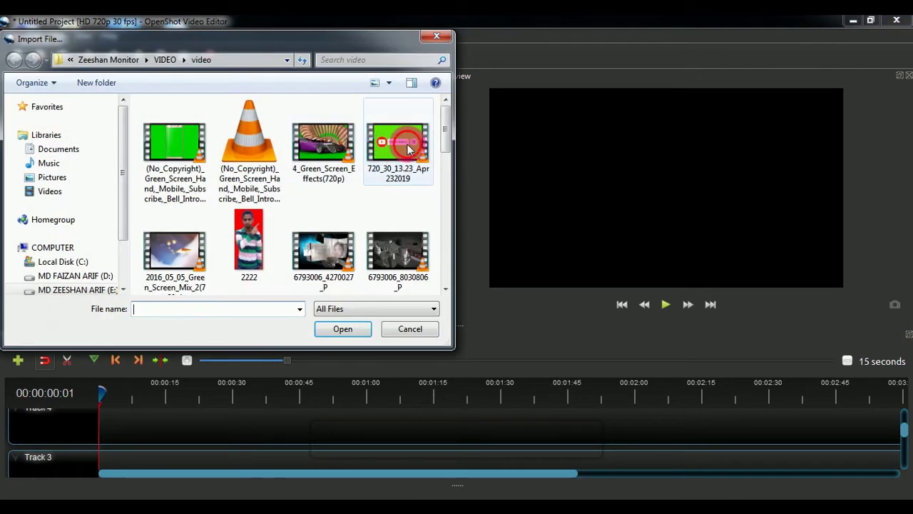
double_click(410, 148)
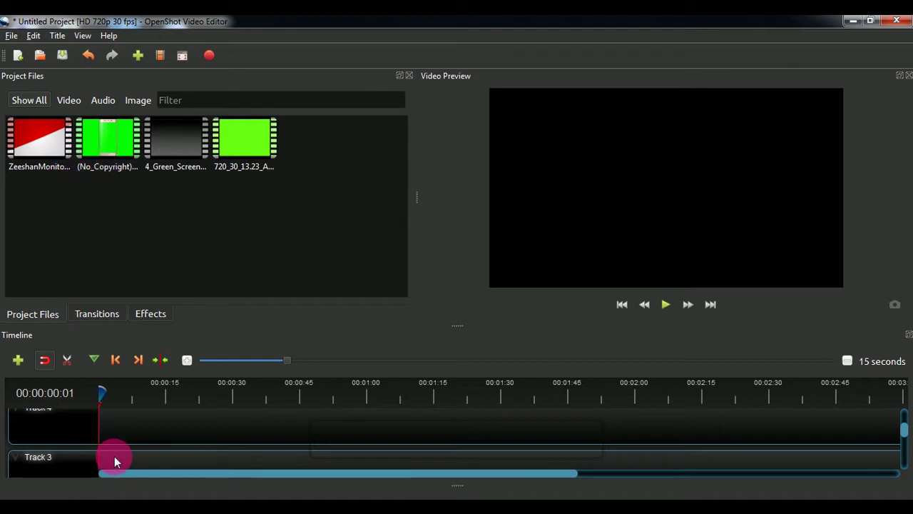
scroll(129, 437, "up", 1)
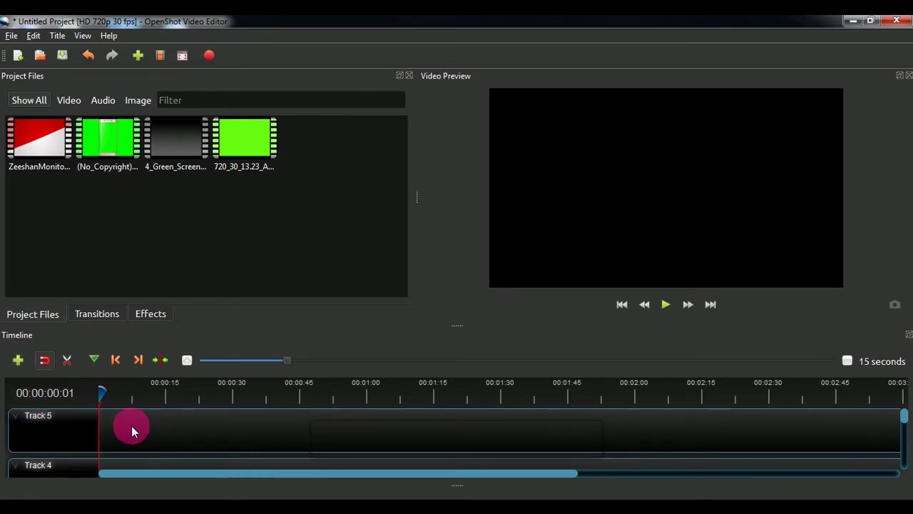
left_click(31, 131)
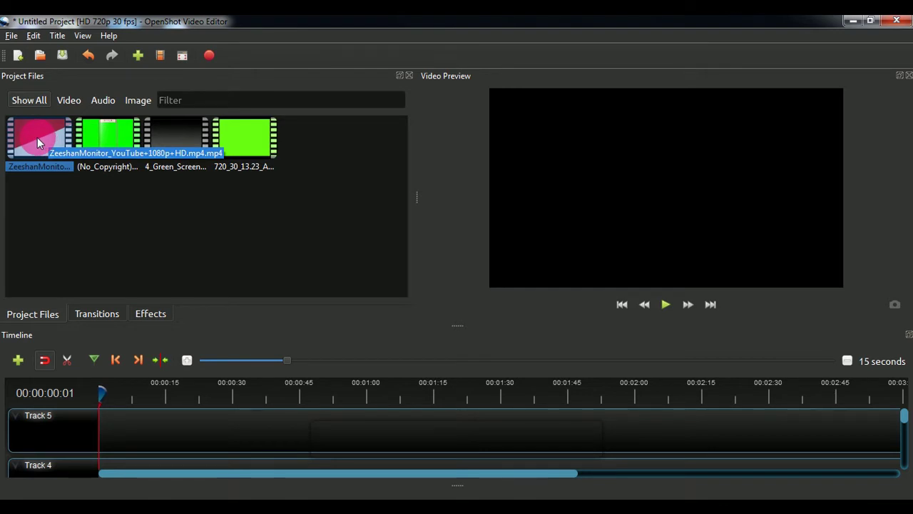
Place the intro clip at the start of Track 5, followed directly by the first green-screen clip
mouse_move(36, 135)
left_mouse_down()
mouse_move(121, 443)
mouse_move(147, 434)
mouse_move(100, 430)
left_mouse_up()
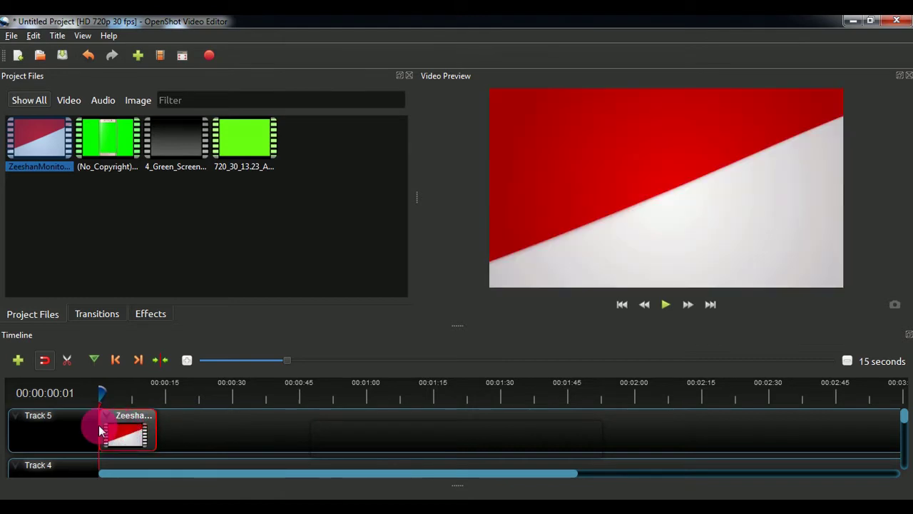
left_click(119, 227)
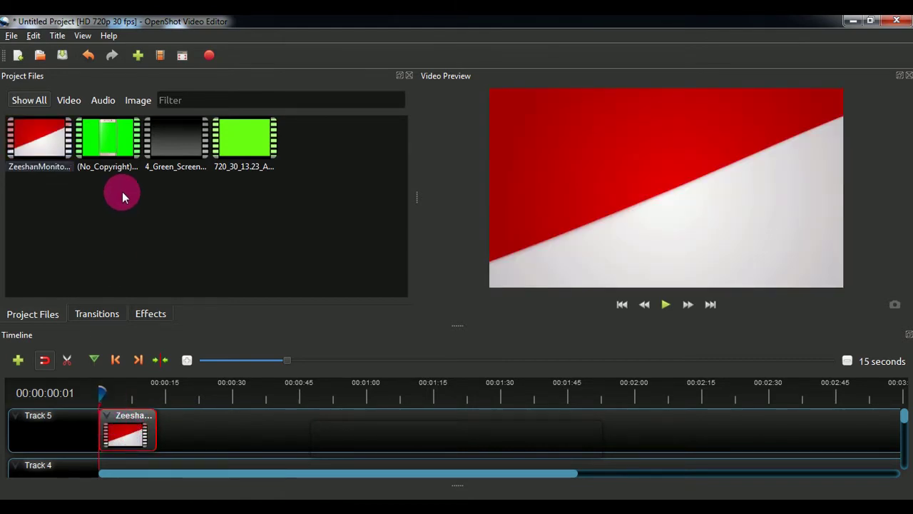
left_click(104, 147)
left_click(104, 147)
left_click_drag(104, 147, 192, 436)
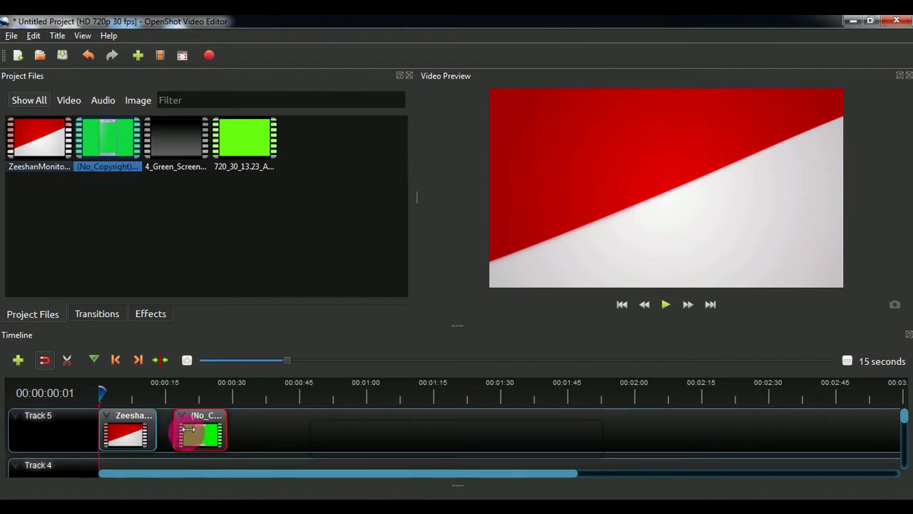
left_click_drag(192, 448, 191, 434)
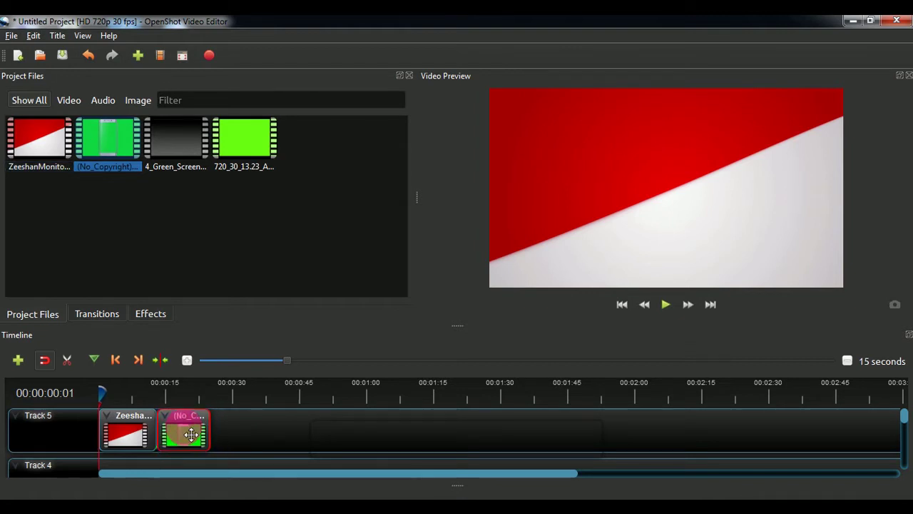
Add a trimmed 4_Green_Screen_Effects, then 720_30_13.23_Apr232019 to Track 5, and play the preview
left_click(160, 132)
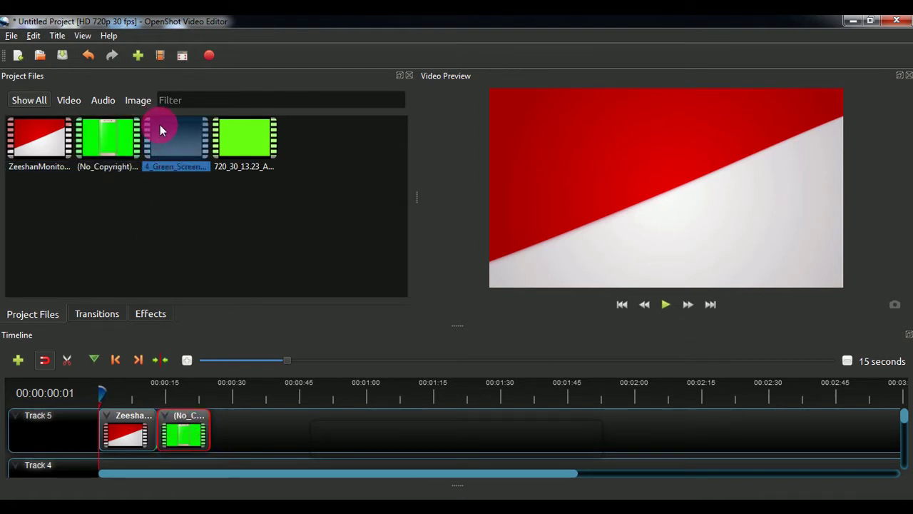
mouse_move(160, 128)
left_mouse_down()
mouse_move(259, 446)
mouse_move(243, 438)
left_mouse_up()
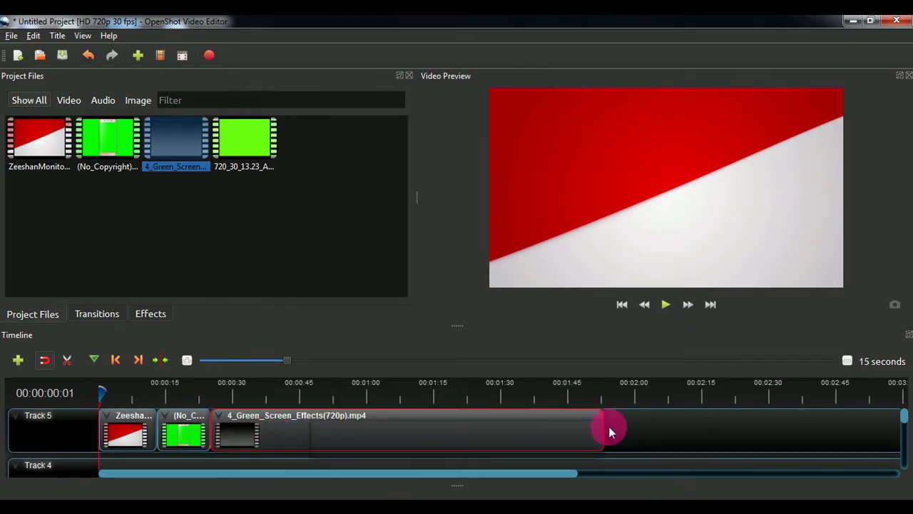
mouse_move(602, 430)
left_mouse_down()
mouse_move(424, 433)
mouse_move(296, 417)
left_mouse_up()
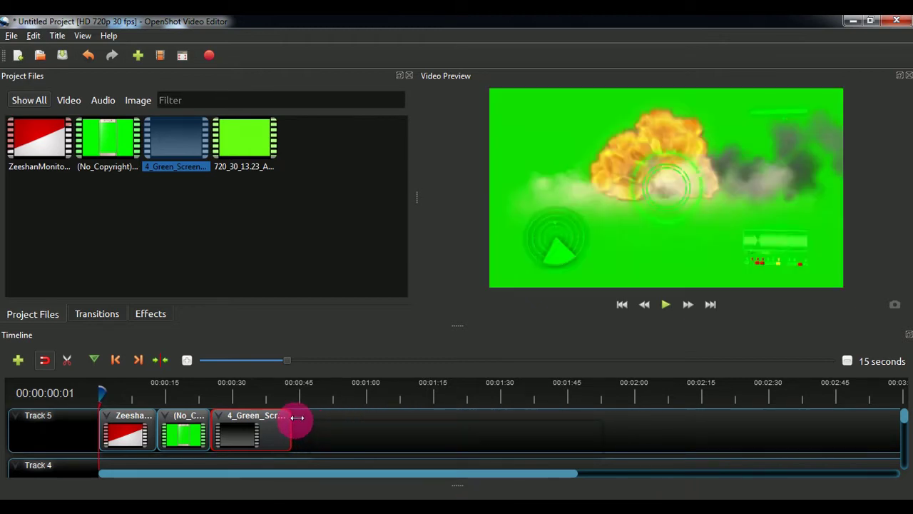
left_click_drag(290, 418, 278, 422)
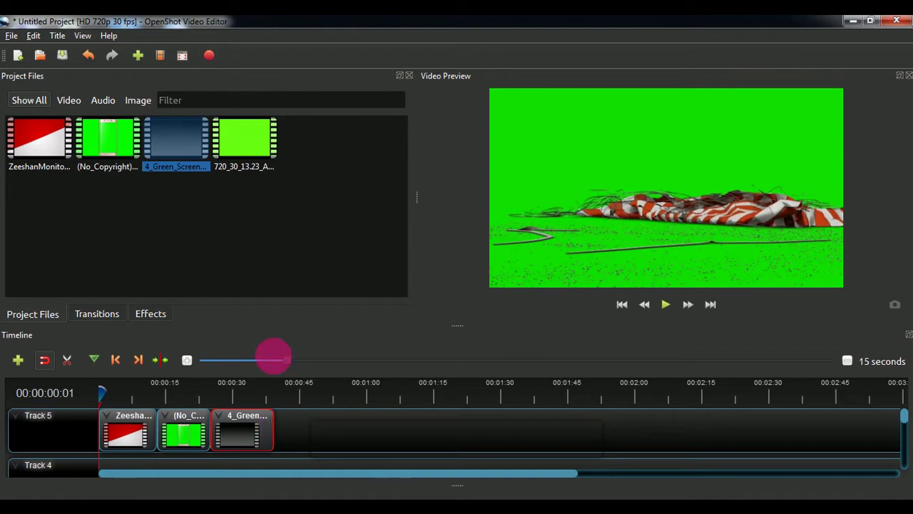
left_click_drag(239, 134, 313, 387)
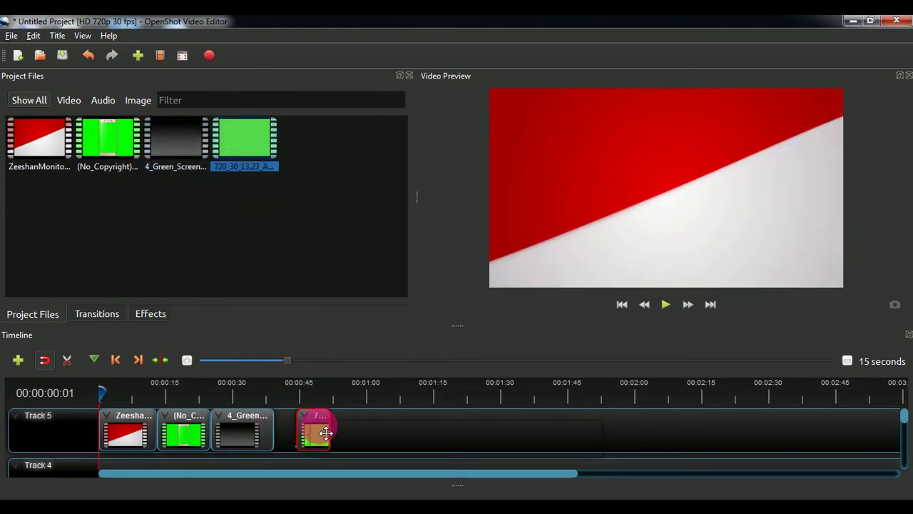
left_click_drag(314, 386, 306, 431)
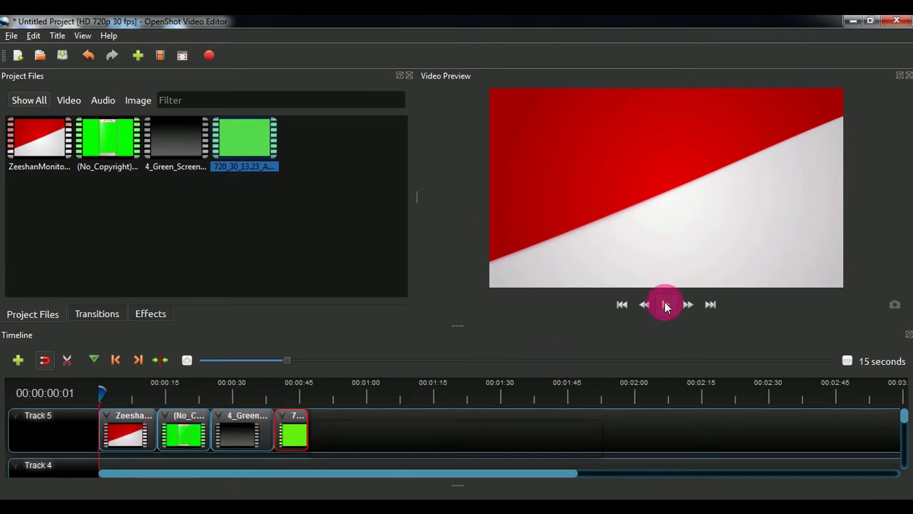
left_click(665, 304)
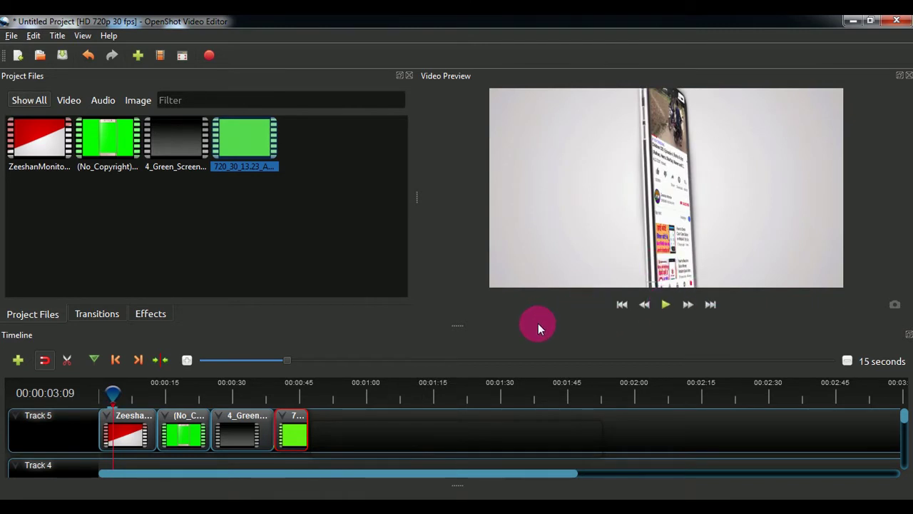
Select the ZeeshanMonitor intro clip at the start of Track 5
left_click(129, 430)
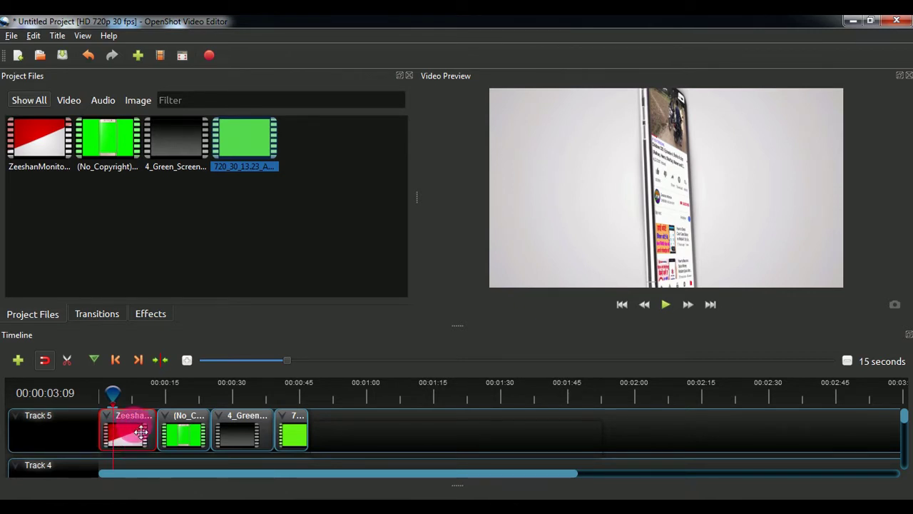
Set the intro clip's Start of Clip volume level to 50%
right_click(140, 442)
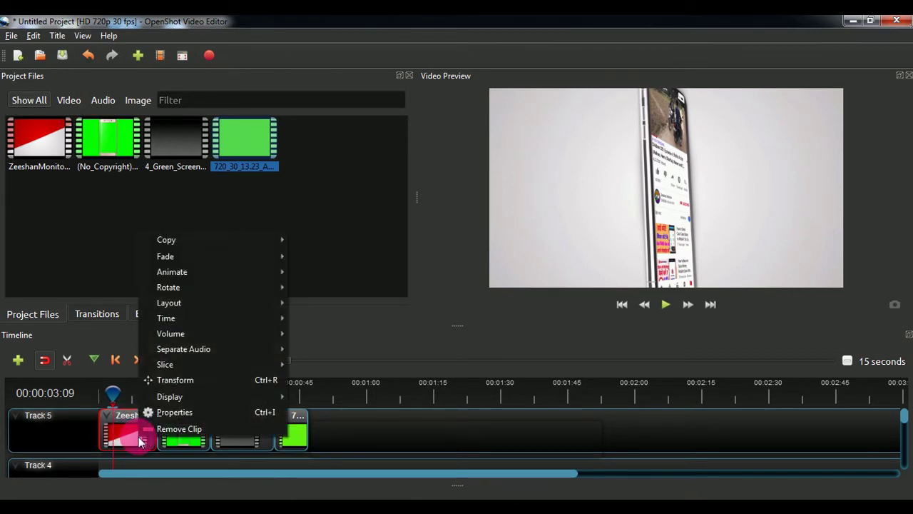
mouse_move(195, 333)
mouse_move(319, 353)
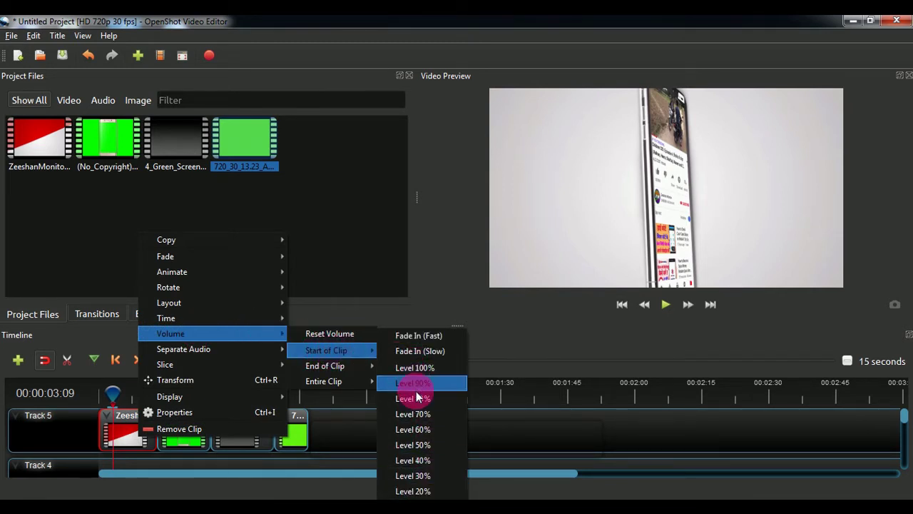
left_click(420, 450)
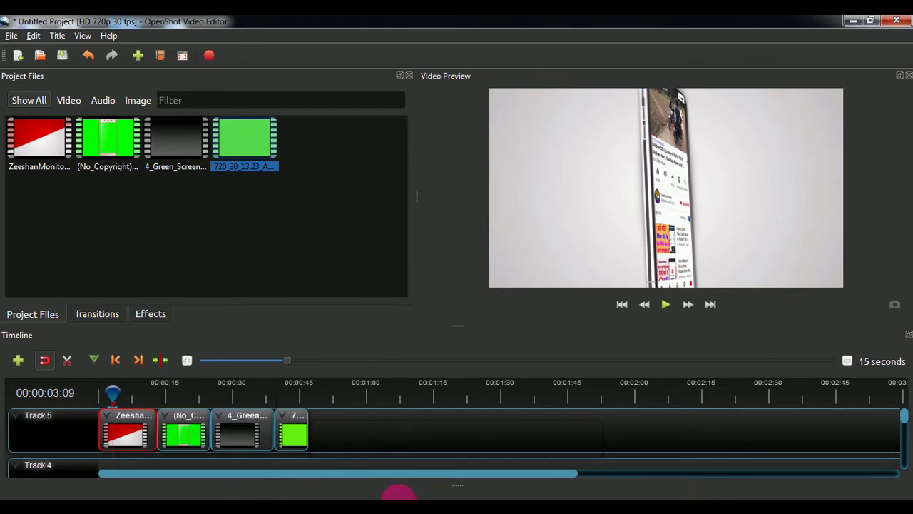
Play the project from the timeline start, stop it, and return the playhead to 0
left_click_drag(121, 404, 100, 394)
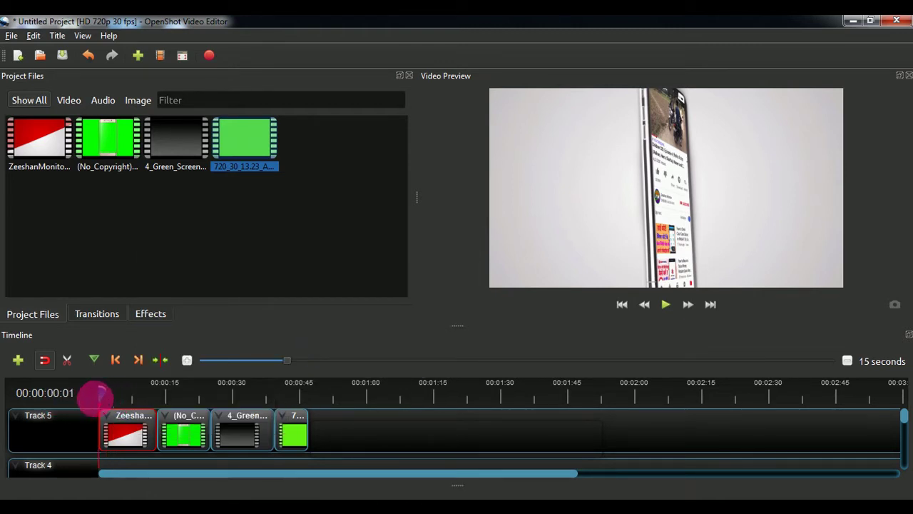
left_click(659, 303)
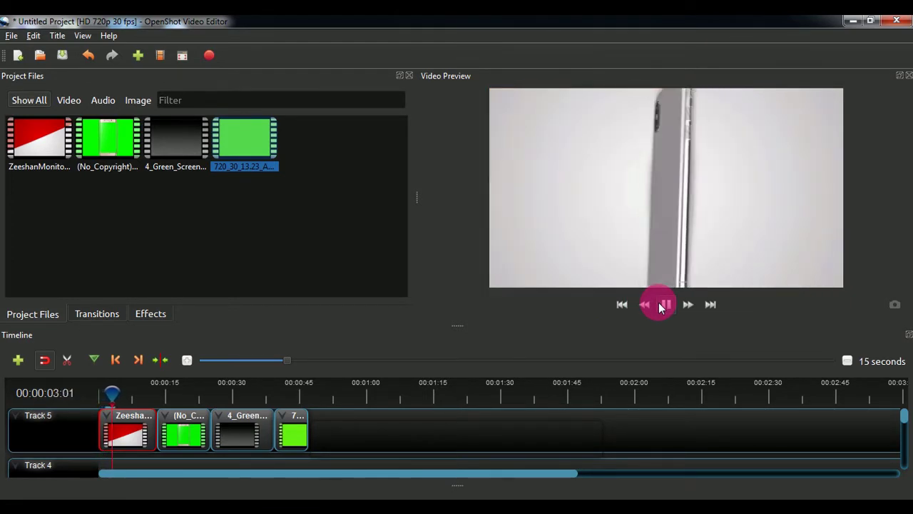
left_click(659, 302)
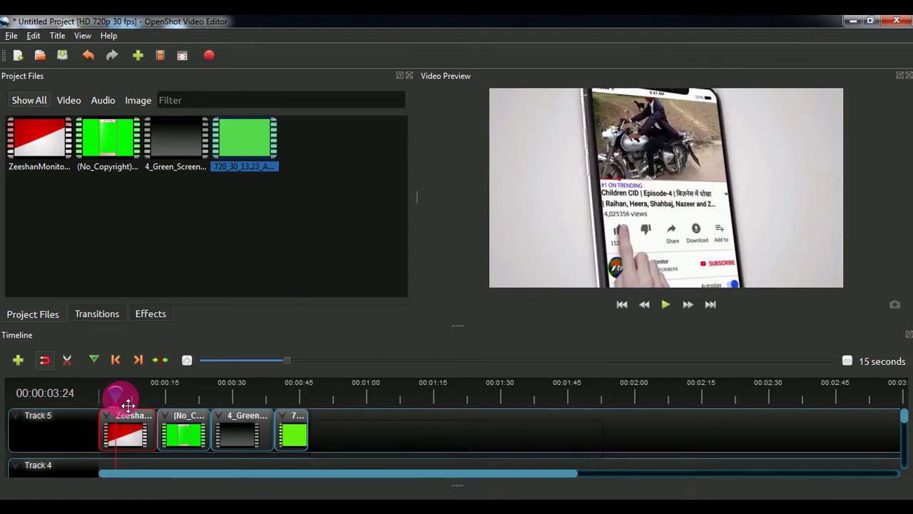
left_click_drag(123, 403, 91, 399)
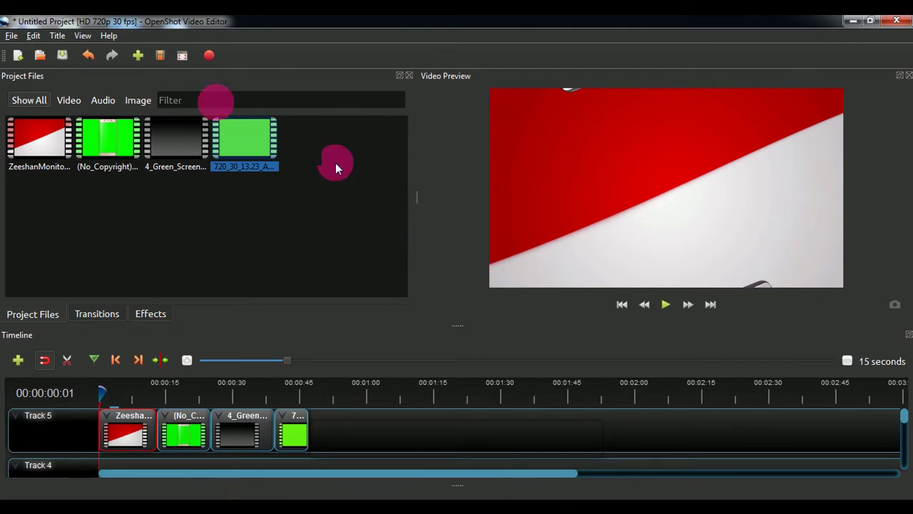
Import DHOOM (2).mp3 from the music folder under (2) HOME on drive E:, then drag it toward the timeline
left_click(139, 56)
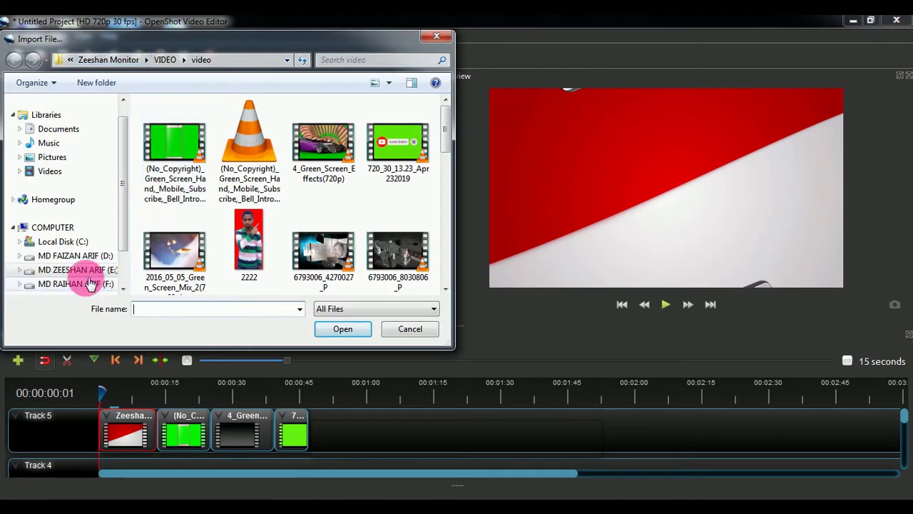
left_click(77, 269)
double_click(176, 107)
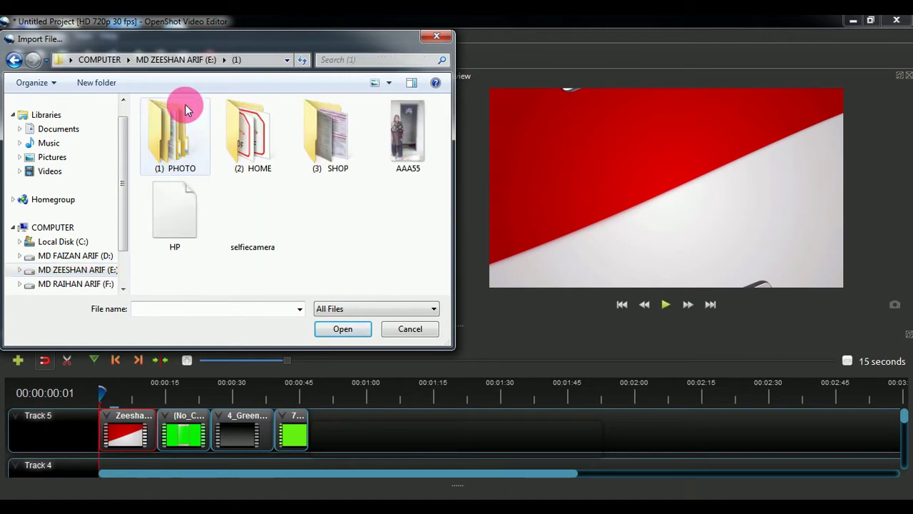
double_click(254, 150)
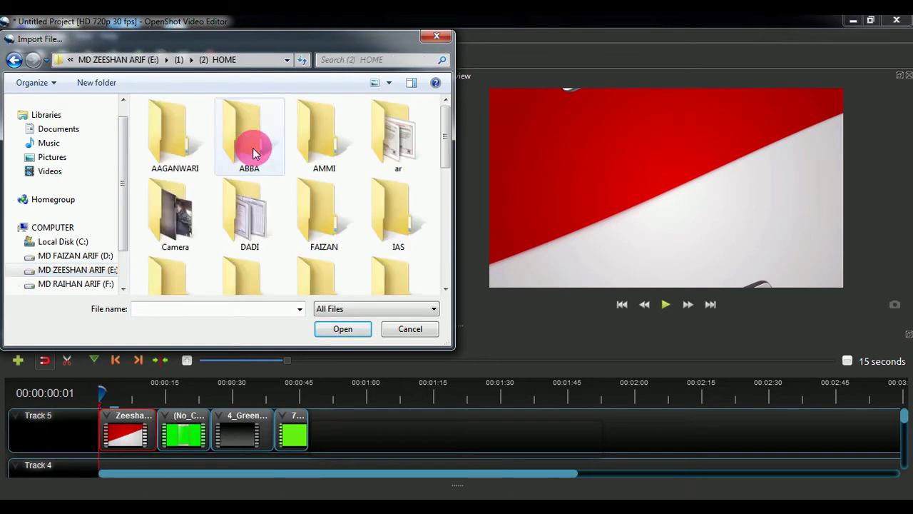
left_click(393, 228)
scroll(356, 239, "down", 1)
double_click(265, 241)
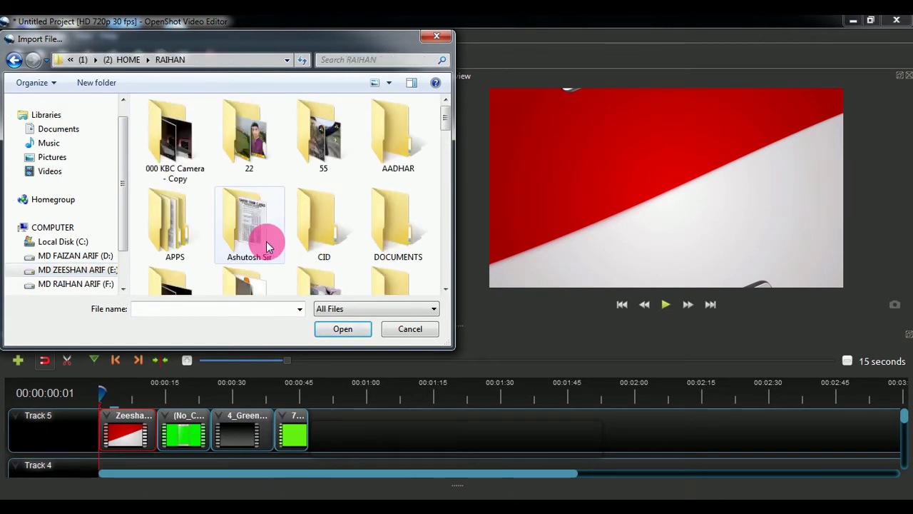
left_click(178, 262)
double_click(191, 264)
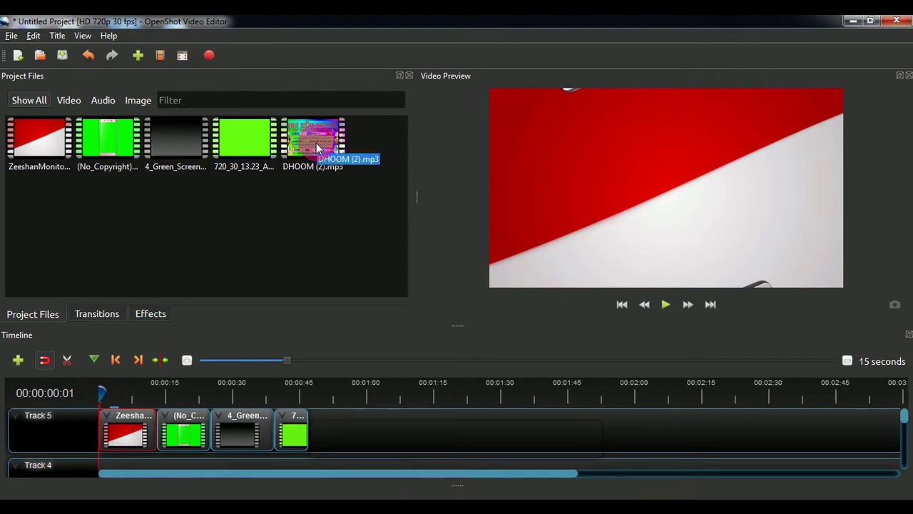
left_click_drag(316, 143, 37, 429)
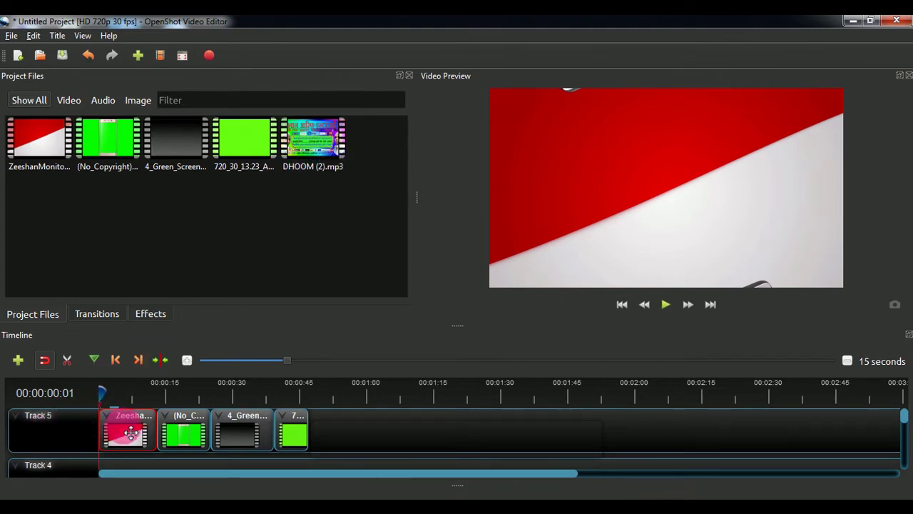
Add DHOOM (2).mp3 as a clip on Track 4 and slide it to the 0:00 start
left_click(318, 140)
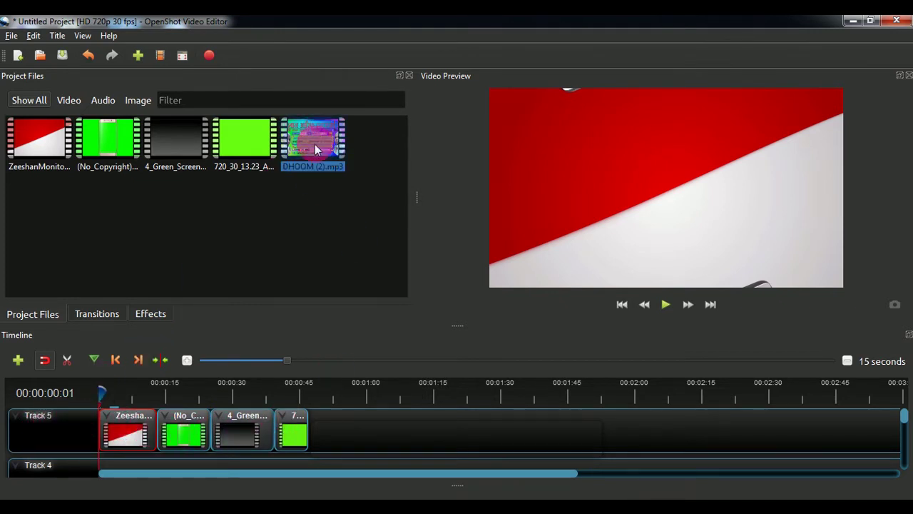
left_click(904, 424)
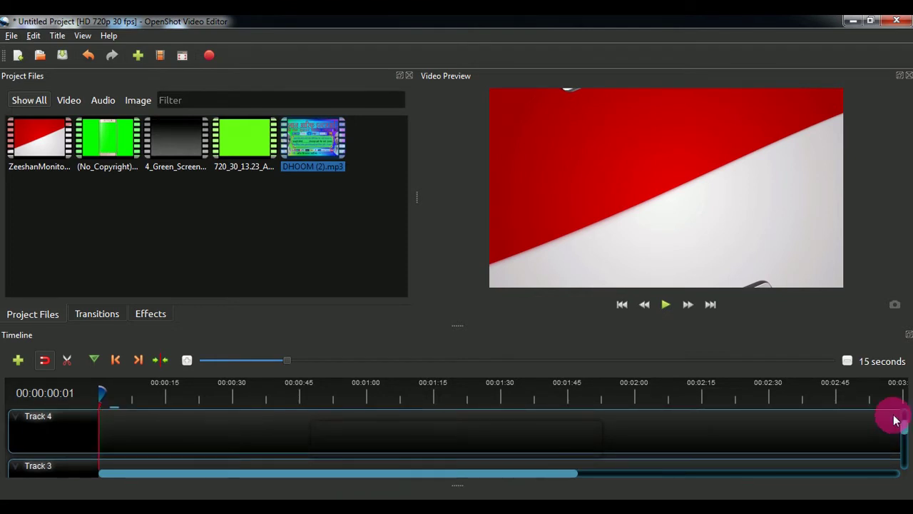
left_click_drag(314, 137, 146, 438)
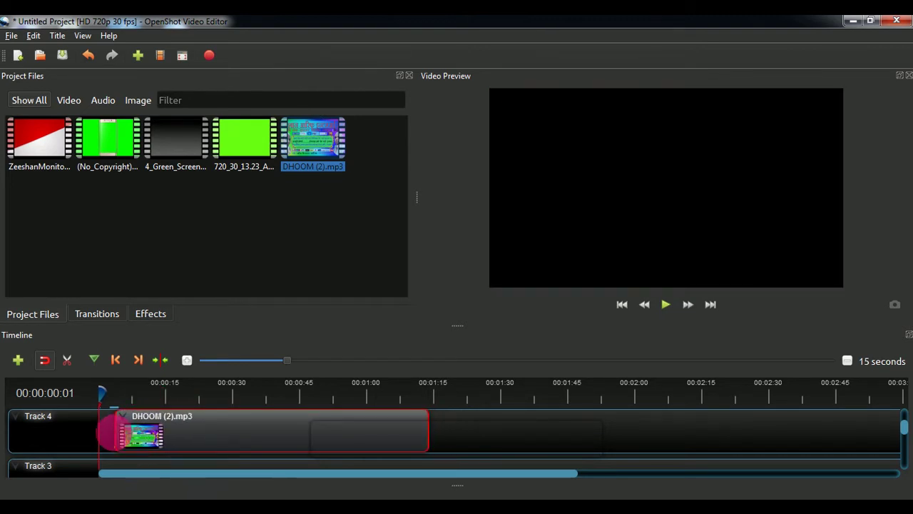
mouse_move(146, 438)
left_mouse_down()
mouse_move(151, 430)
mouse_move(135, 429)
left_mouse_up()
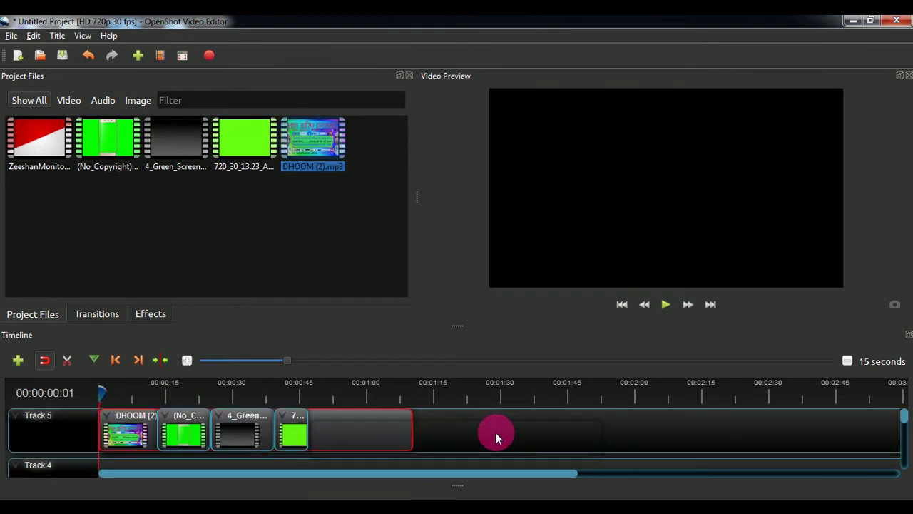
Trim the DHOOM audio's right edge so it ends with the video clips, around 00:00:47
scroll(491, 436, "down", 1)
scroll(357, 441, "up", 1)
scroll(463, 448, "down", 2)
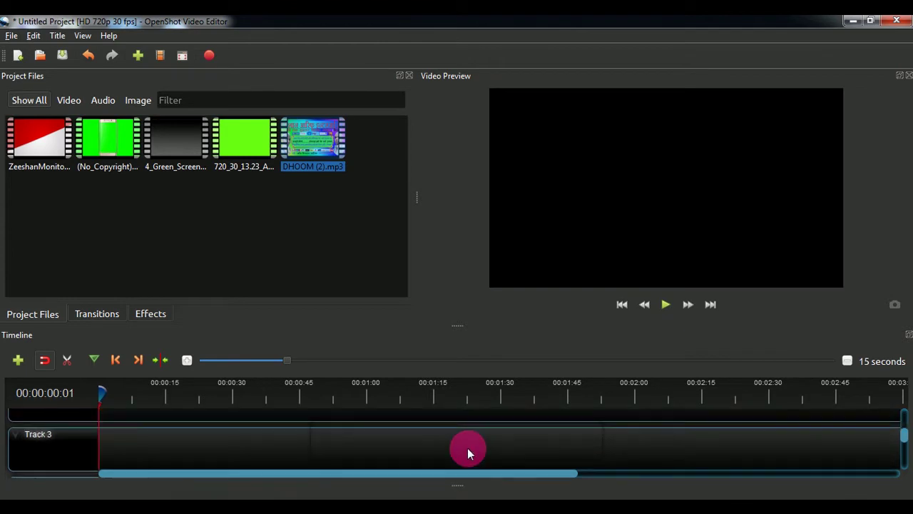
scroll(468, 448, "down", 2)
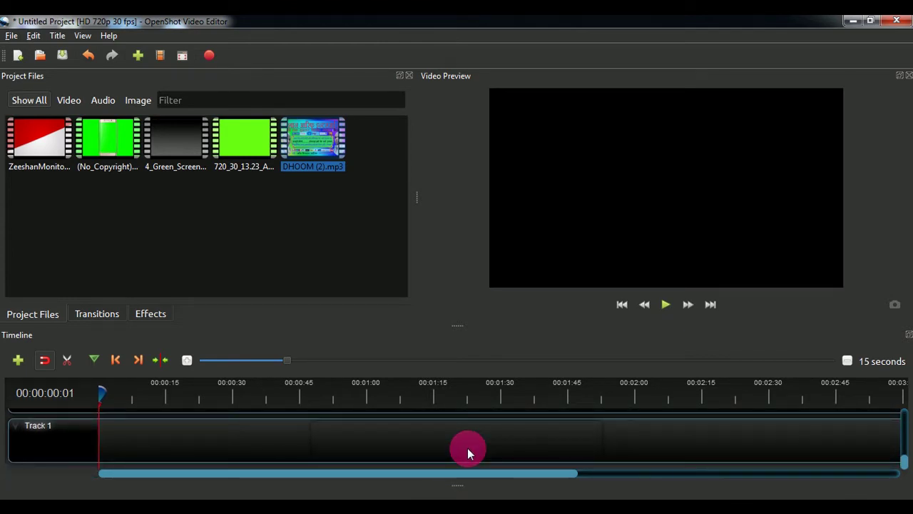
scroll(467, 448, "up", 4)
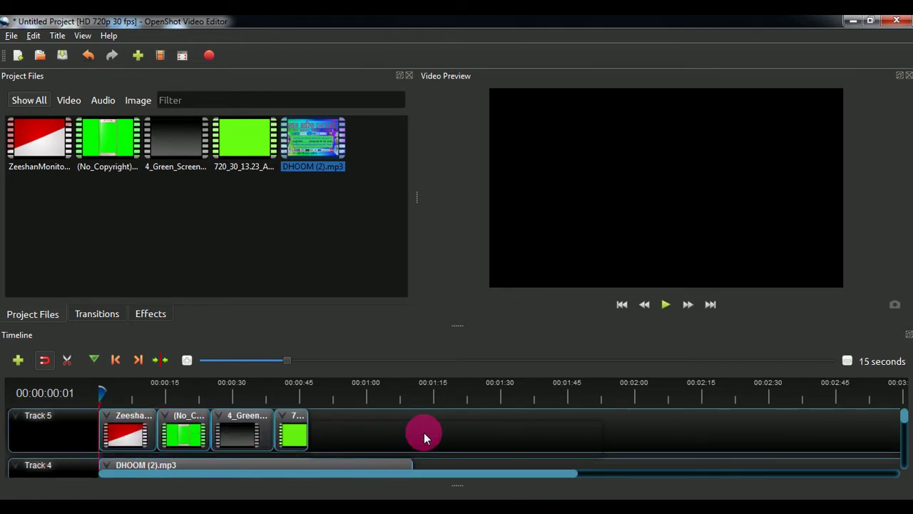
scroll(424, 433, "down", 2)
scroll(341, 451, "up", 2)
scroll(415, 458, "down", 2)
scroll(433, 450, "up", 2)
scroll(417, 455, "down", 2)
left_click_drag(417, 445, 318, 443)
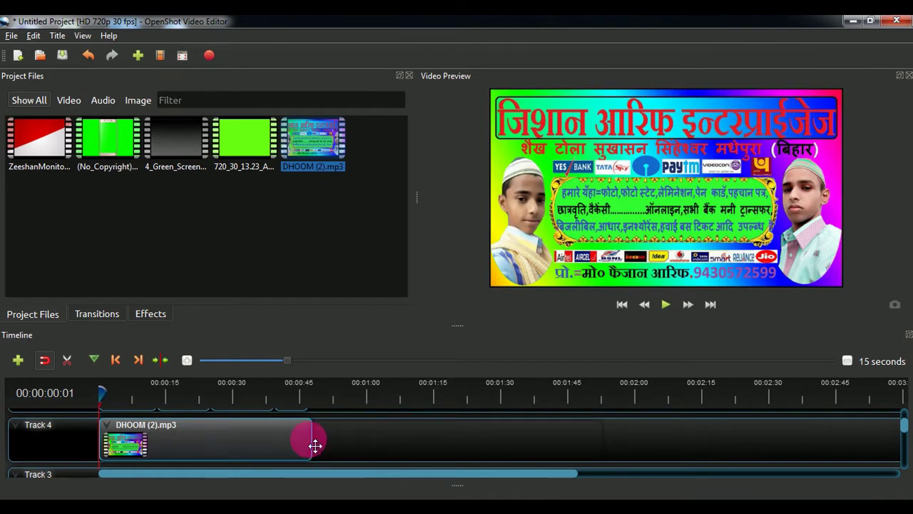
scroll(317, 439, "up", 2)
scroll(317, 433, "down", 2)
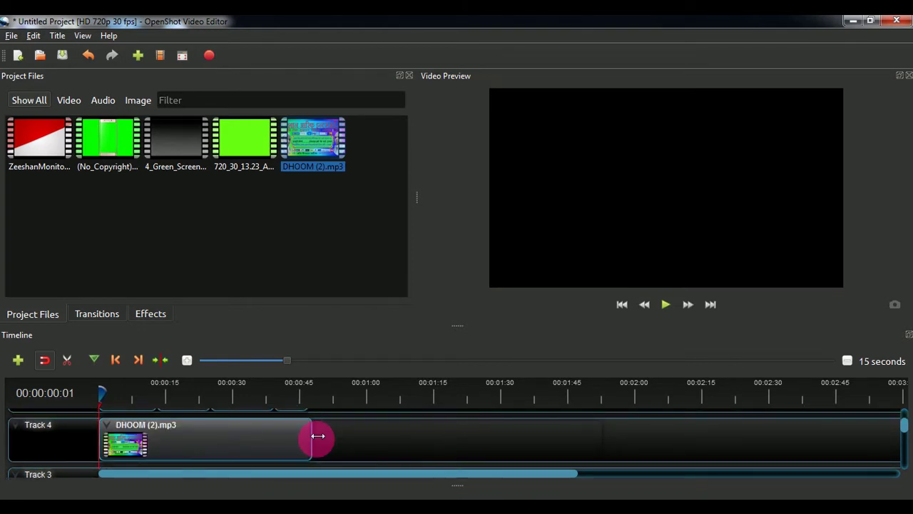
Play the project's opening seconds with the DHOOM music, pausing at 00:00:03:26
scroll(371, 436, "up", 2)
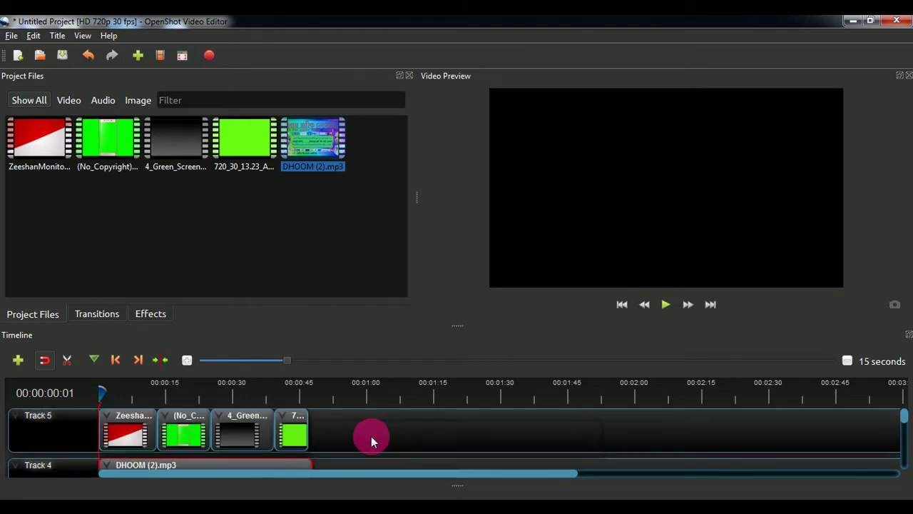
left_click(657, 303)
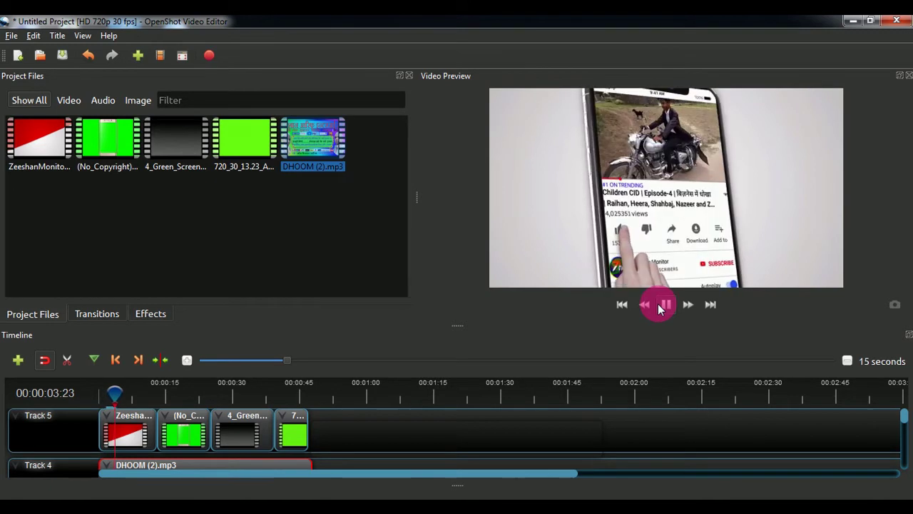
left_click(658, 304)
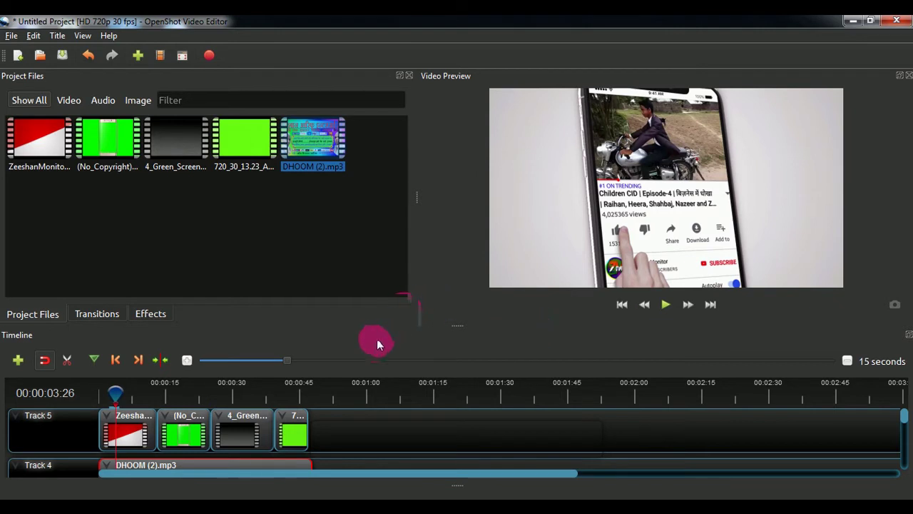
scroll(433, 435, "down", 1)
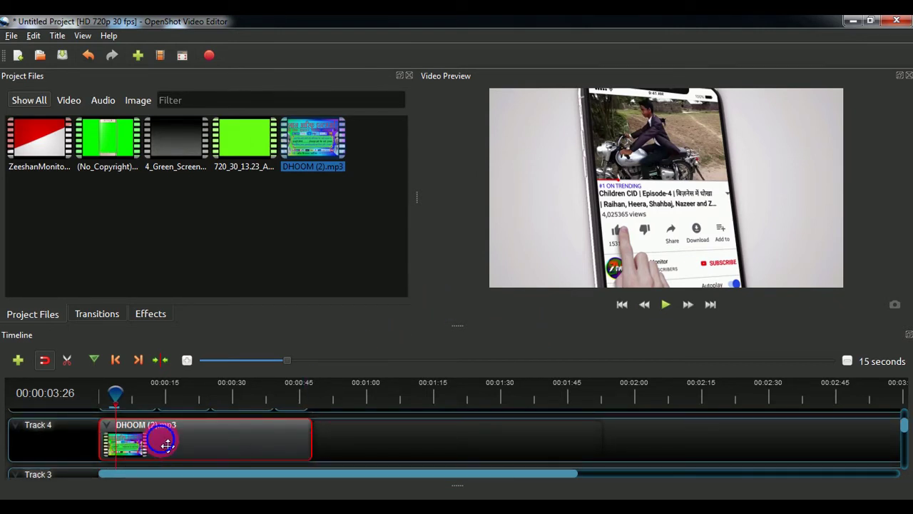
Apply a 100% volume level to the DHOOM audio clip
right_click(166, 443)
mouse_move(239, 337)
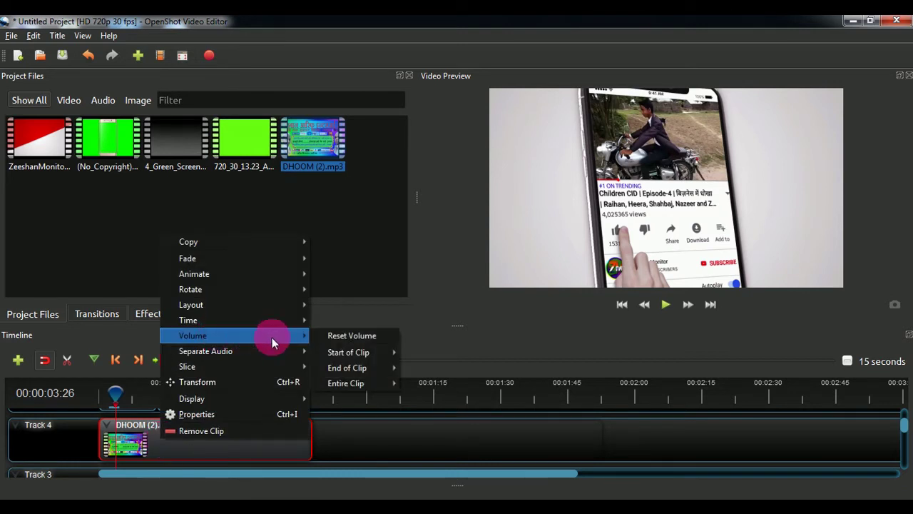
mouse_move(338, 353)
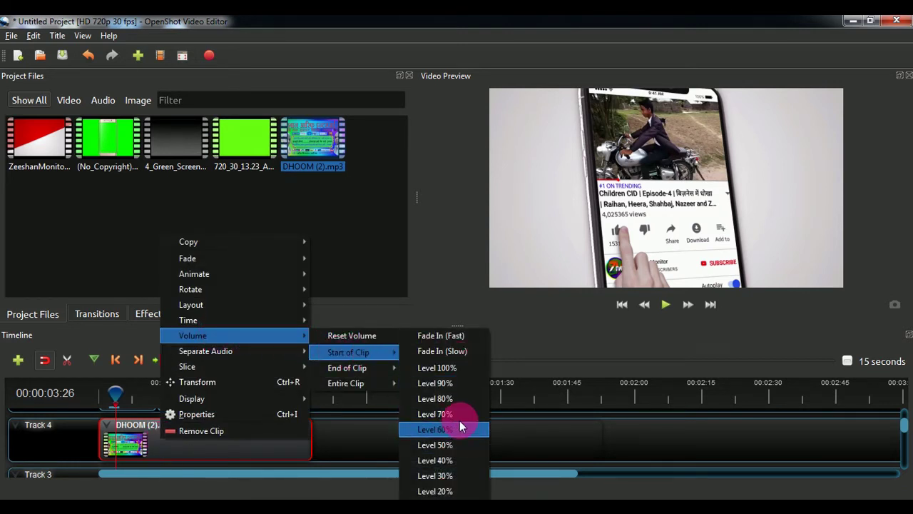
left_click(454, 368)
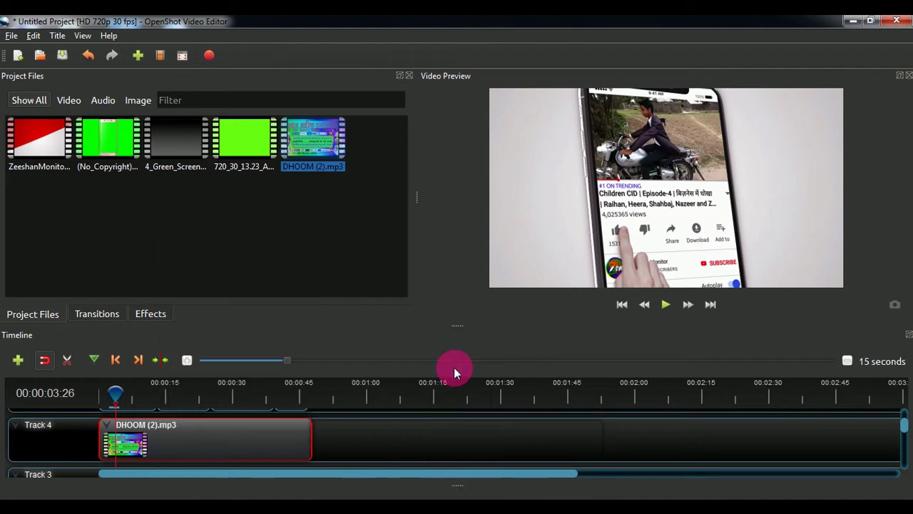
Return the playhead to the start and play a short preview of the project
left_click_drag(120, 398, 86, 390)
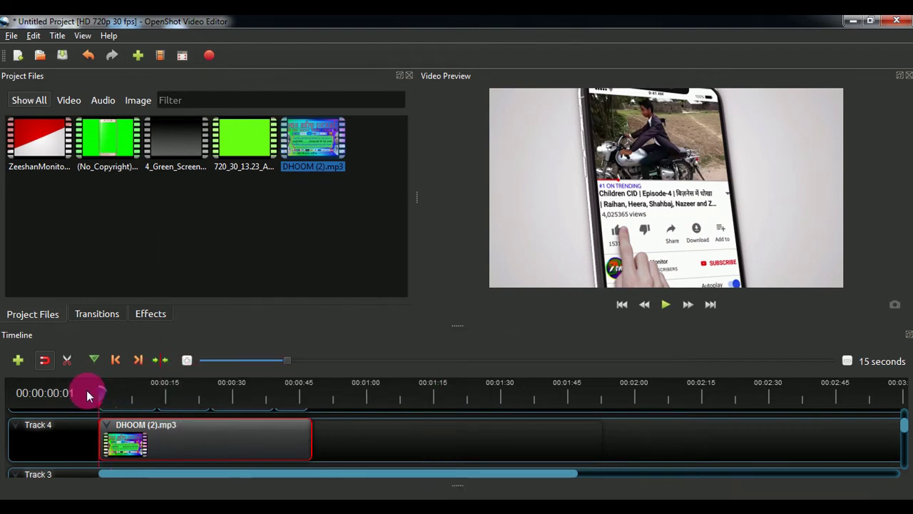
left_click(666, 306)
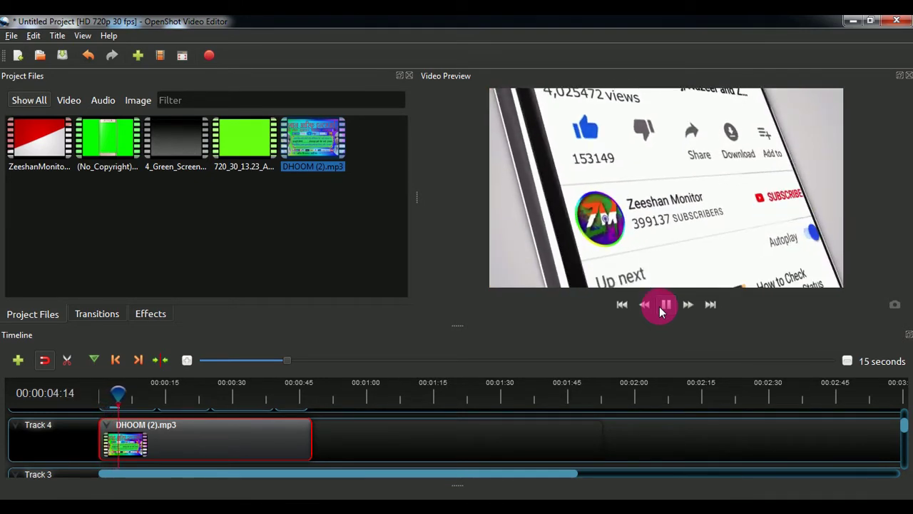
left_click(666, 306)
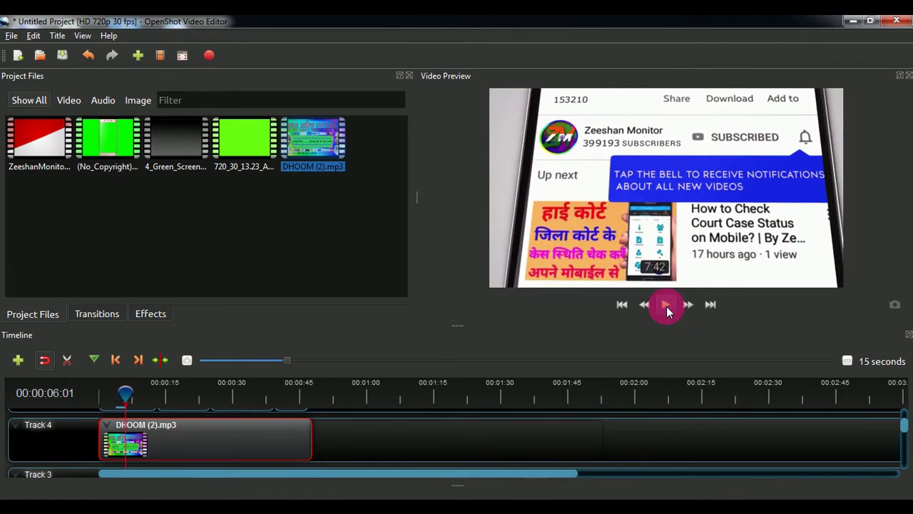
Set the DHOOM clip's start-of-clip volume to 40% and bring the playhead back to the start
left_click(195, 444)
right_click(188, 438)
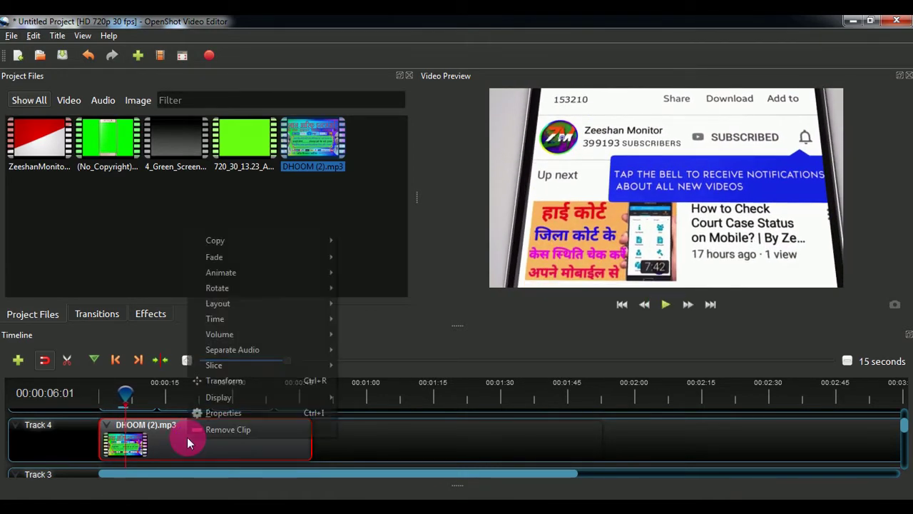
mouse_move(245, 326)
mouse_move(371, 350)
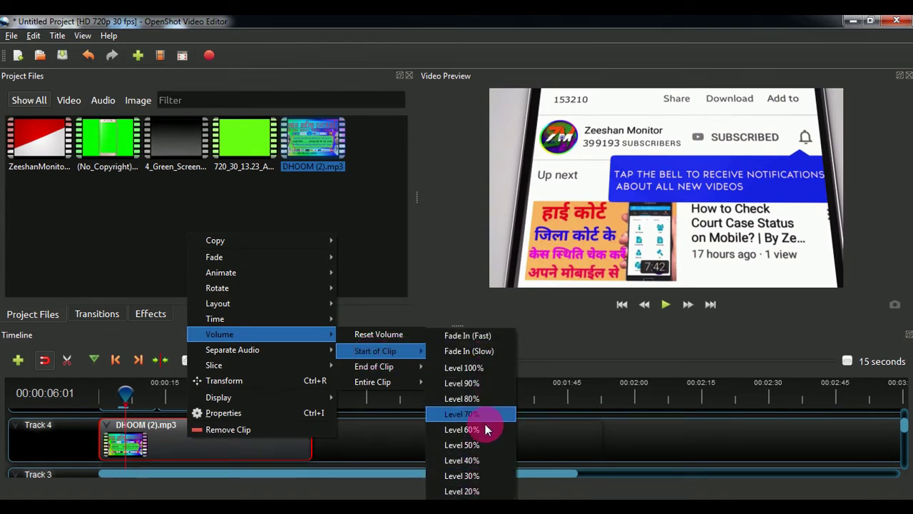
left_click(475, 462)
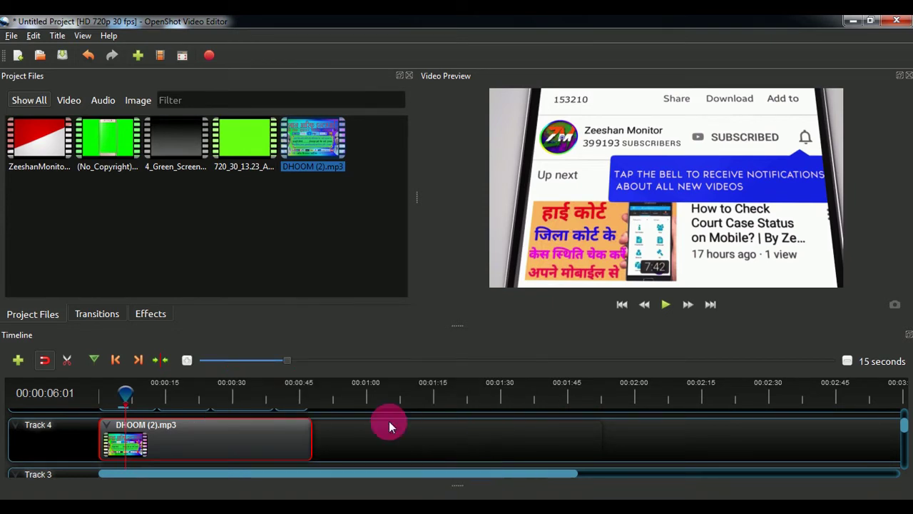
left_click_drag(137, 404, 101, 401)
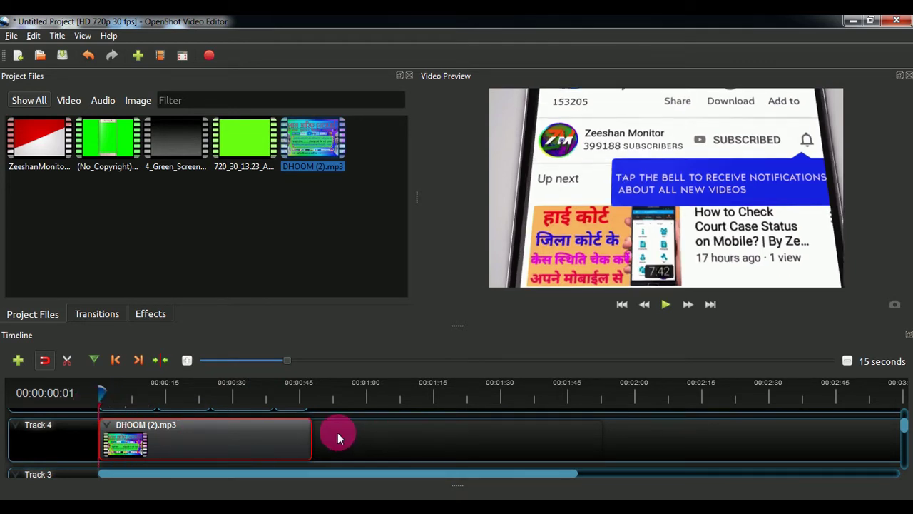
key("ctrl+z")
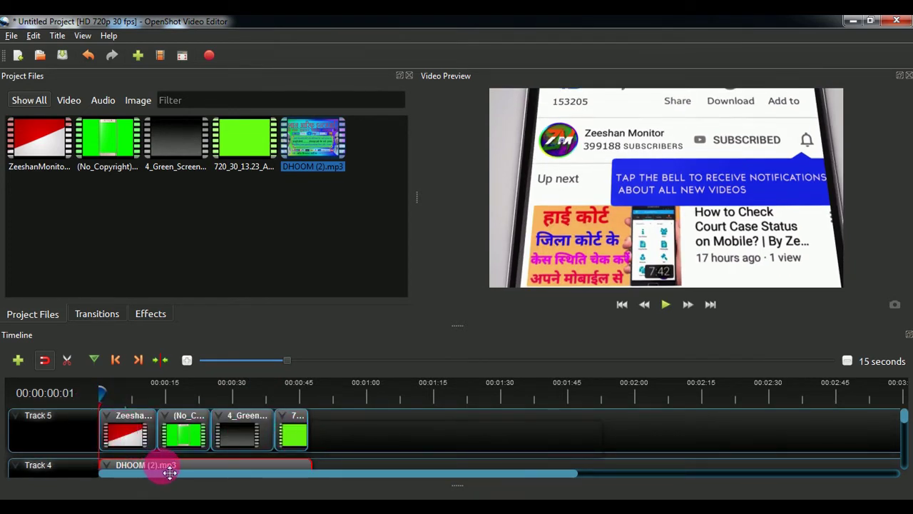
Zoom the timeline to a 5-second scale around the green-screen clip and switch on the Razor tool
scroll(204, 461, "down", 1)
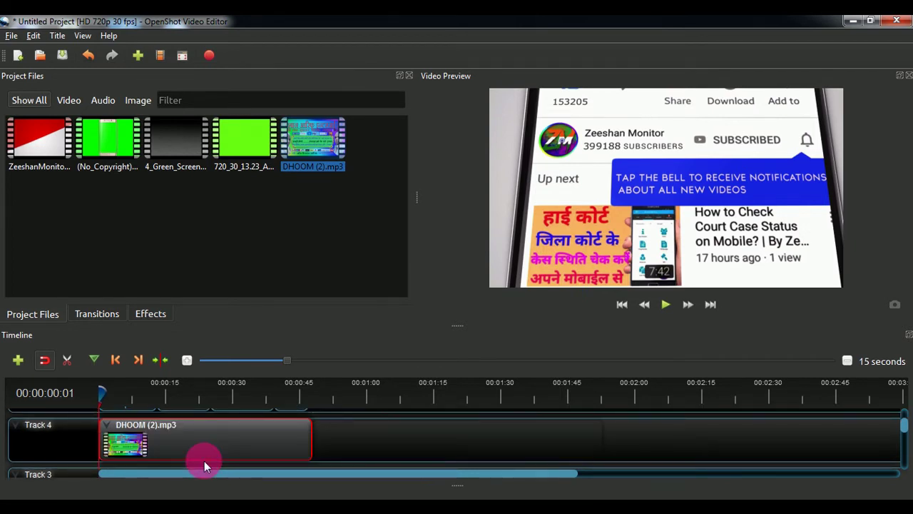
scroll(204, 461, "up", 1)
left_click(191, 437)
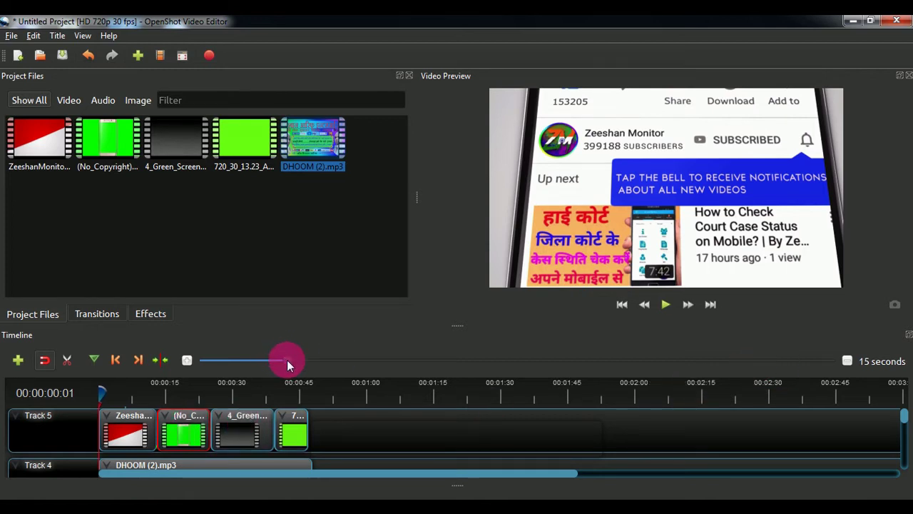
left_click_drag(296, 360, 226, 363)
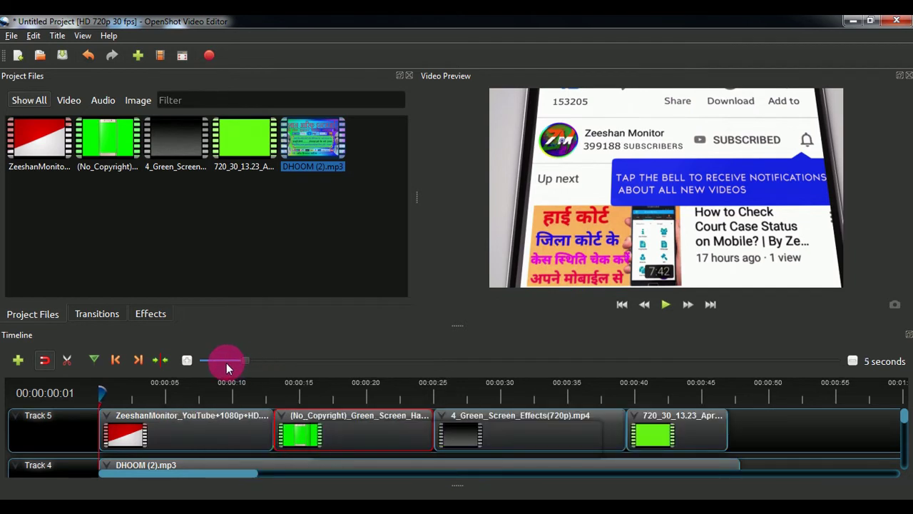
left_click(312, 439)
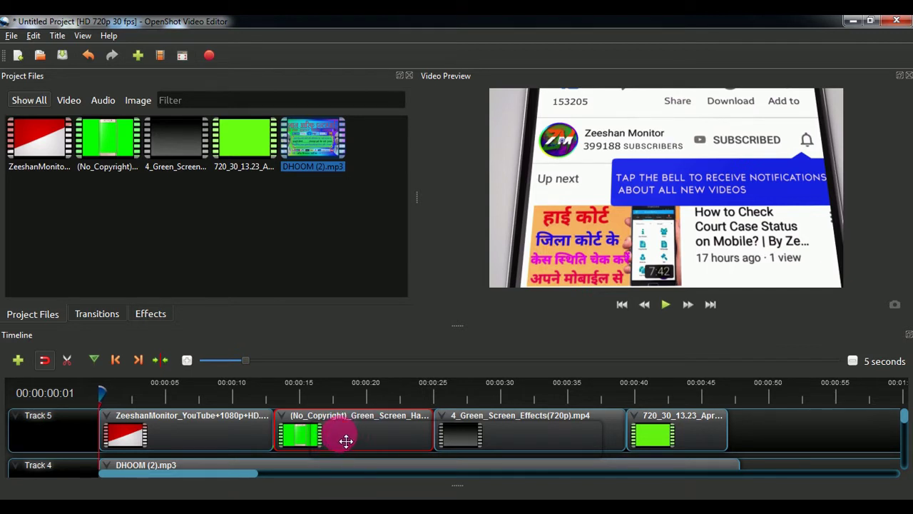
left_click(64, 358)
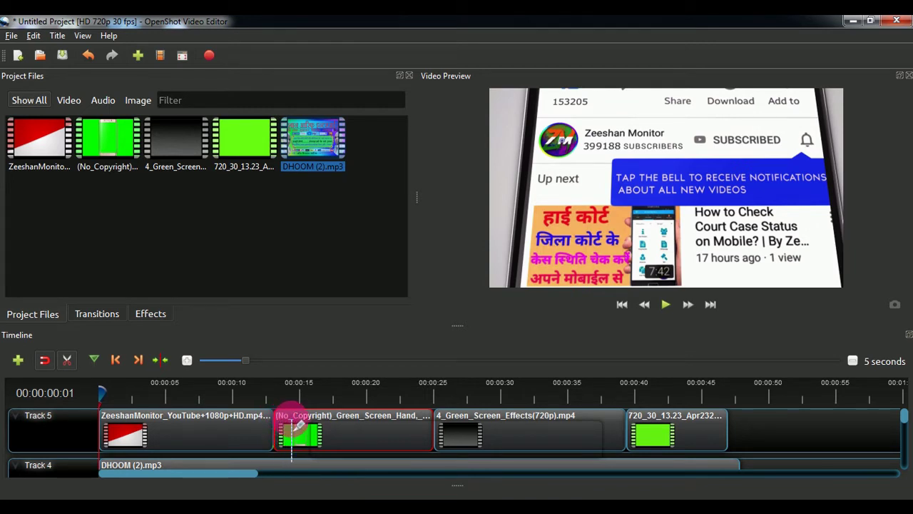
Razor-cut the green-screen clip just after its start, then turn the Razor tool off
left_click(294, 428)
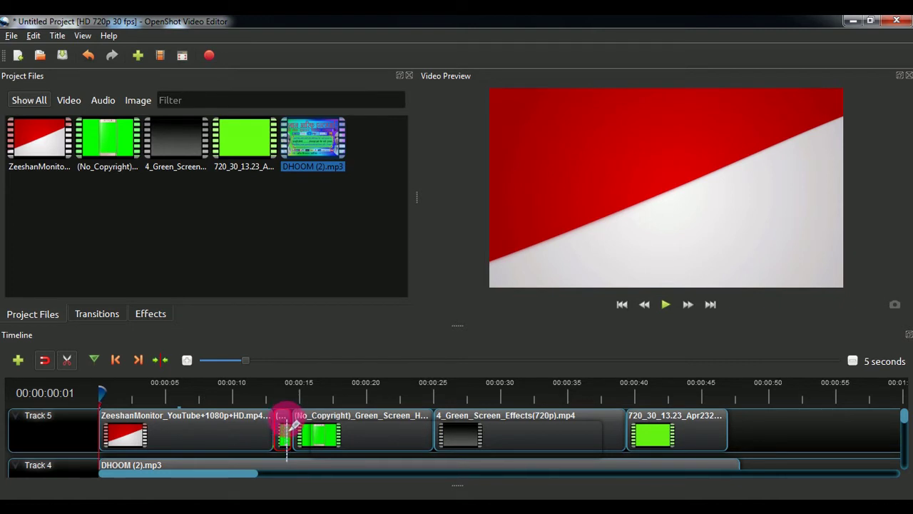
left_click(279, 427)
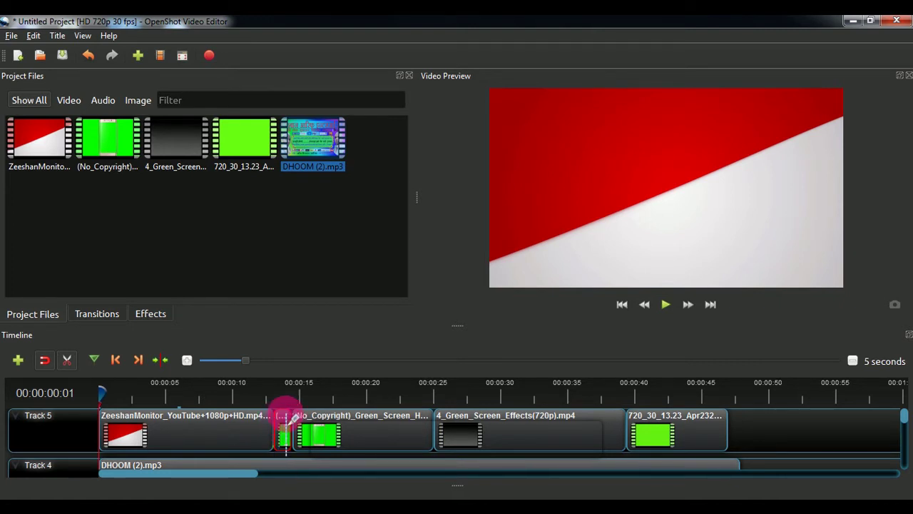
left_click(288, 421)
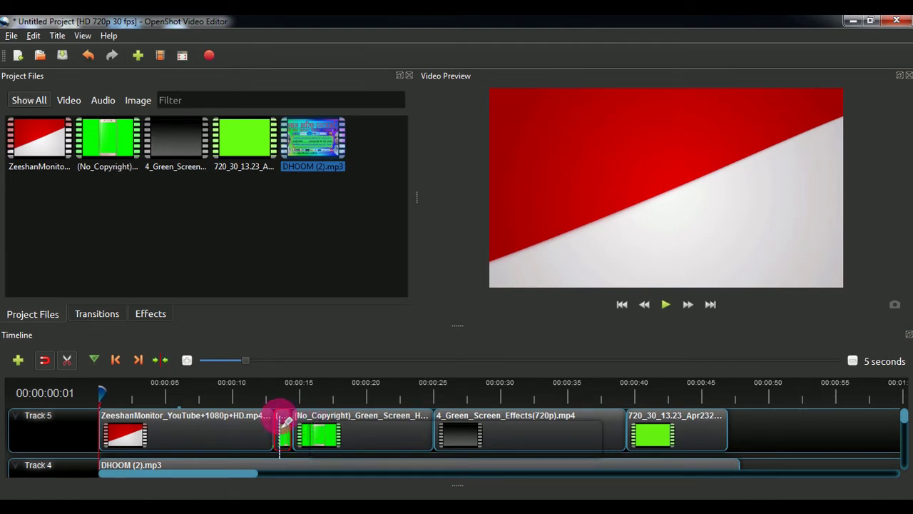
left_click(73, 203)
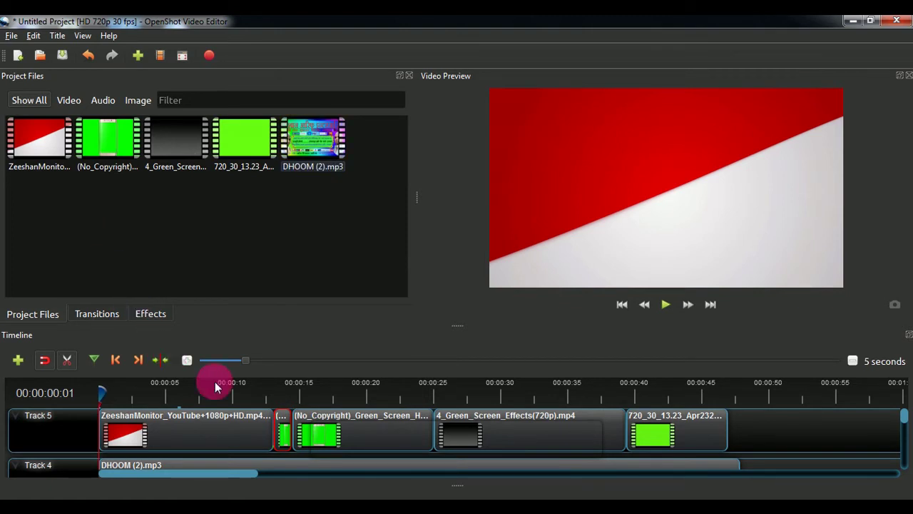
left_click(67, 359)
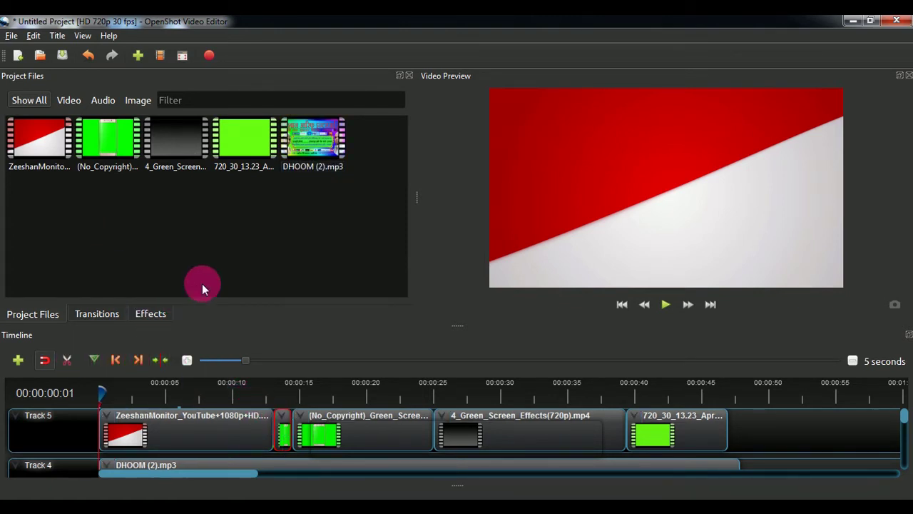
Remove the small cut piece and slide the following Track 5 clips left to close the gaps
right_click(286, 420)
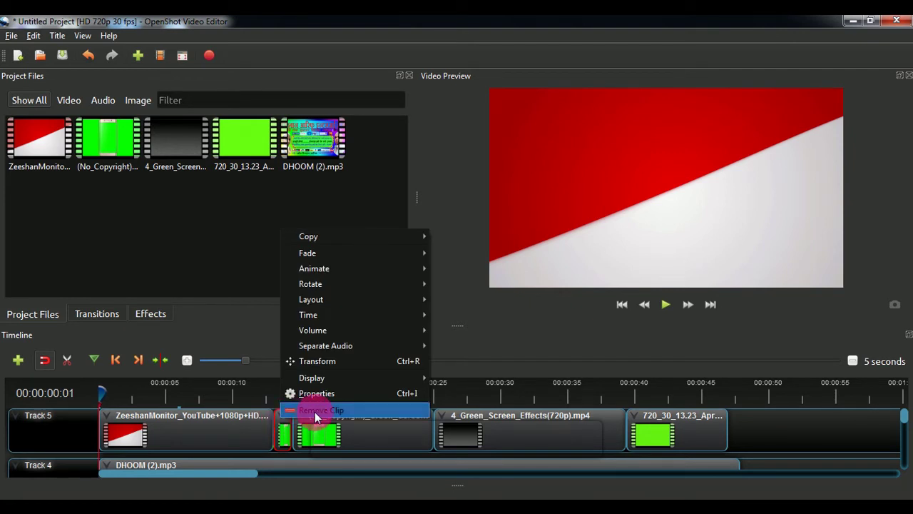
left_click(316, 417)
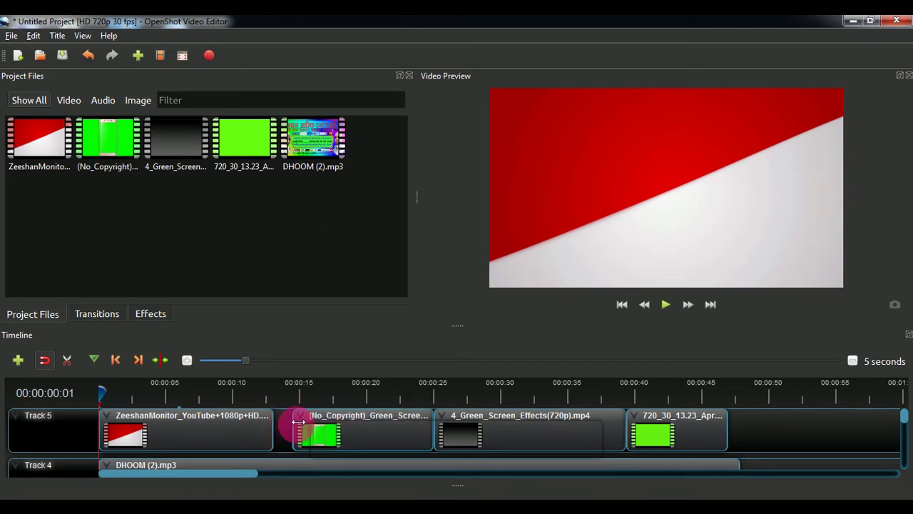
left_click_drag(313, 426, 319, 431)
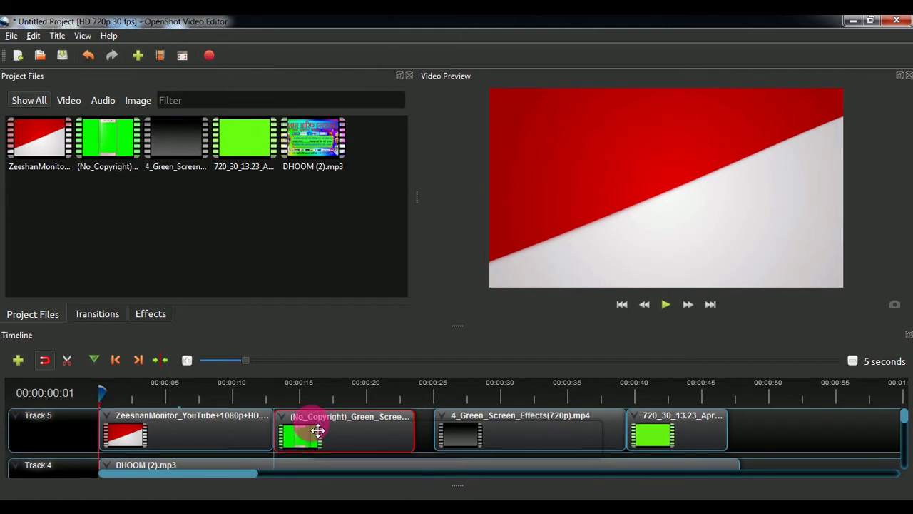
left_click_drag(490, 433, 471, 432)
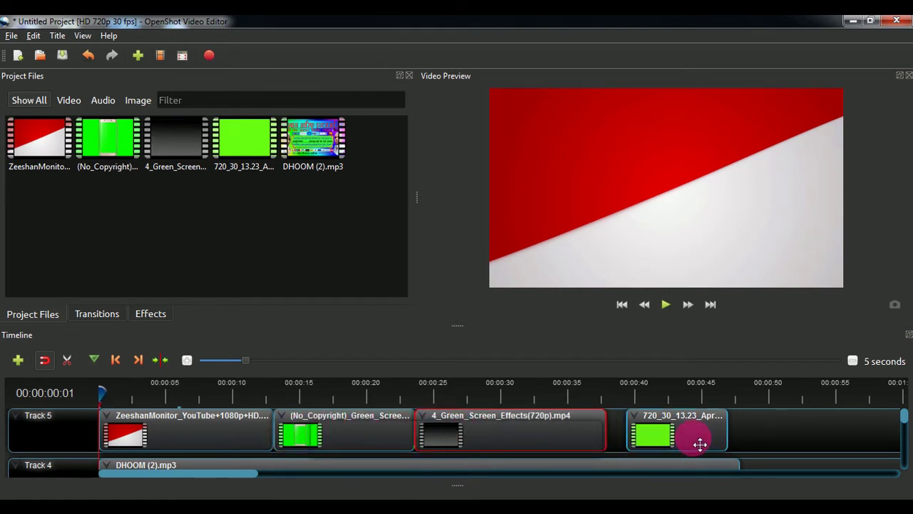
left_click_drag(699, 444, 680, 444)
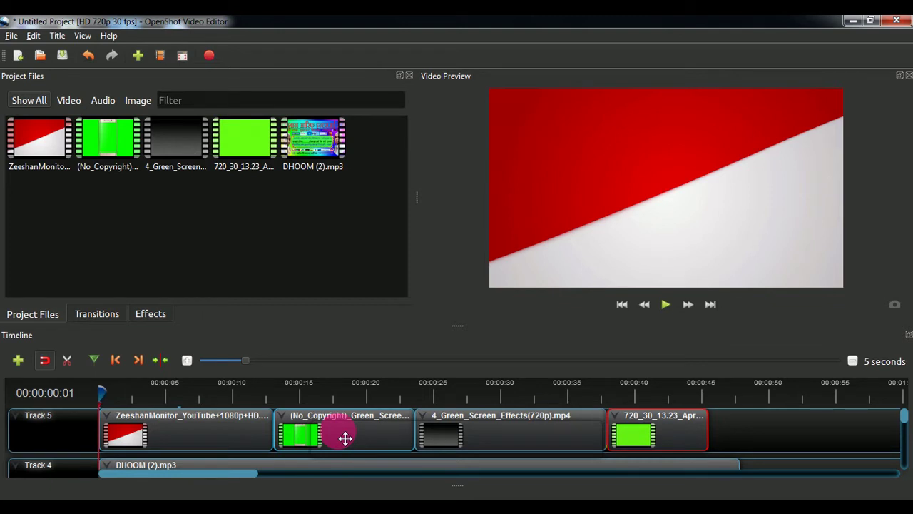
Drop the common Barr ripple 13 transition onto the green-screen clip's start and shorten it to a brief overlap
left_click(95, 313)
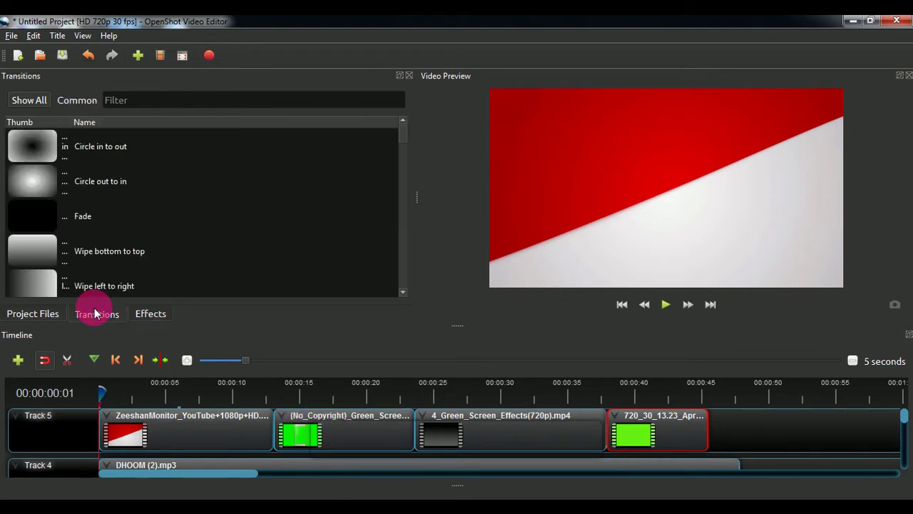
scroll(136, 183, "down", 2)
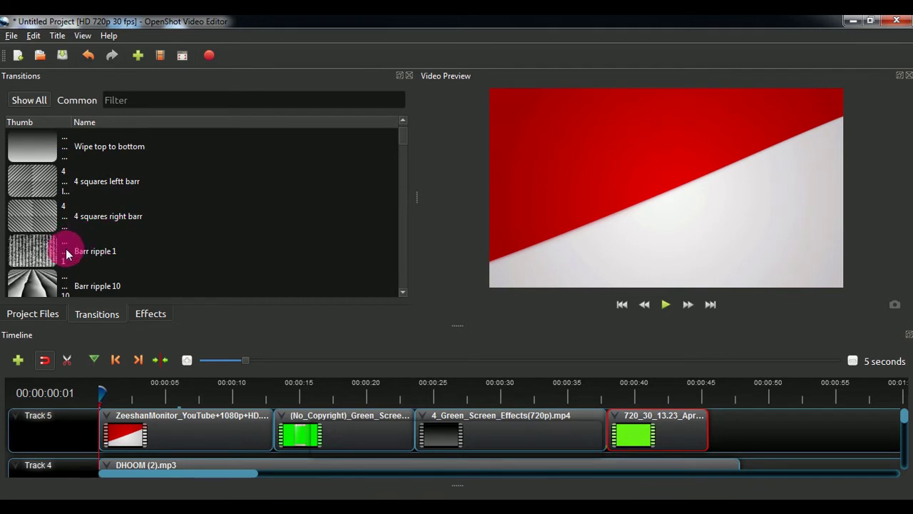
scroll(125, 232, "up", 2)
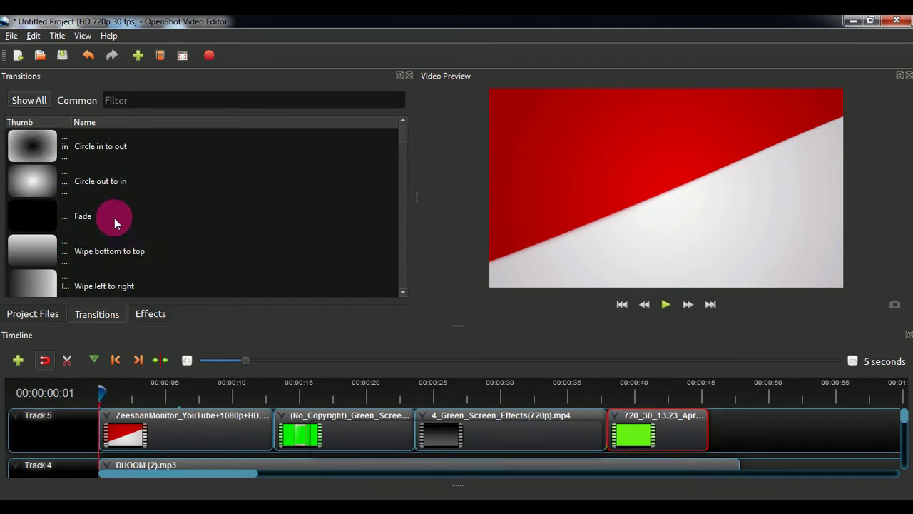
left_click(85, 101)
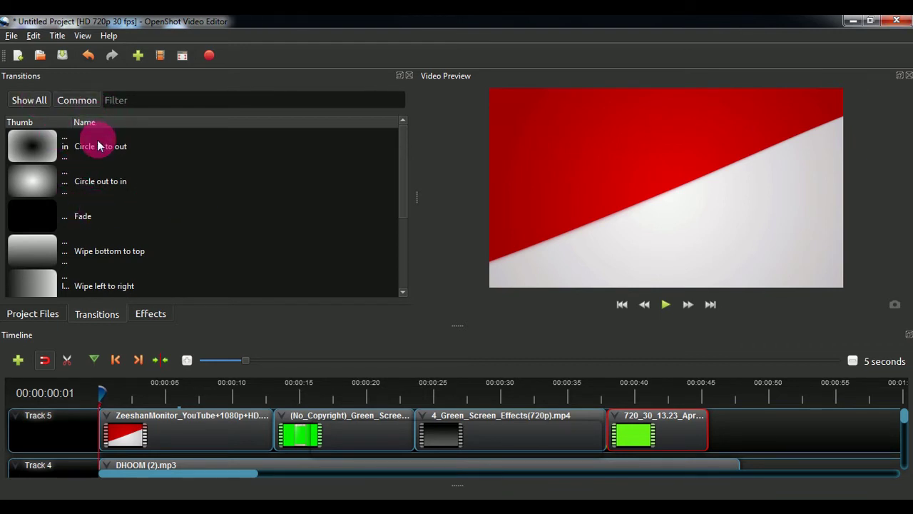
left_click(81, 249)
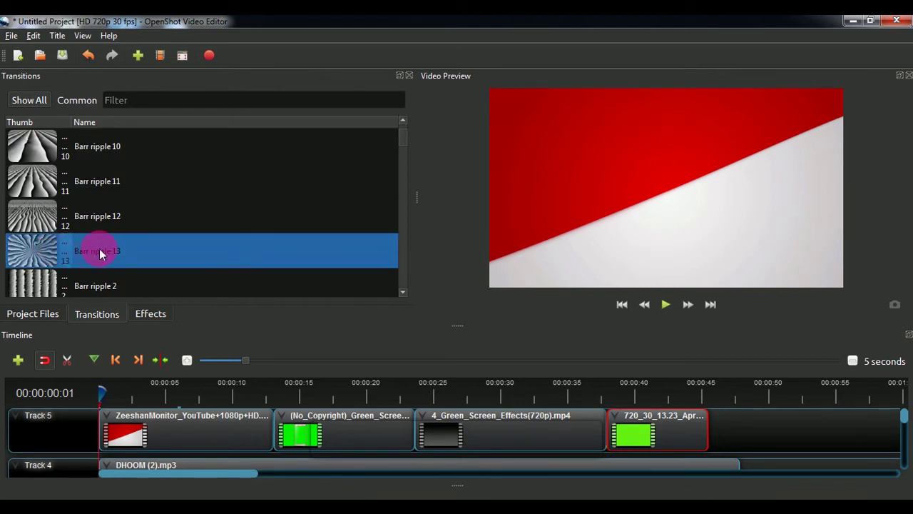
mouse_move(106, 251)
left_mouse_down()
mouse_move(192, 289)
mouse_move(290, 442)
mouse_move(303, 444)
left_mouse_up()
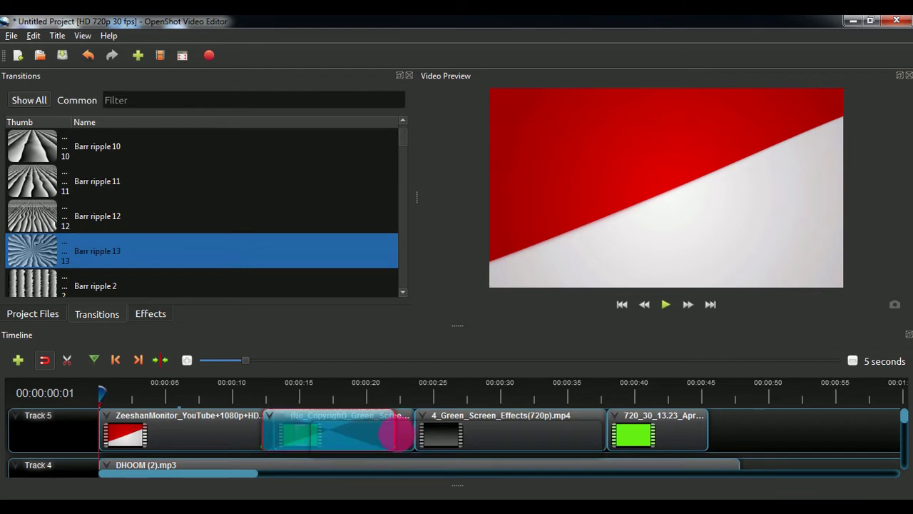
mouse_move(395, 435)
left_mouse_down()
mouse_move(312, 425)
mouse_move(278, 433)
left_mouse_up()
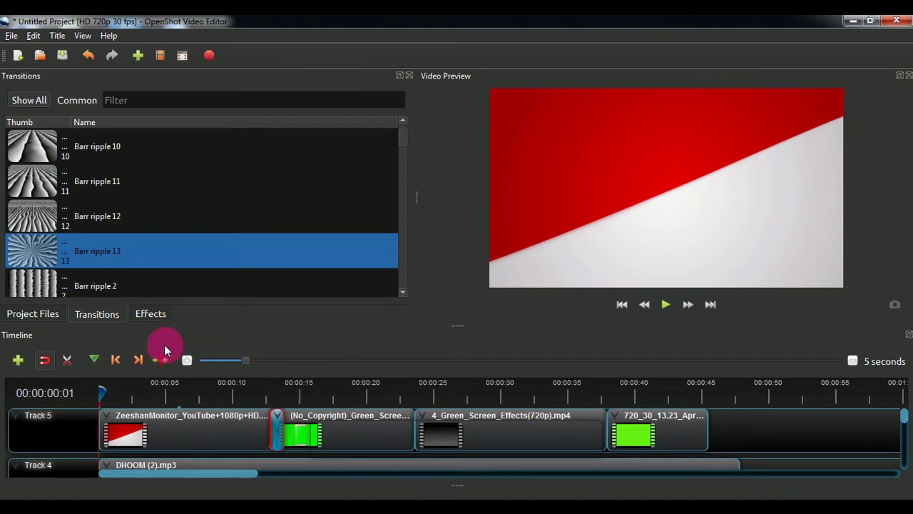
left_click(35, 313)
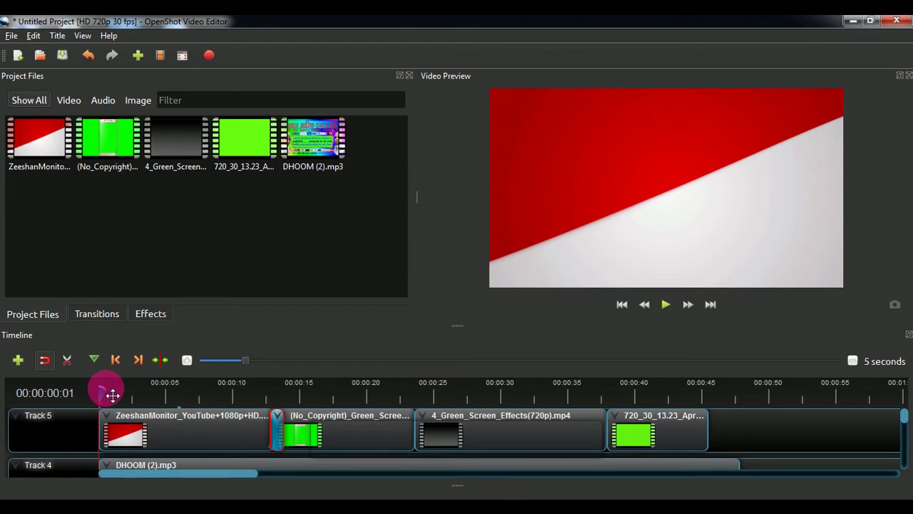
Preview the join from about 11 seconds, then nudge the green-screen phone clip slightly left
left_click_drag(105, 398, 263, 397)
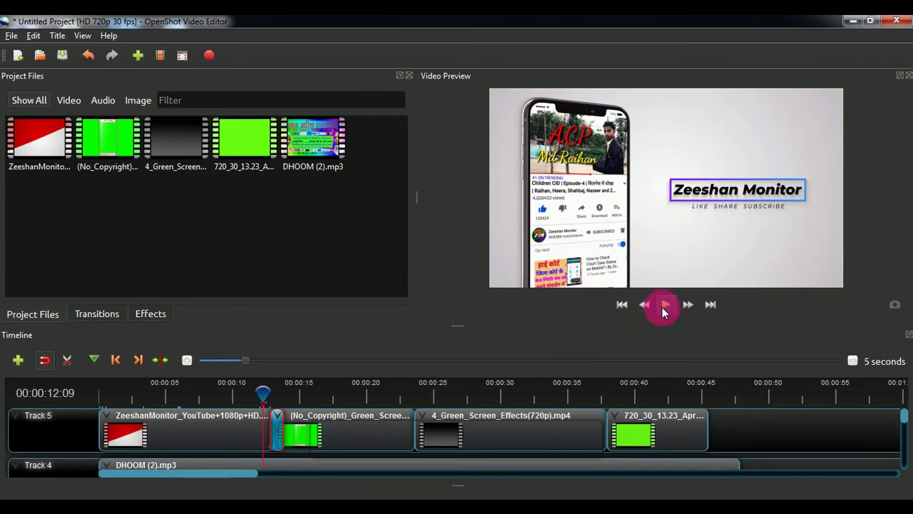
left_click(662, 307)
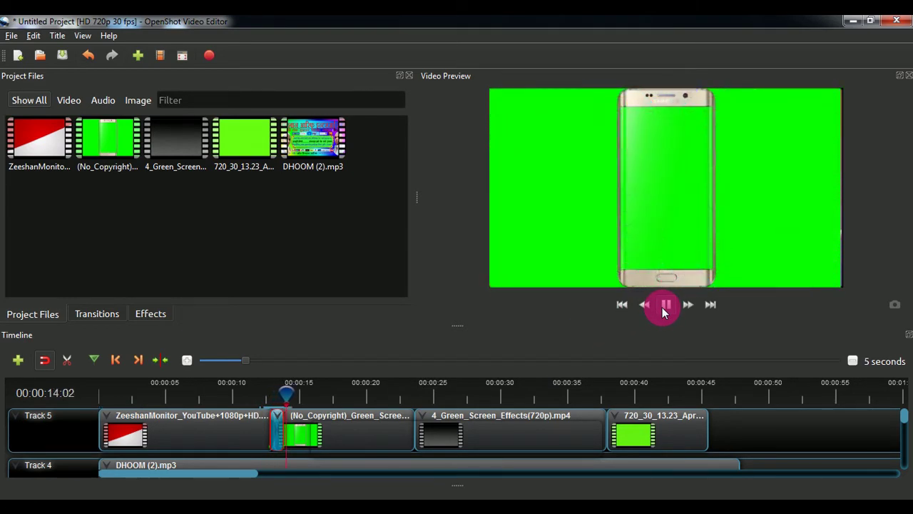
left_click(662, 307)
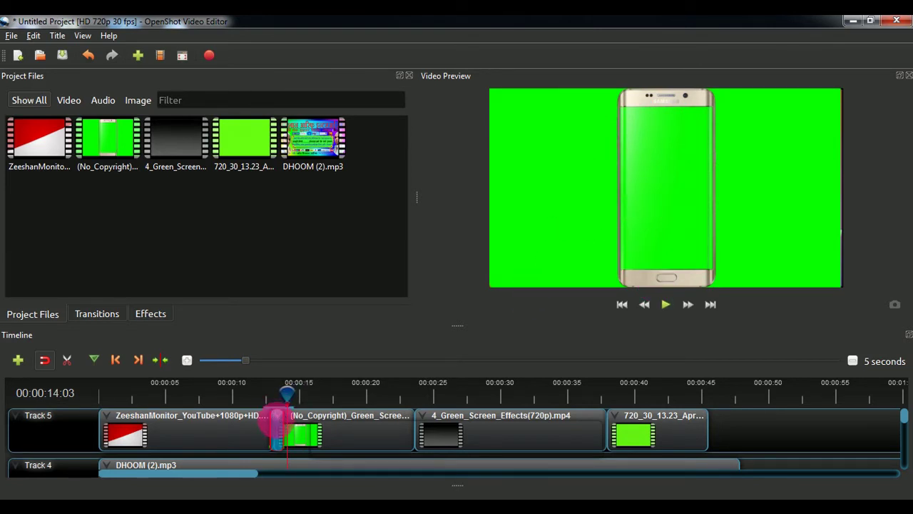
left_click_drag(332, 430, 327, 432)
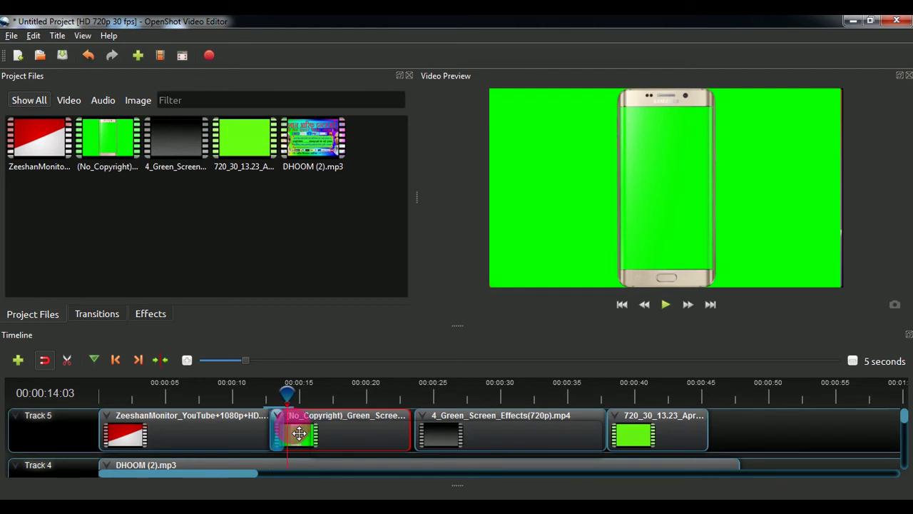
left_click_drag(296, 403, 275, 404)
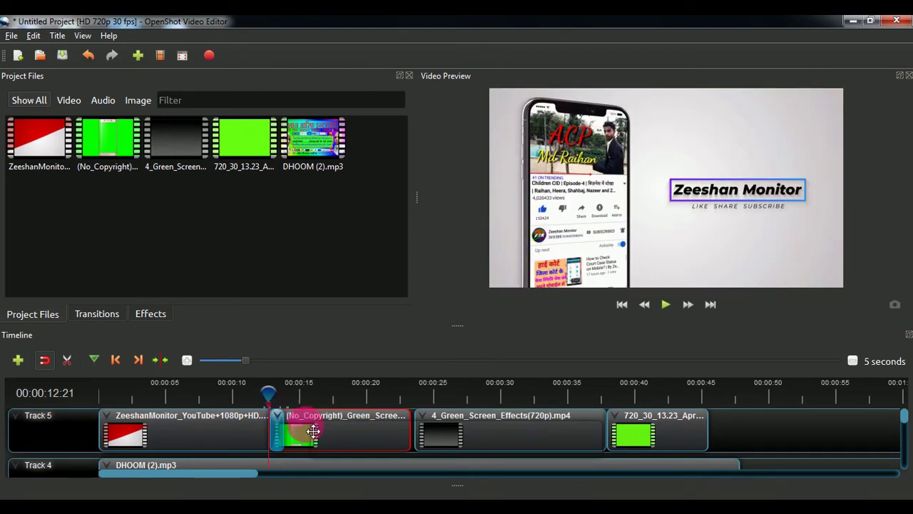
scroll(351, 455, "down", 1)
Slide the green-screen phone clip left until it overlaps the end of the first clip
scroll(349, 451, "down", 1)
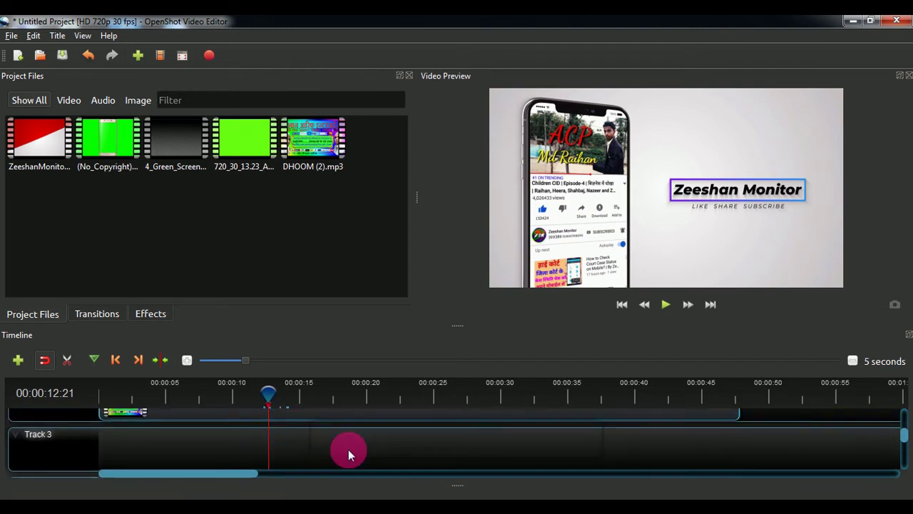
scroll(350, 451, "up", 1)
scroll(355, 455, "up", 1)
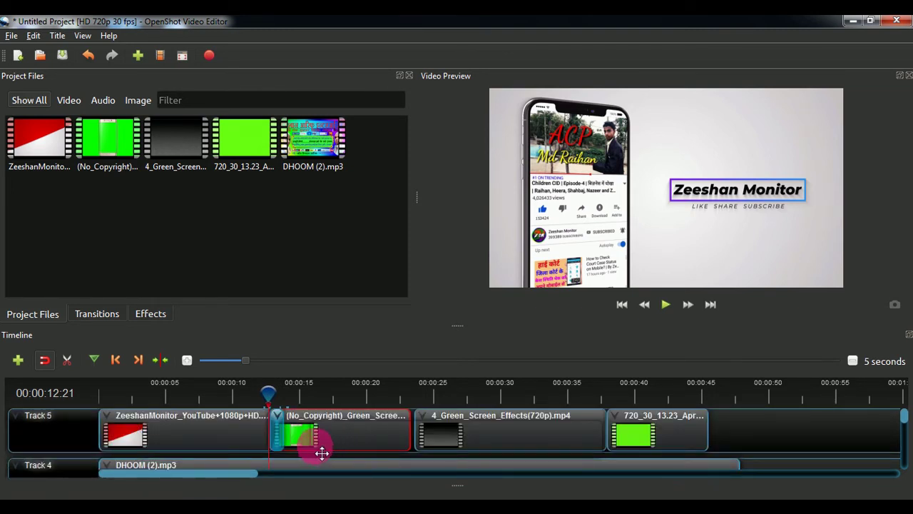
left_click_drag(268, 430, 263, 436)
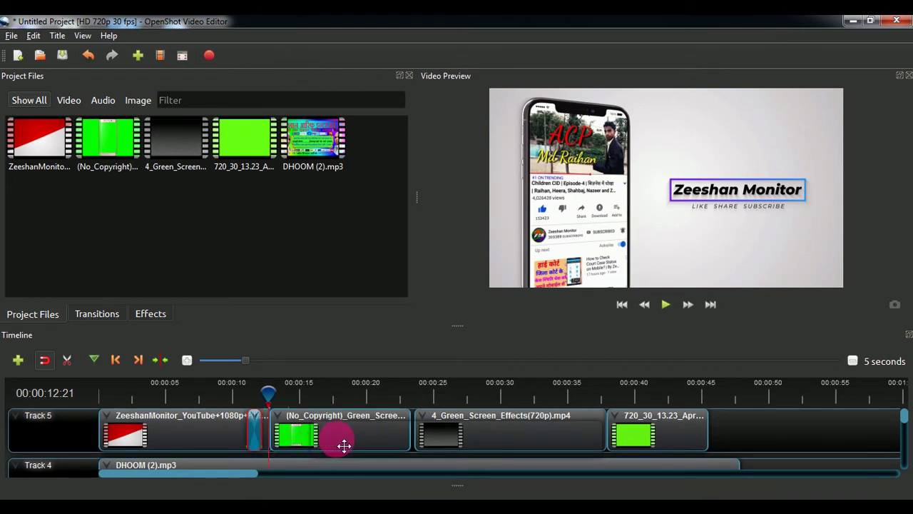
left_click_drag(349, 442, 343, 443)
mouse_move(267, 434)
left_mouse_down()
mouse_move(296, 417)
mouse_move(258, 393)
left_mouse_up()
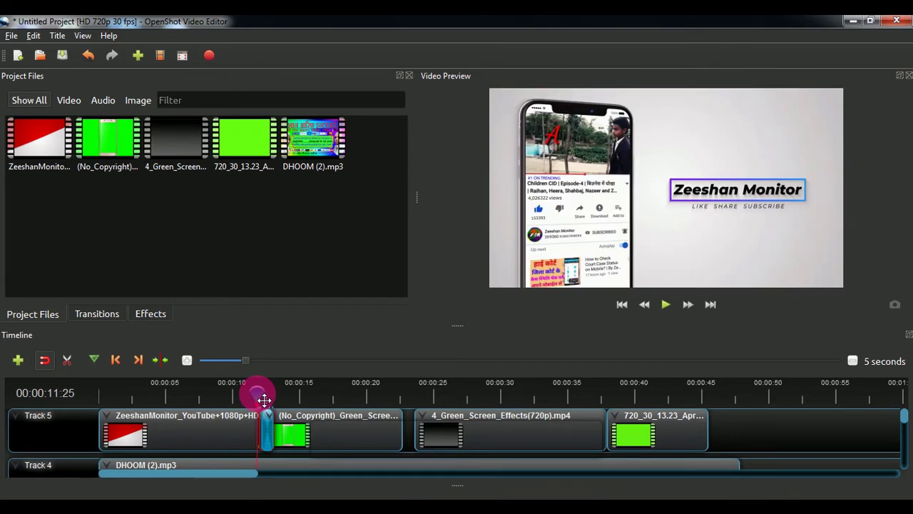
Play the overlap from about 10 seconds and stop at 00:00:18:09
left_click(674, 312)
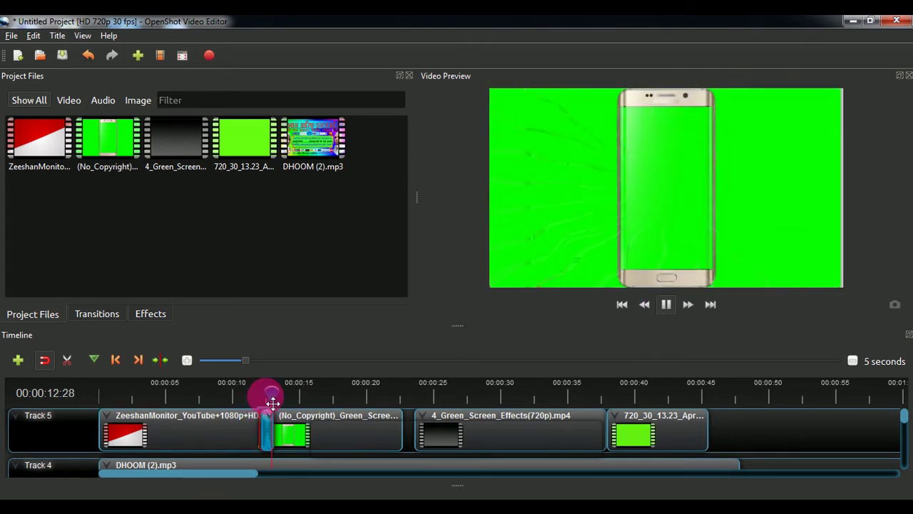
left_click_drag(264, 397, 243, 394)
left_click(682, 308)
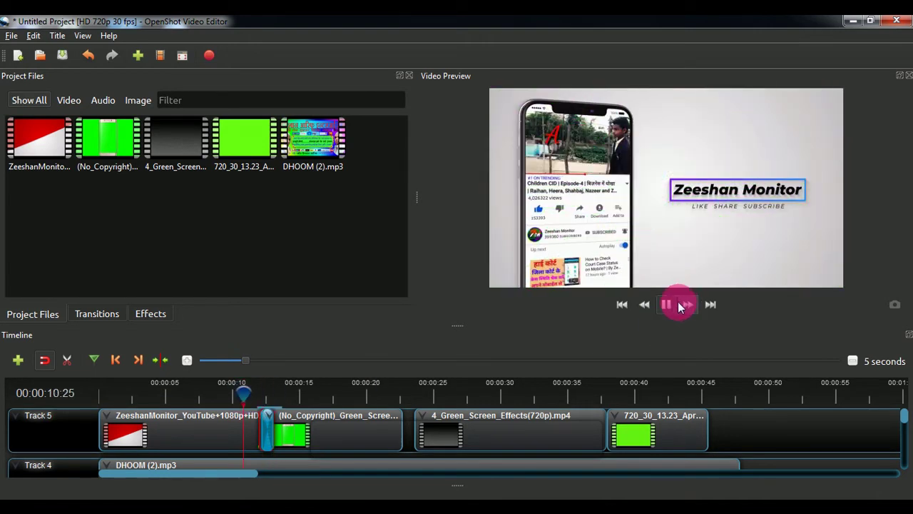
left_click(666, 306)
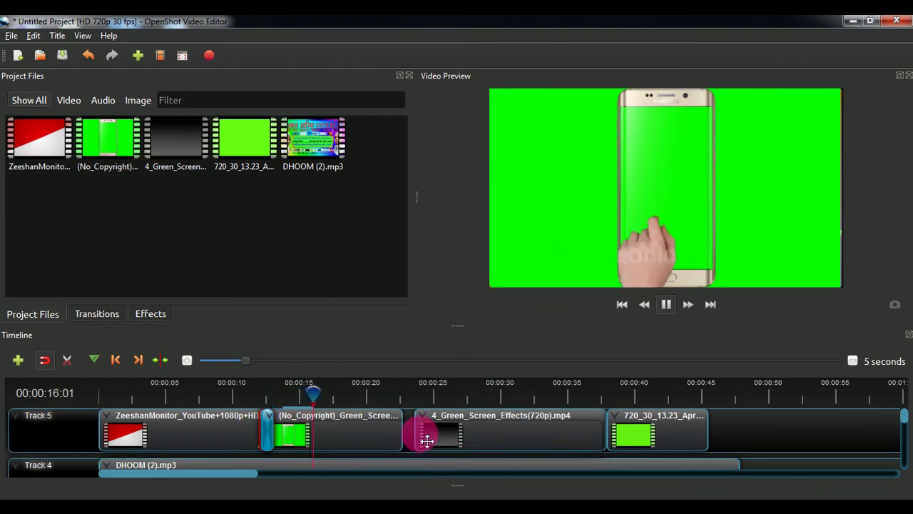
key("space")
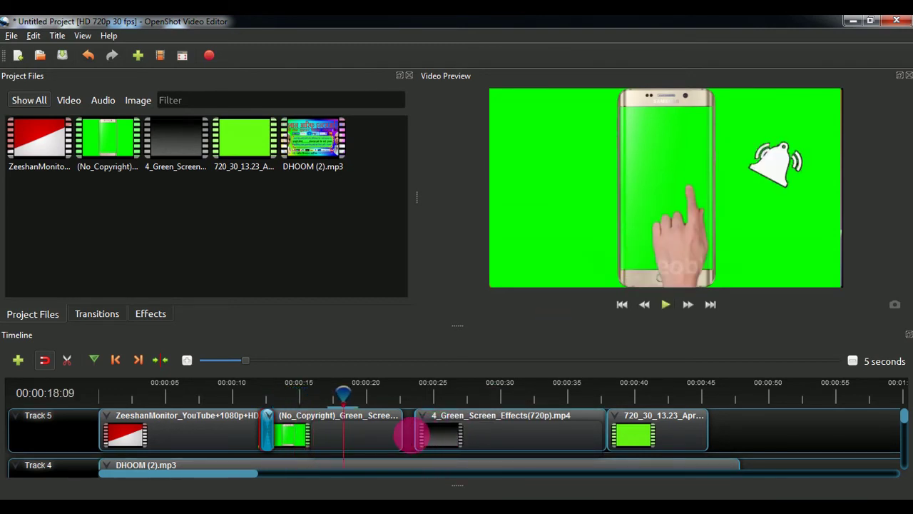
Place Barr ripple 7 at the start of the 4_Green_Screen_Effects clip and preview through it
left_click(103, 316)
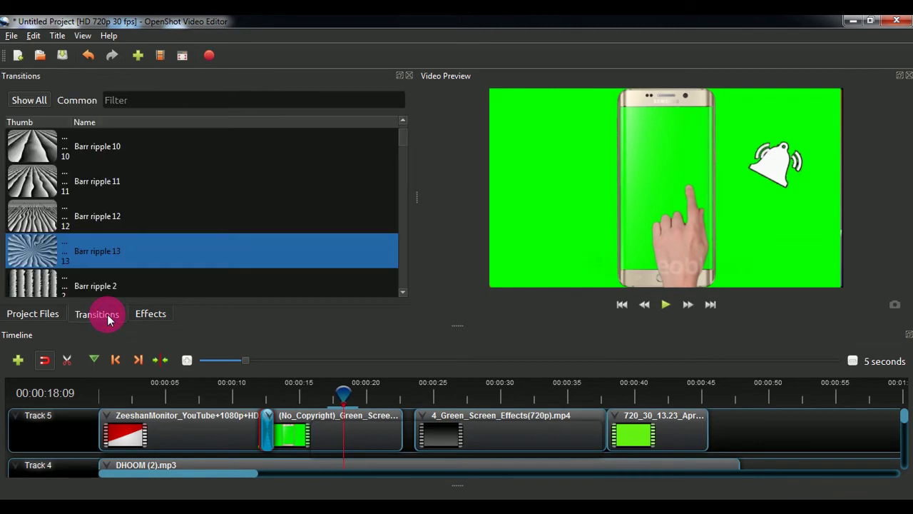
scroll(133, 232, "down", 2)
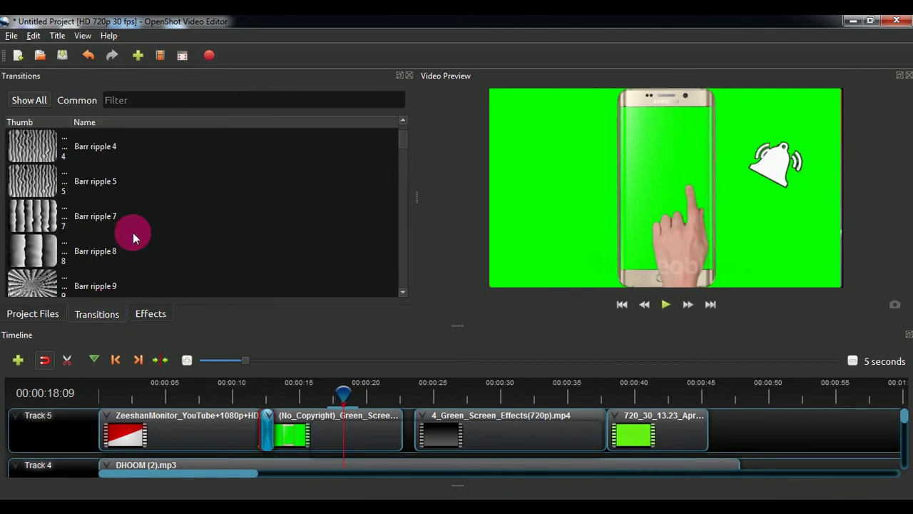
left_click(65, 218)
mouse_move(65, 218)
left_mouse_down()
mouse_move(408, 447)
mouse_move(434, 442)
left_mouse_up()
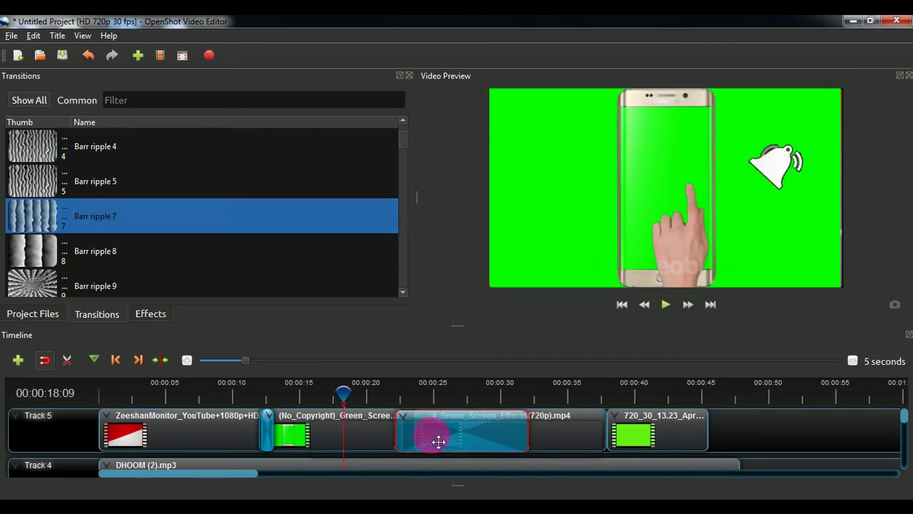
left_click_drag(435, 442, 436, 435)
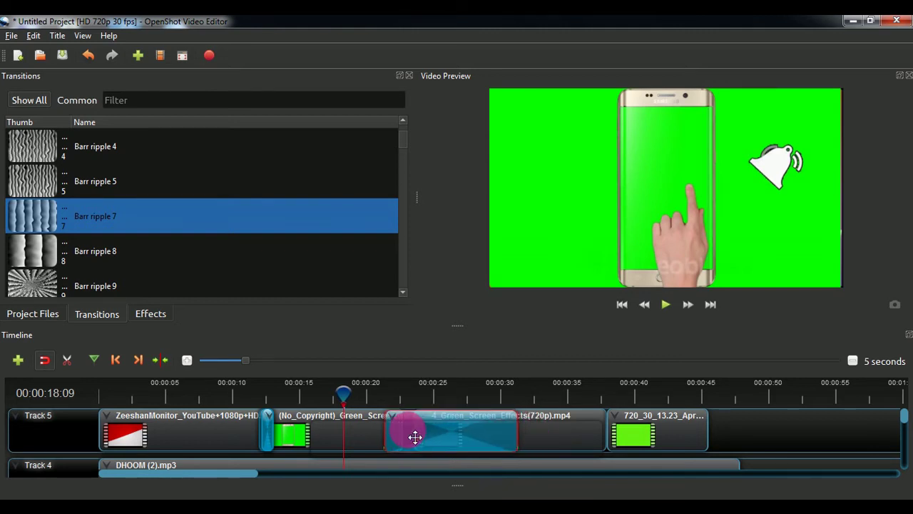
left_click_drag(437, 436, 418, 435)
left_click_drag(343, 393, 379, 393)
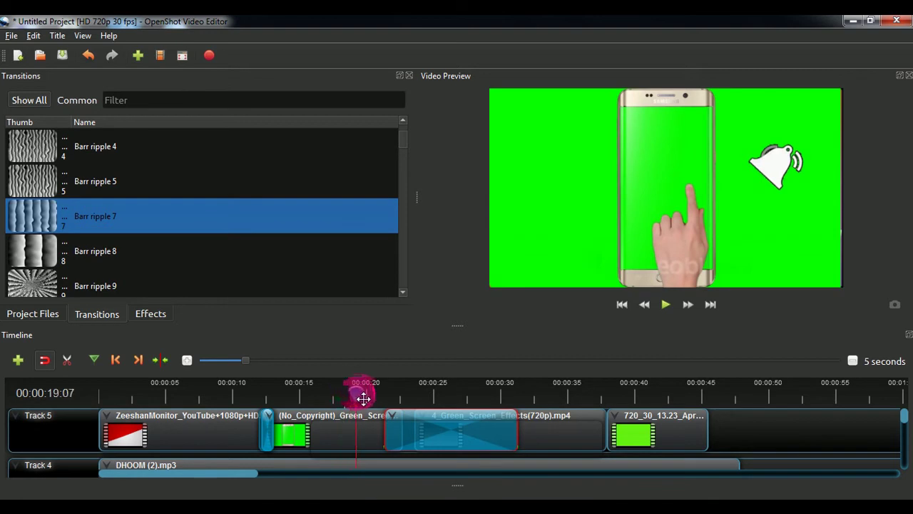
left_click(665, 304)
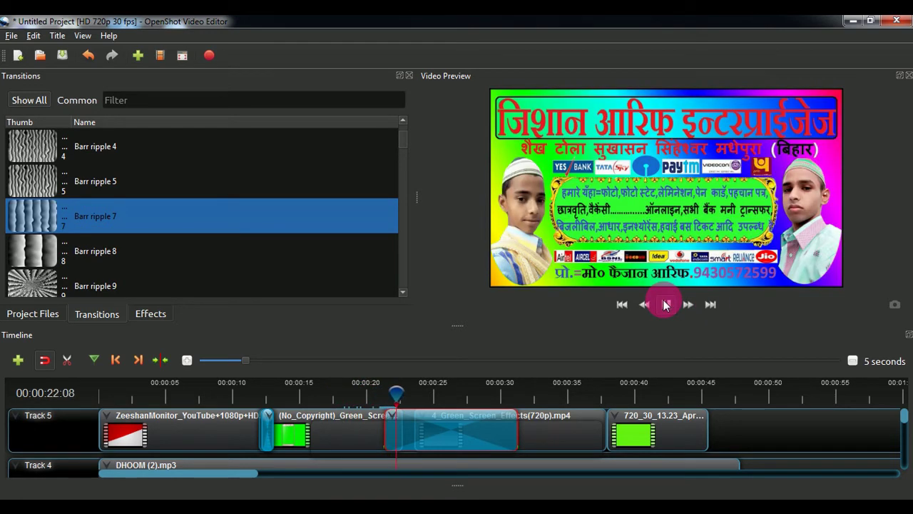
Pause at 23:22, trim Barr ripple 7's right end, and slide 4_Green_Screen_Effects left beneath it
left_click(665, 305)
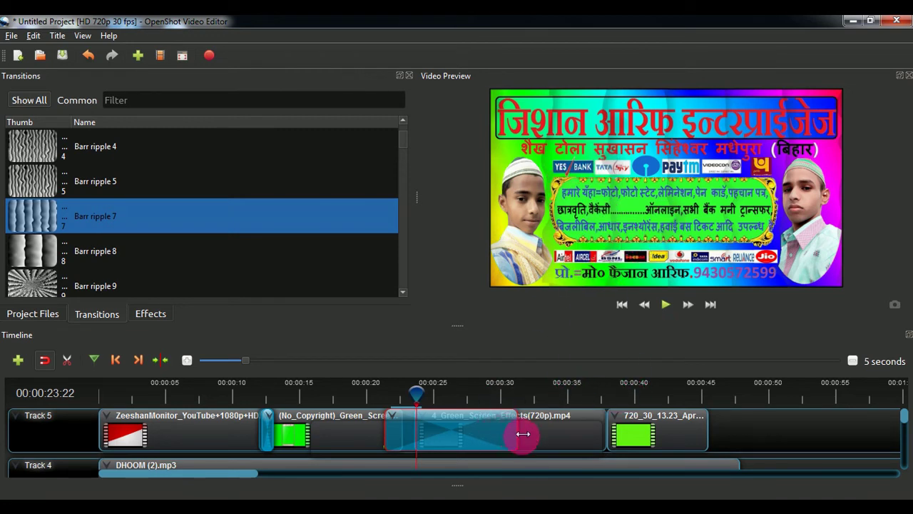
left_click_drag(522, 433, 432, 442)
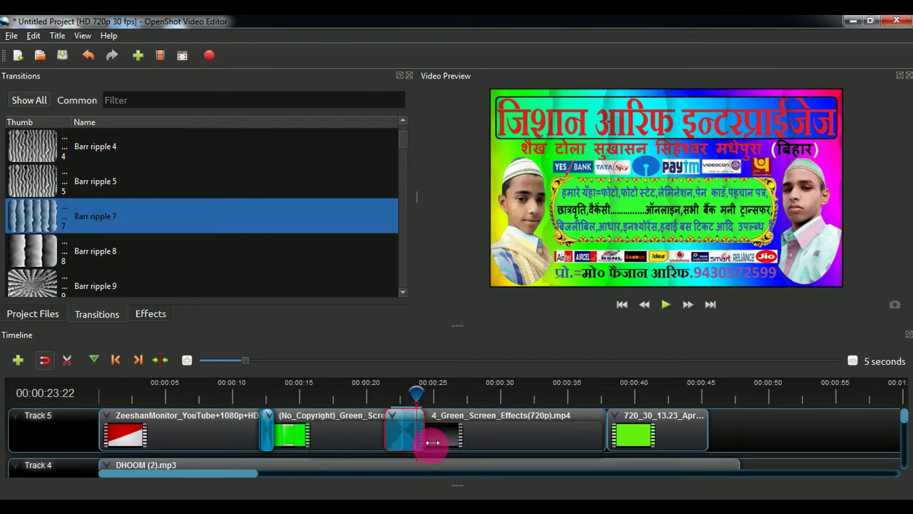
mouse_move(489, 433)
left_mouse_down()
mouse_move(498, 433)
mouse_move(392, 436)
left_mouse_up()
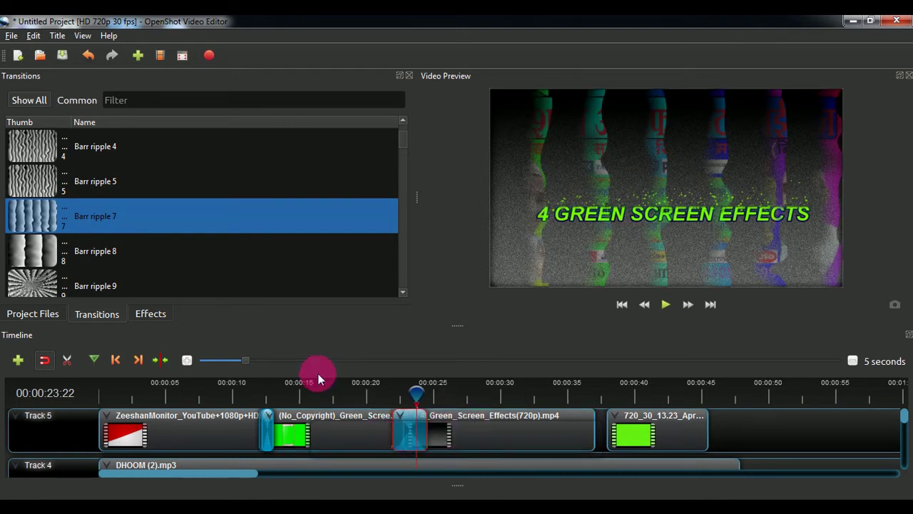
Zoom the timeline in to a 1-second scale around the transition
left_click(259, 365)
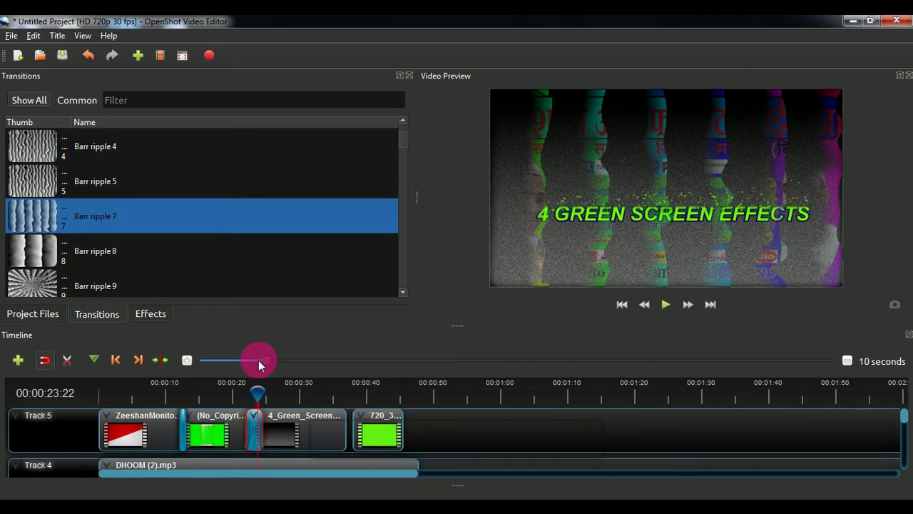
left_click_drag(265, 364, 226, 366)
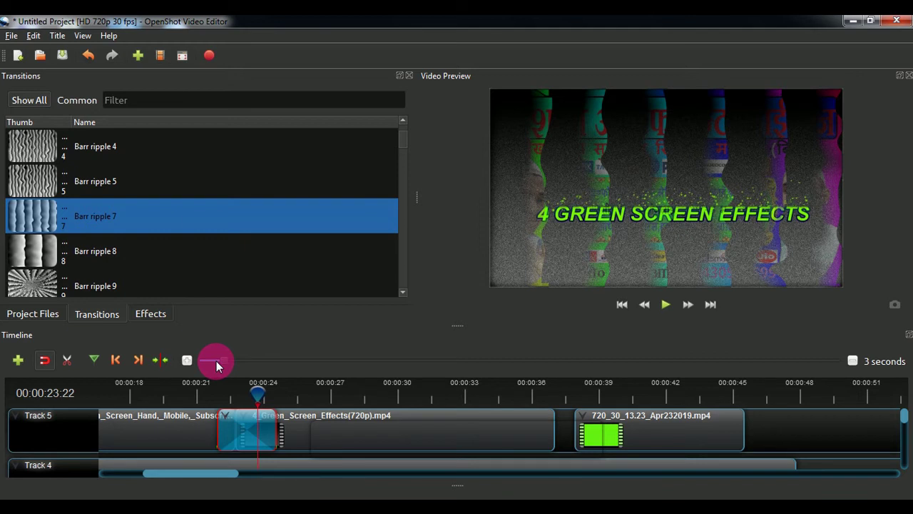
left_click_drag(216, 361, 206, 365)
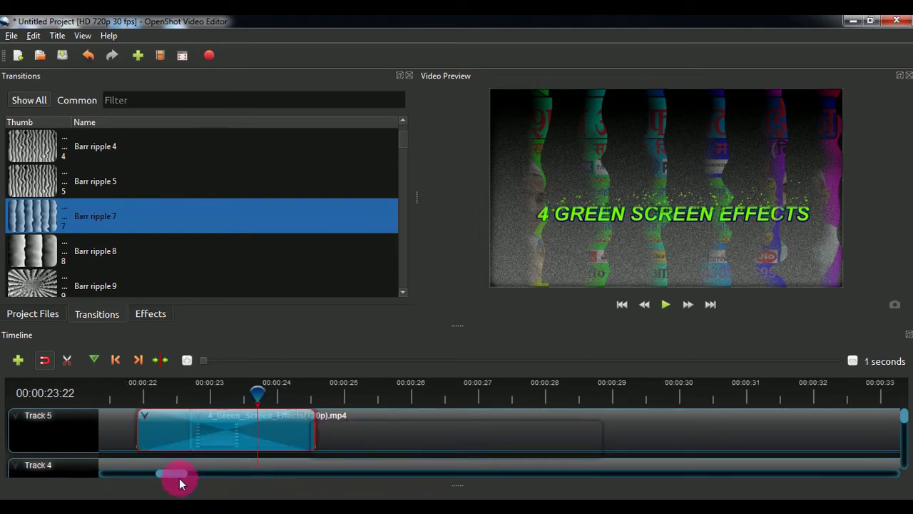
left_click_drag(176, 473, 172, 473)
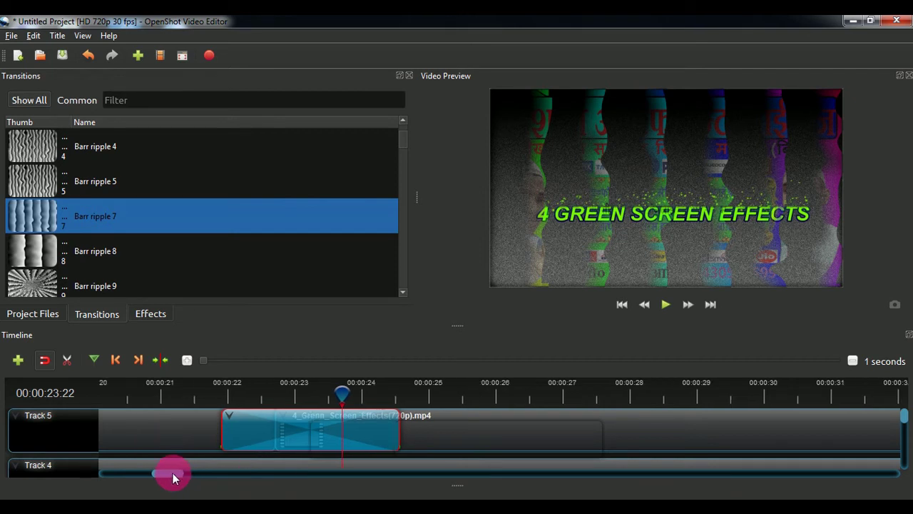
Trim the transition at both ends, then preview it from about 22 seconds
left_click_drag(228, 432, 271, 427)
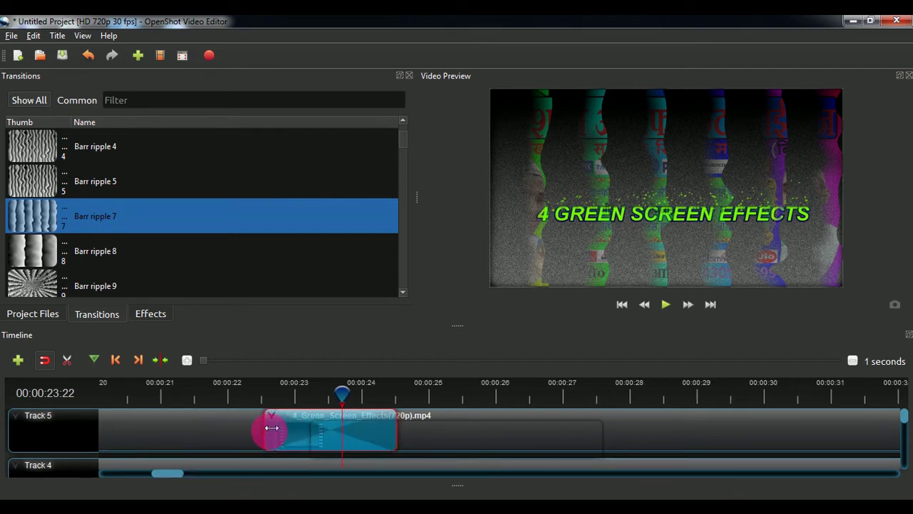
left_click_drag(397, 431, 322, 432)
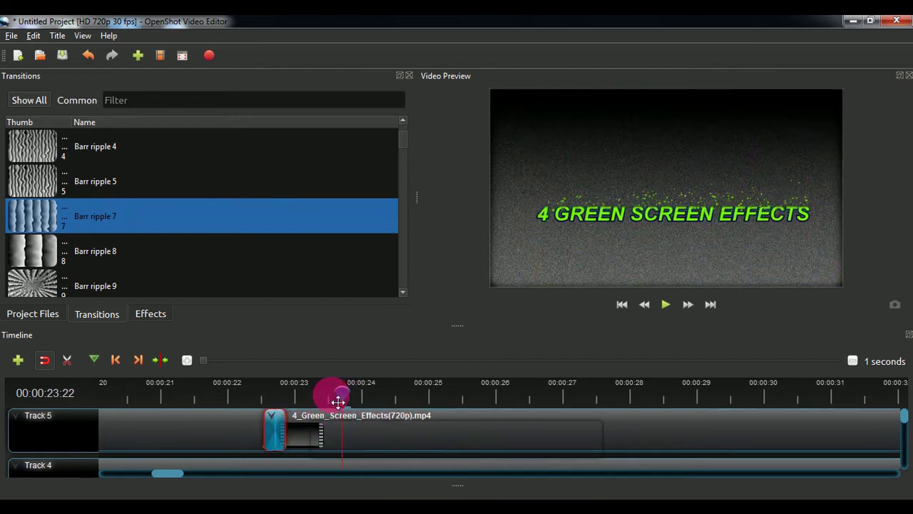
left_click_drag(336, 397, 258, 401)
left_click(673, 313)
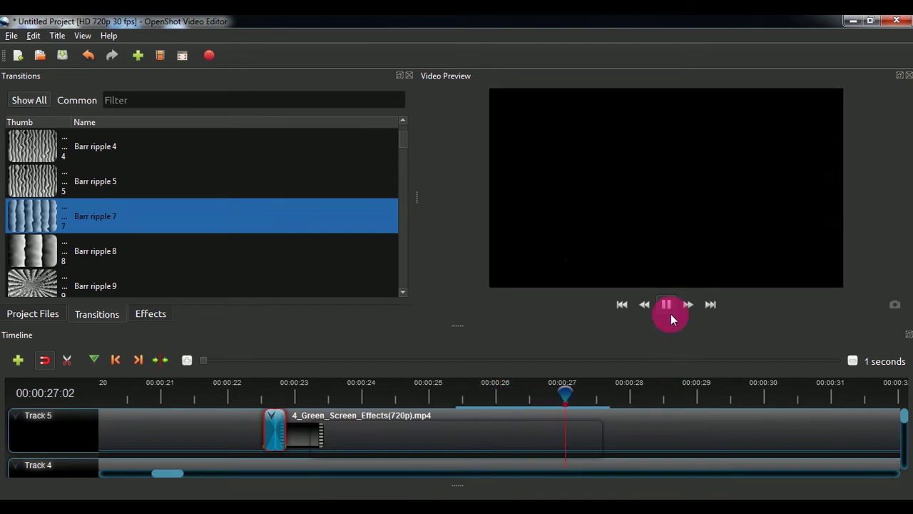
left_click(668, 308)
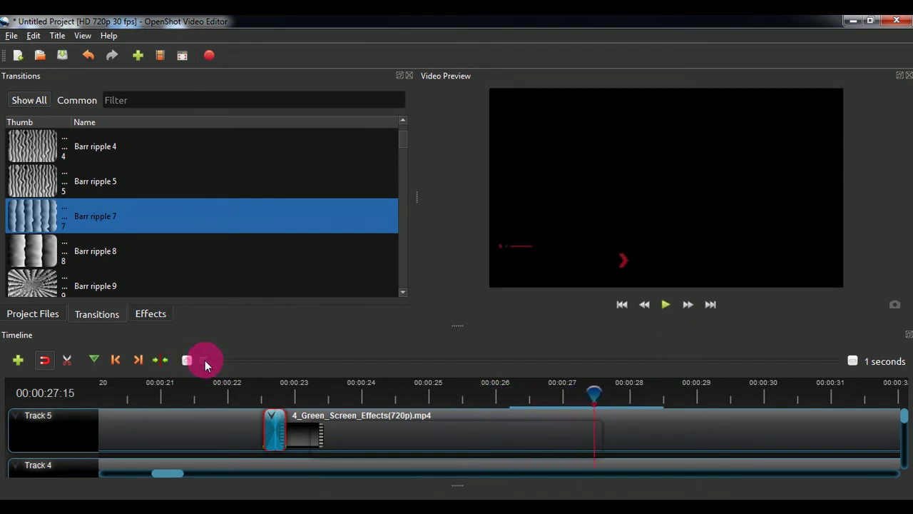
Set the timeline zoom to 5 seconds and scroll back to the sequence start
left_click_drag(205, 361, 261, 361)
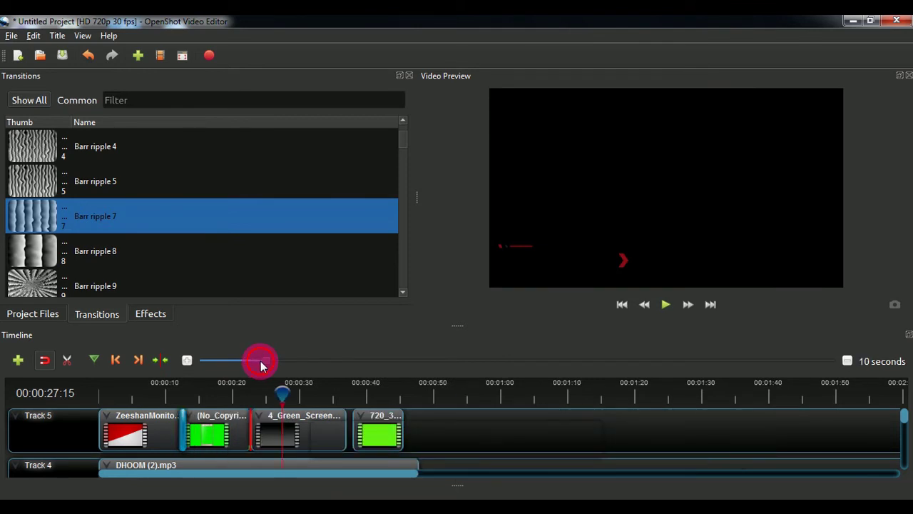
left_click(246, 360)
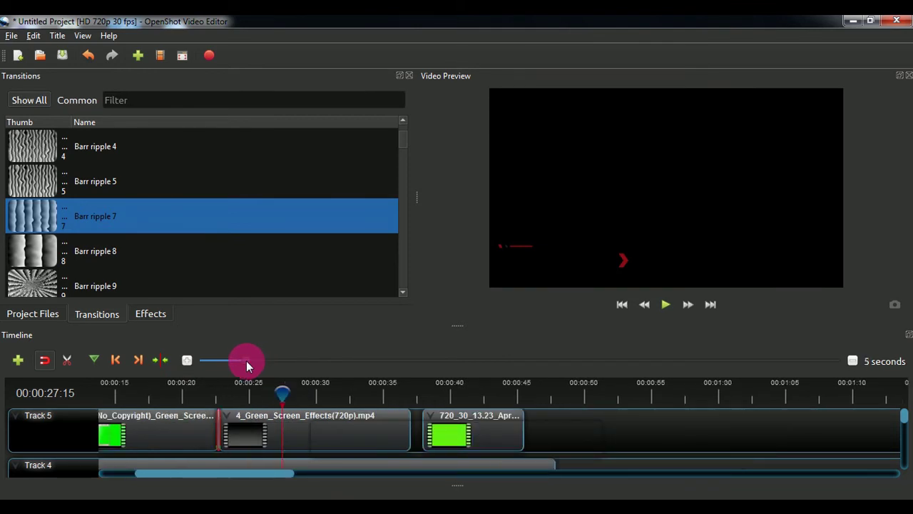
left_click_drag(279, 482, 232, 471)
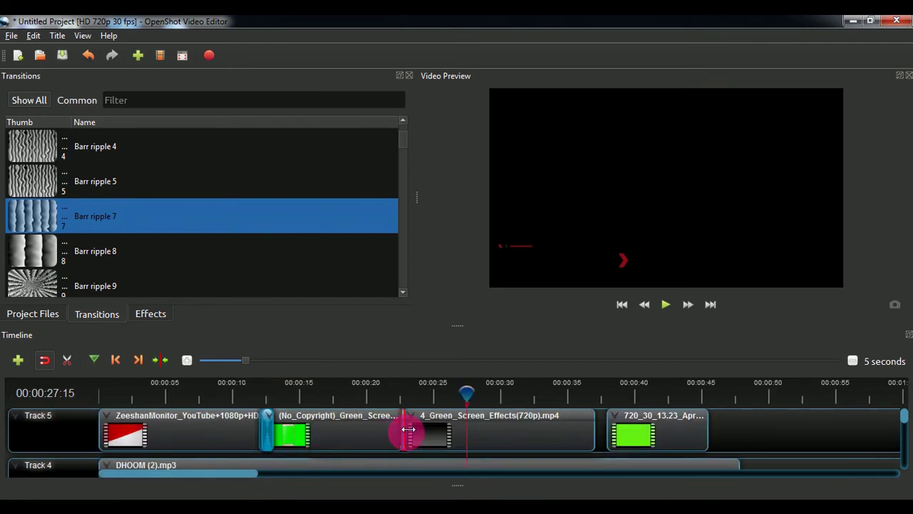
left_click(233, 367)
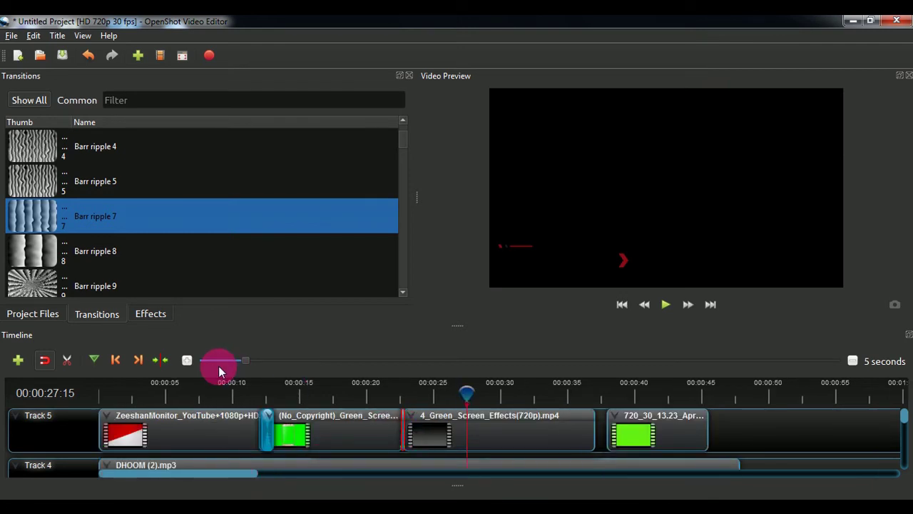
left_click(43, 323)
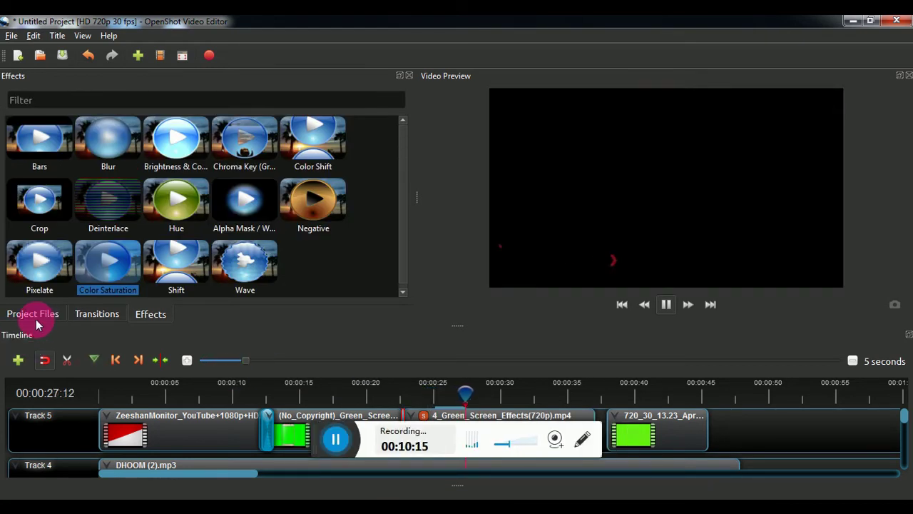
Show the Project Files list, stop playback, and drag the playhead back to 00:00:00:04
left_click(41, 316)
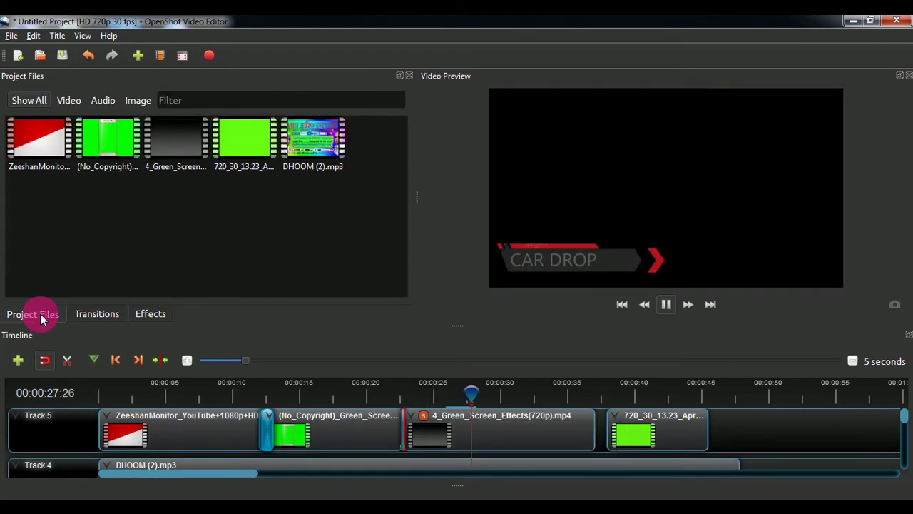
left_click(665, 304)
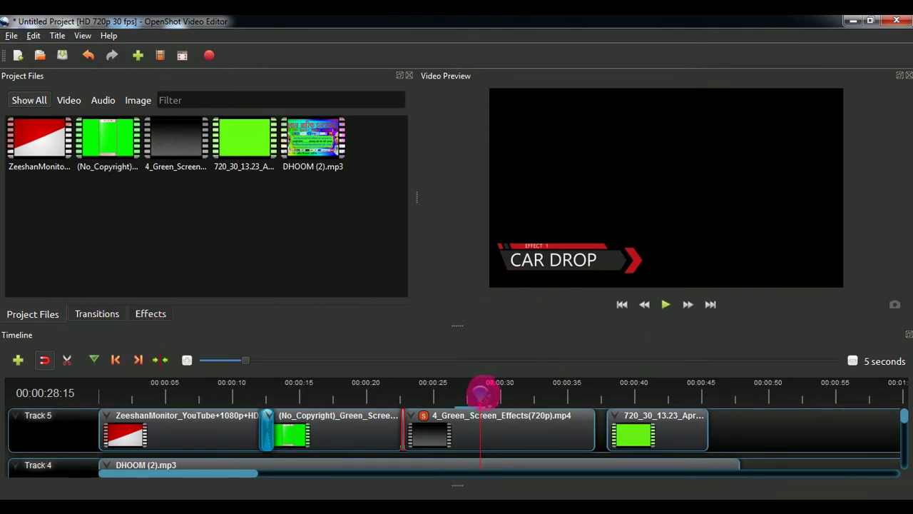
left_click_drag(479, 393, 227, 393)
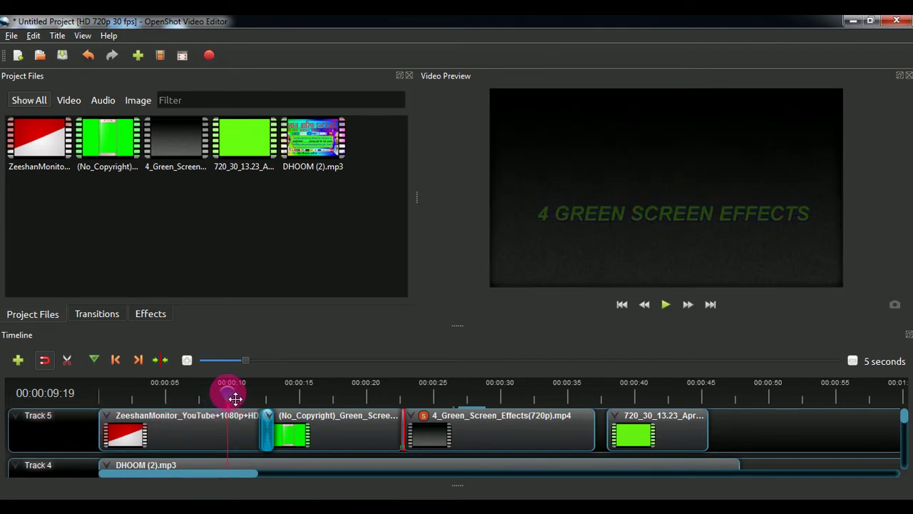
left_click_drag(233, 397, 52, 430)
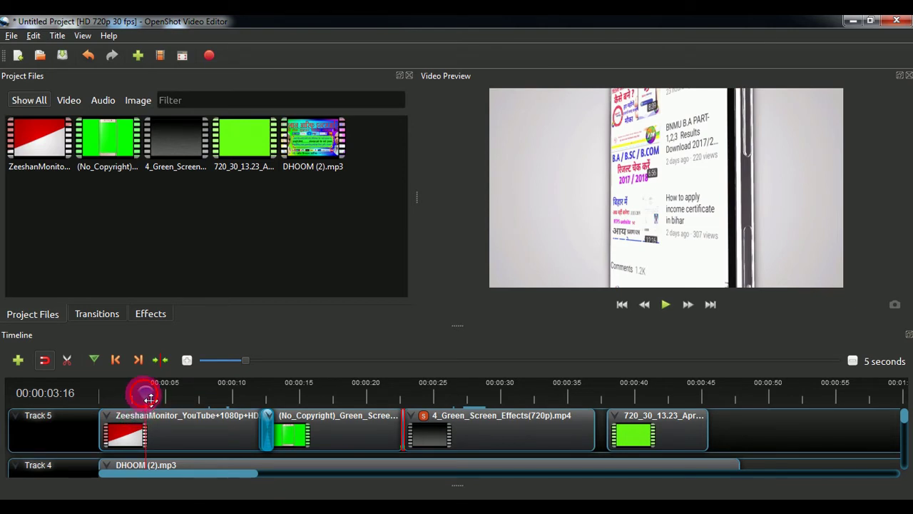
left_click_drag(149, 405, 107, 401)
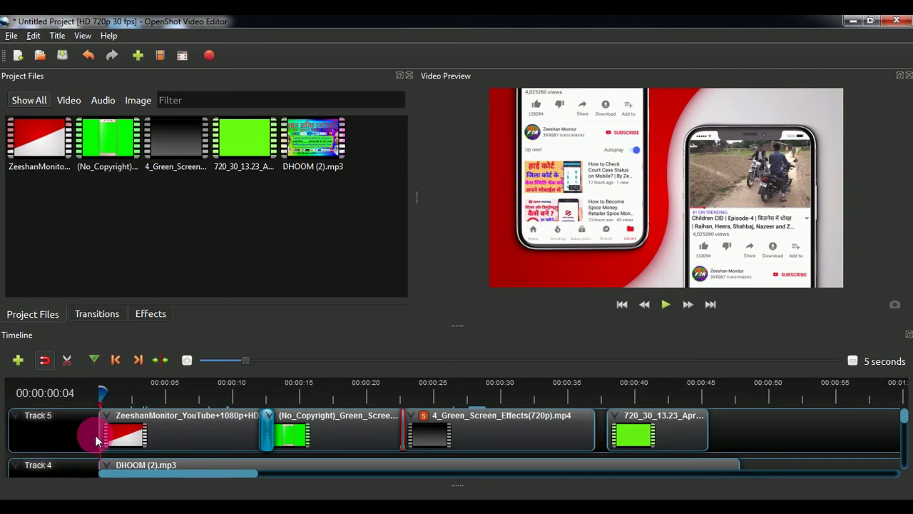
Scroll down the track area and add a new track to the timeline
scroll(67, 457, "down", 1)
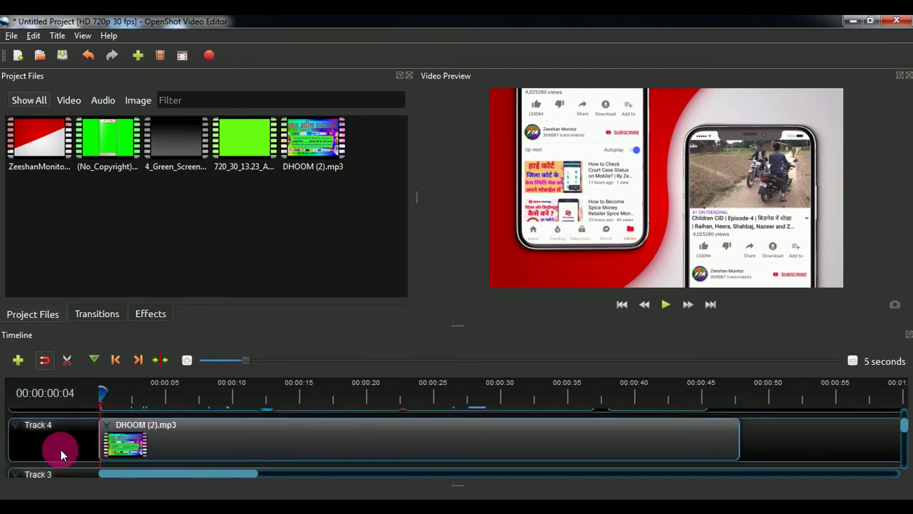
scroll(71, 453, "down", 1)
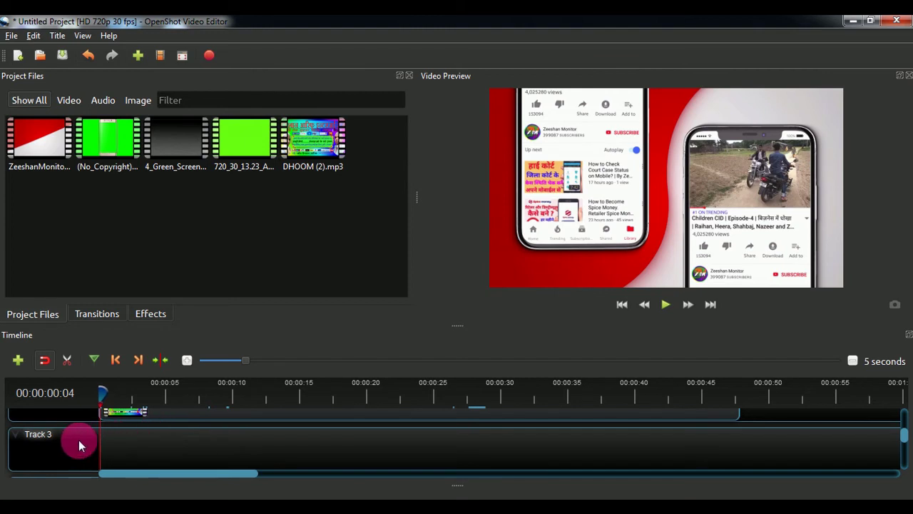
left_click(20, 362)
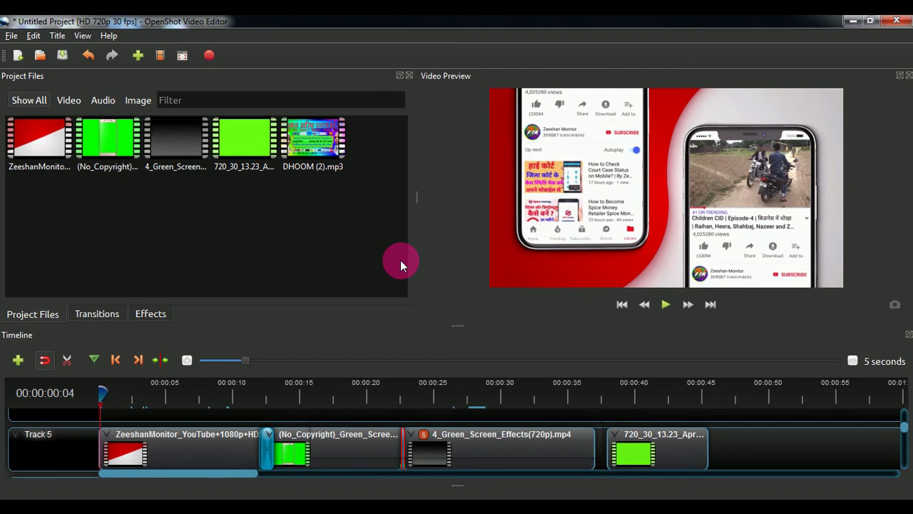
Save the project as 'video' in OpenShot Project (.osp) format at the top of drive E:
left_click(11, 36)
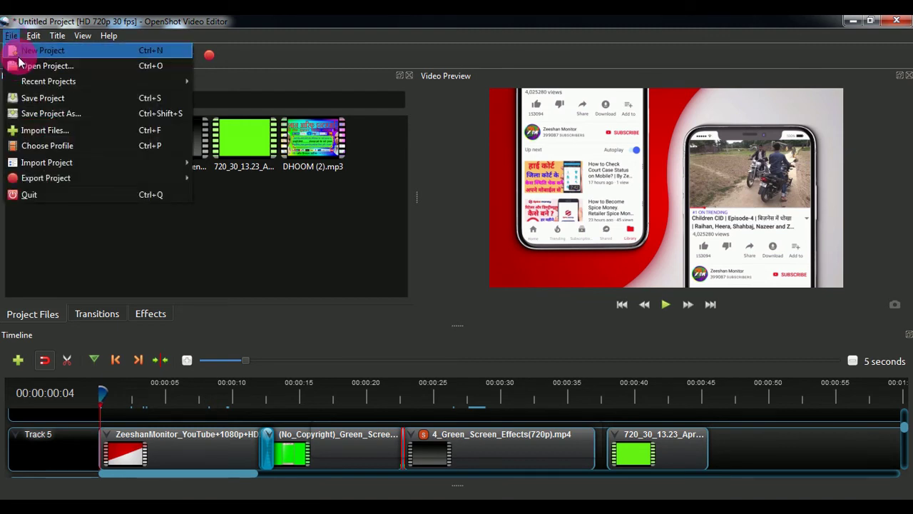
left_click(44, 100)
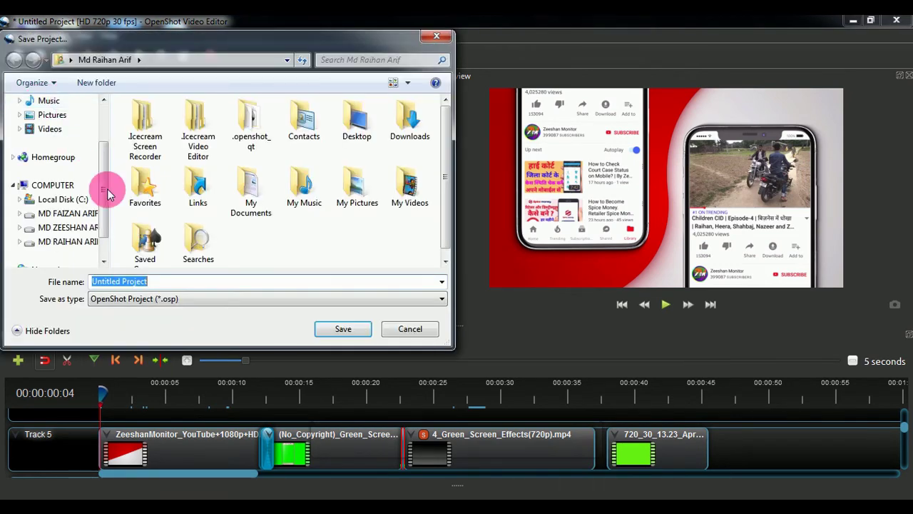
left_click(80, 229)
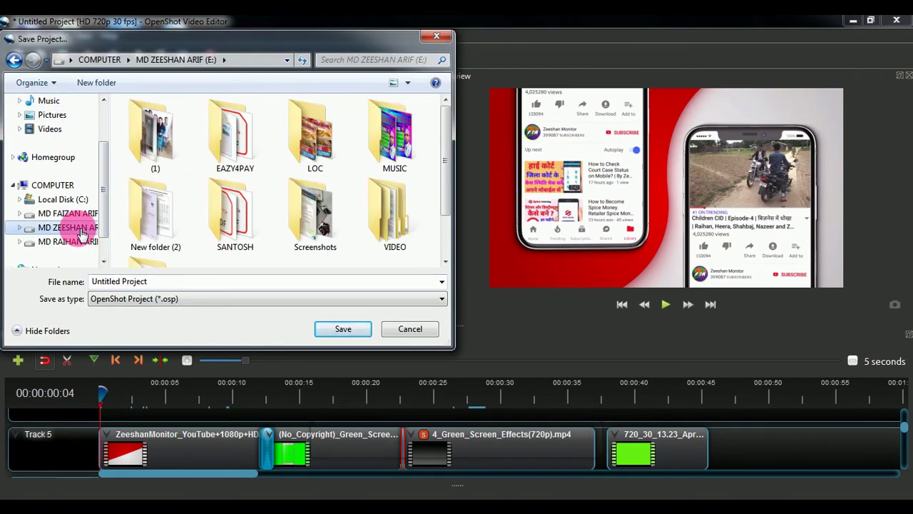
left_click(171, 283)
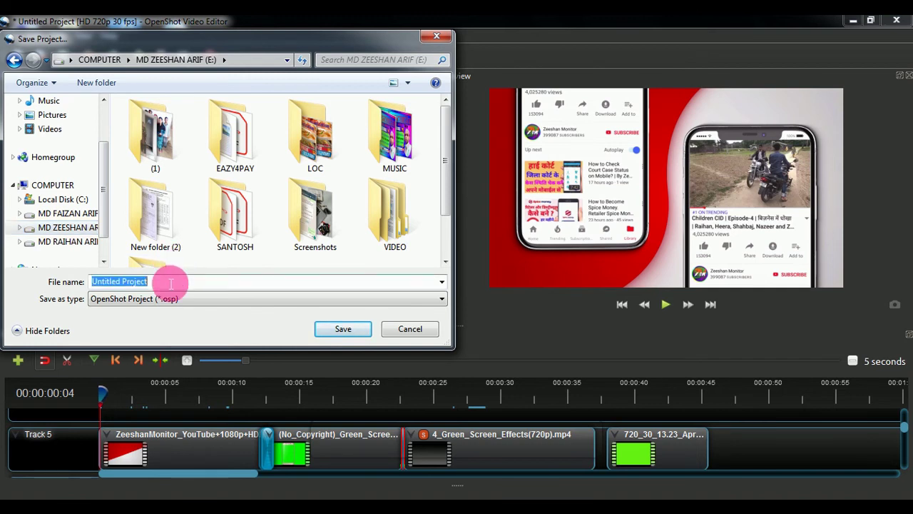
type("vid")
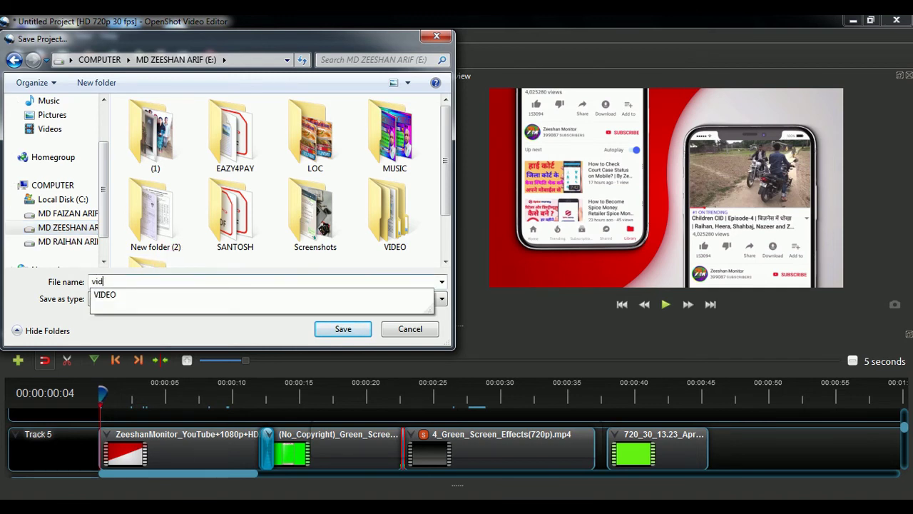
type("eo")
left_click(166, 285)
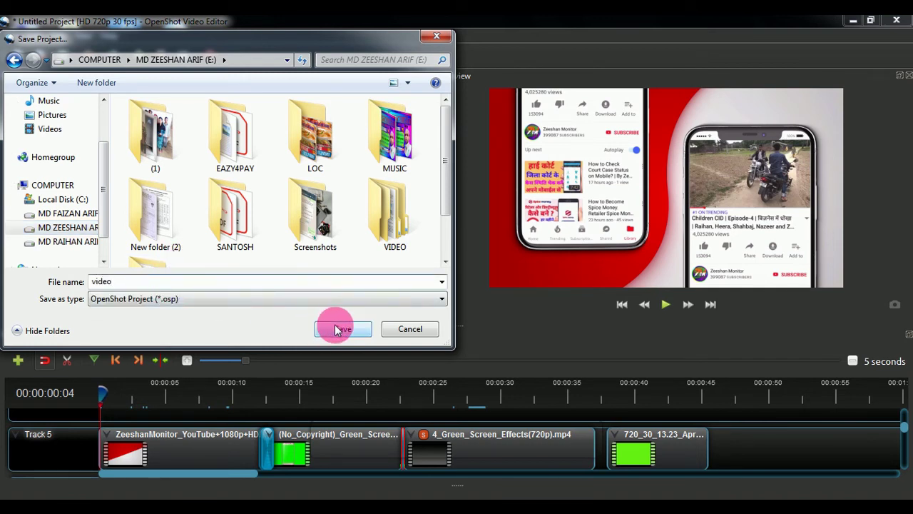
left_click(369, 332)
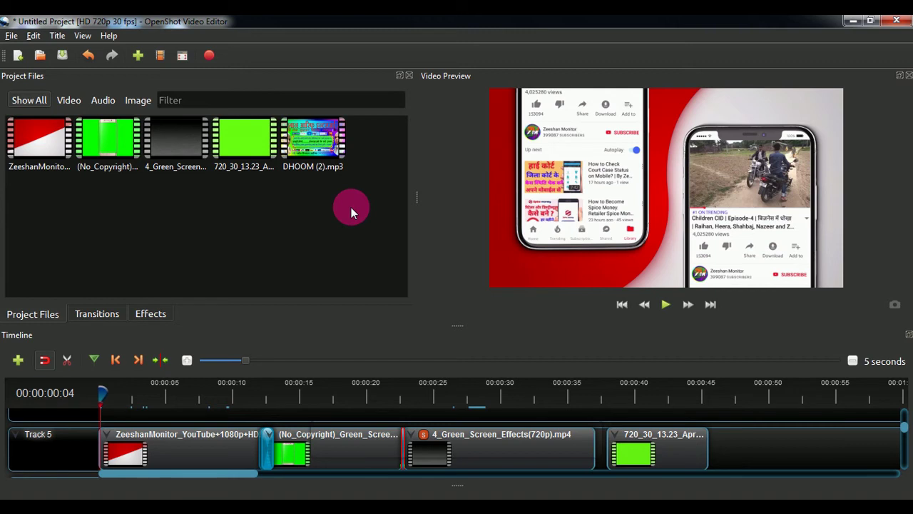
left_click(46, 58)
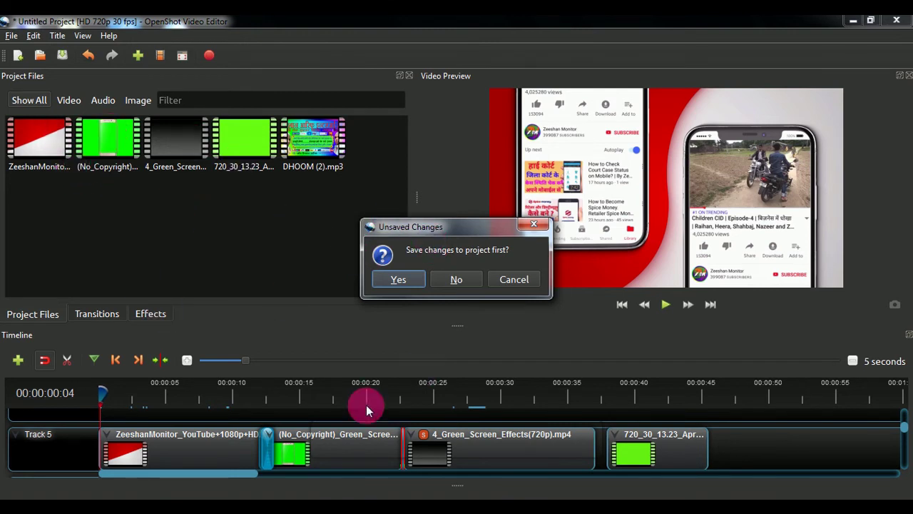
left_click(532, 225)
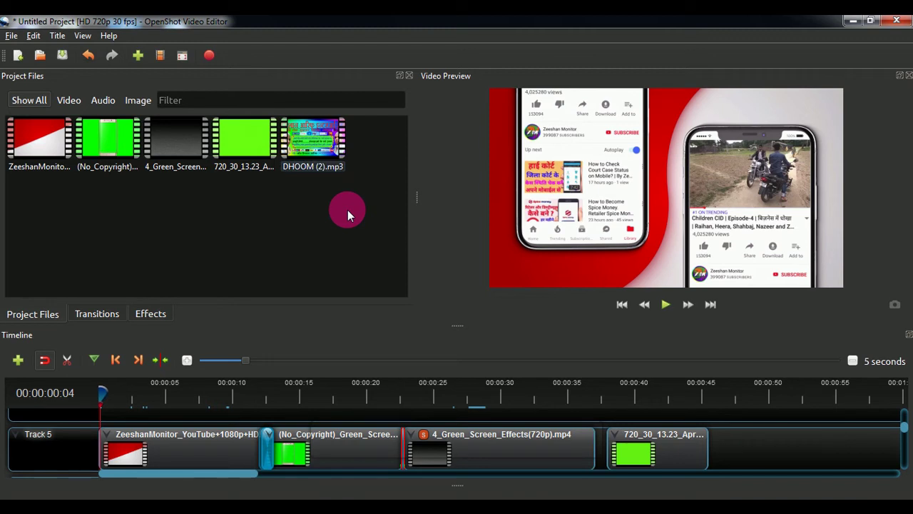
left_click(662, 303)
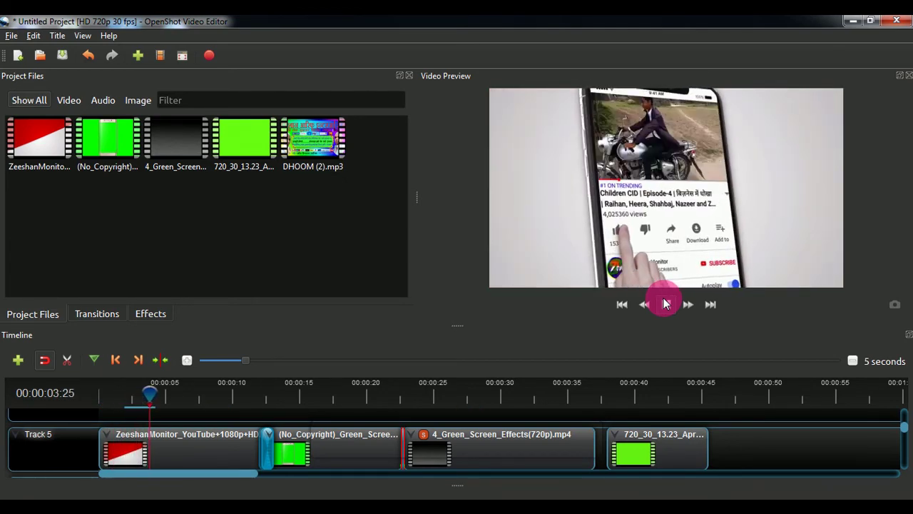
left_click(663, 302)
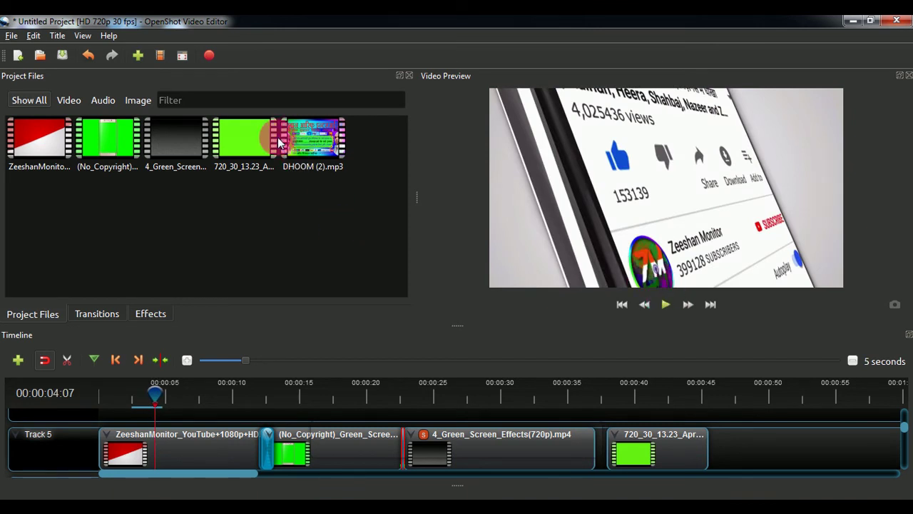
In Export Video, name the file 'video editor' and set the destination folder to E:/
left_click(212, 55)
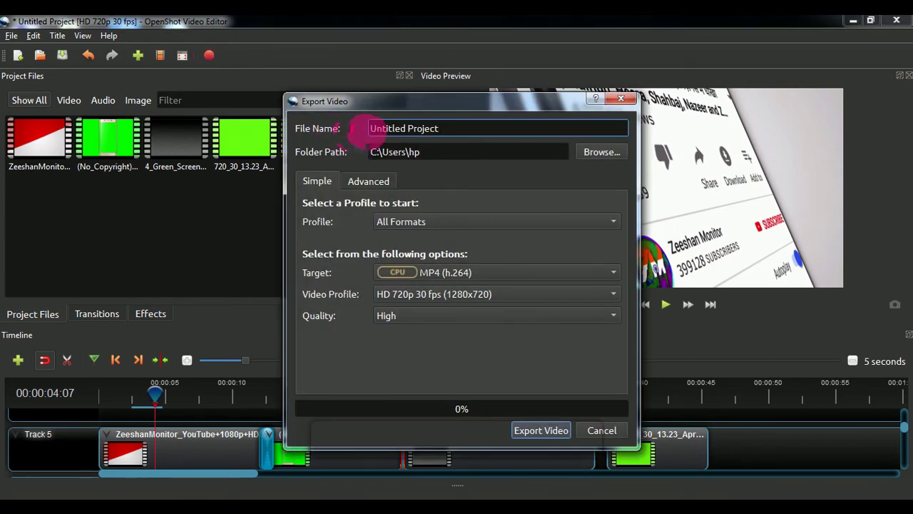
left_click_drag(462, 130, 303, 113)
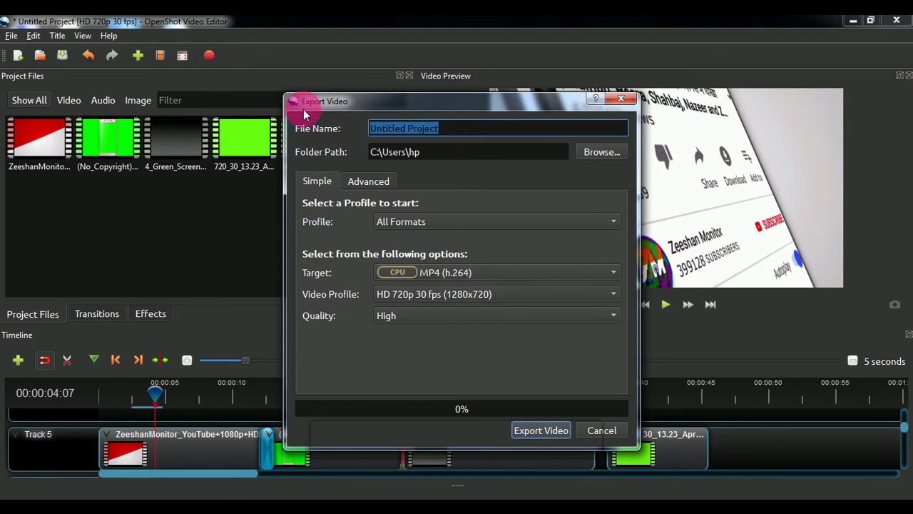
type("video ")
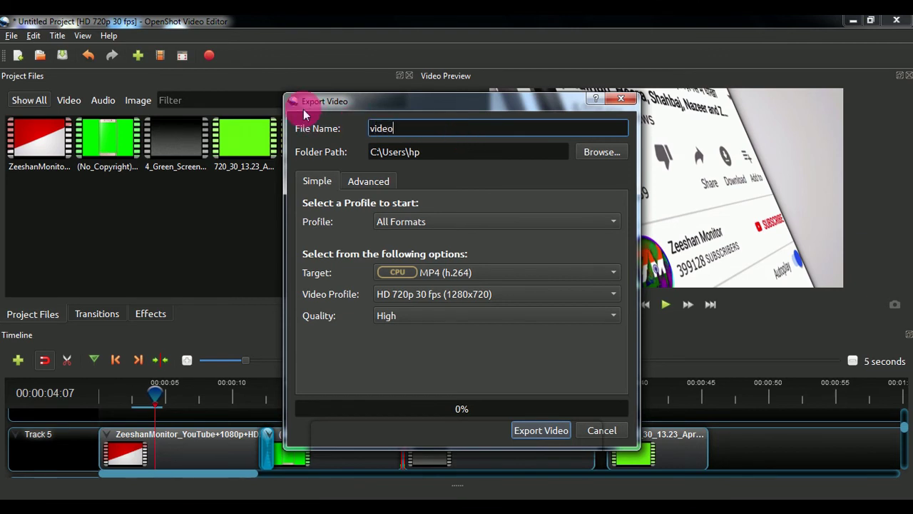
type("editor")
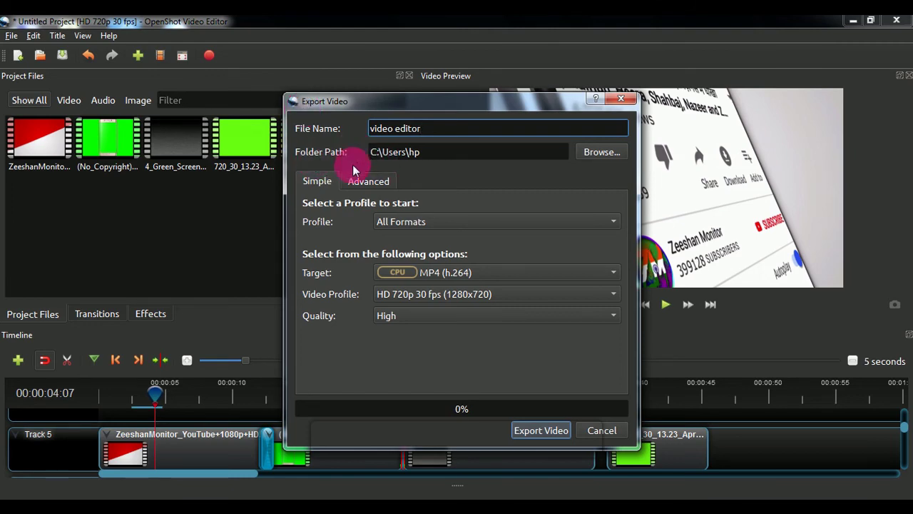
left_click(601, 152)
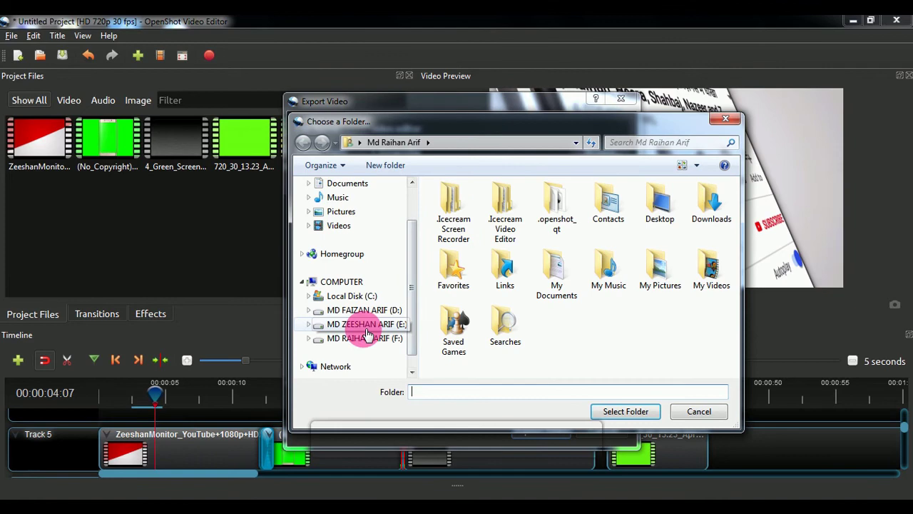
left_click(374, 321)
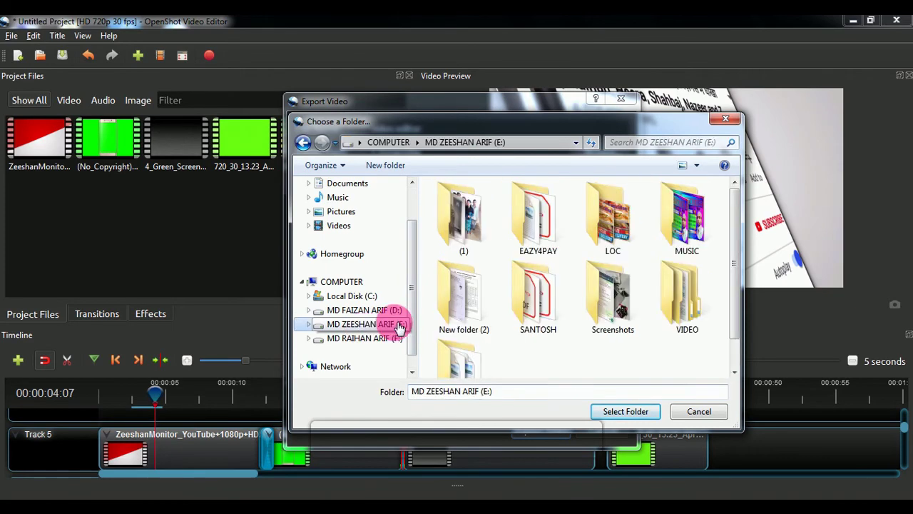
left_click(637, 411)
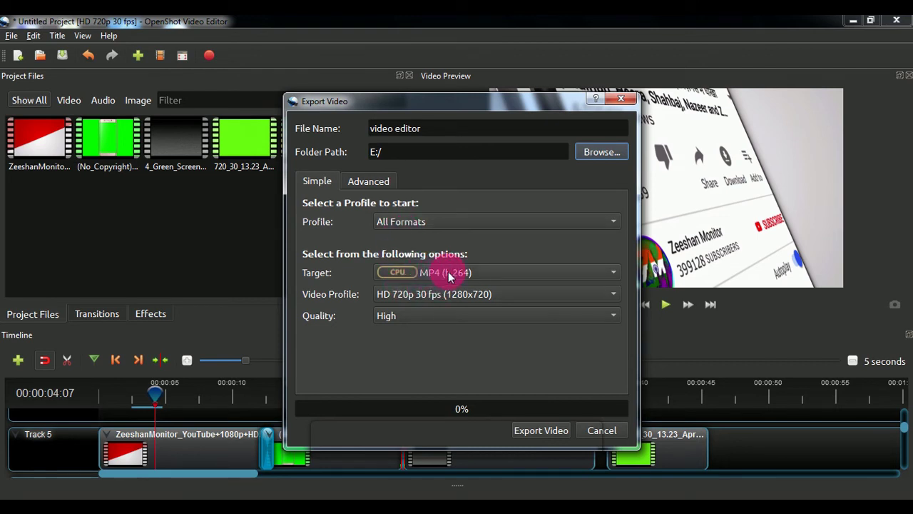
left_click(446, 275)
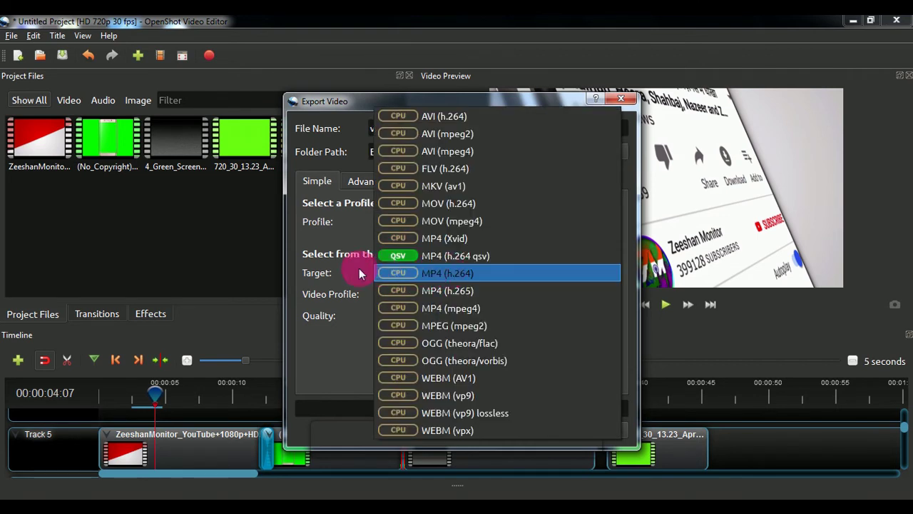
left_click(398, 280)
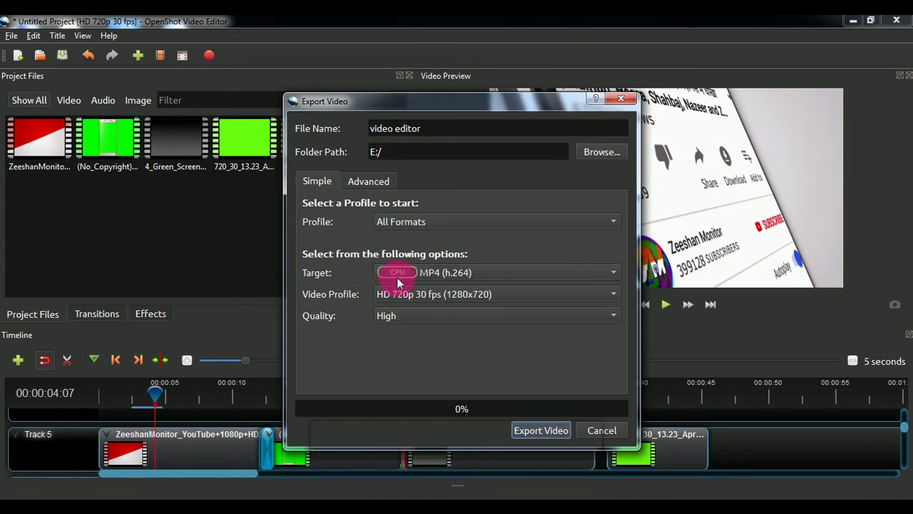
left_click(398, 319)
left_click(381, 331)
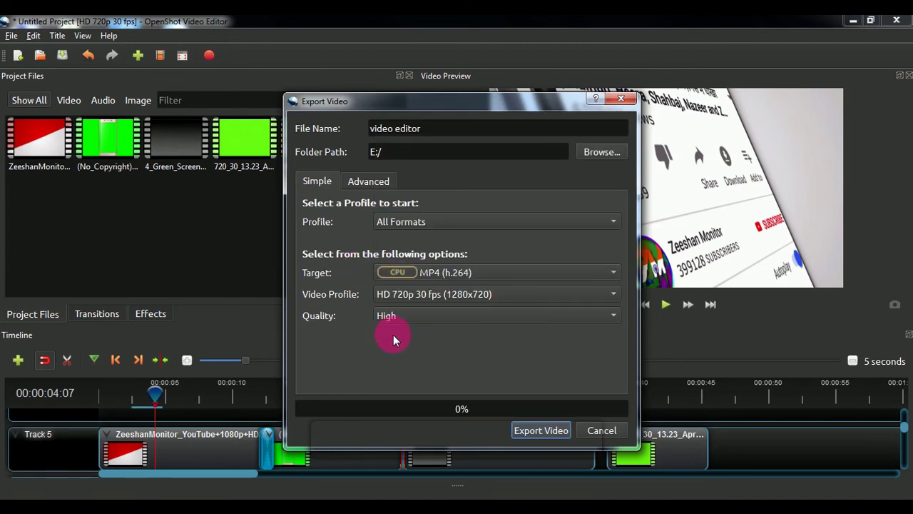
left_click(376, 182)
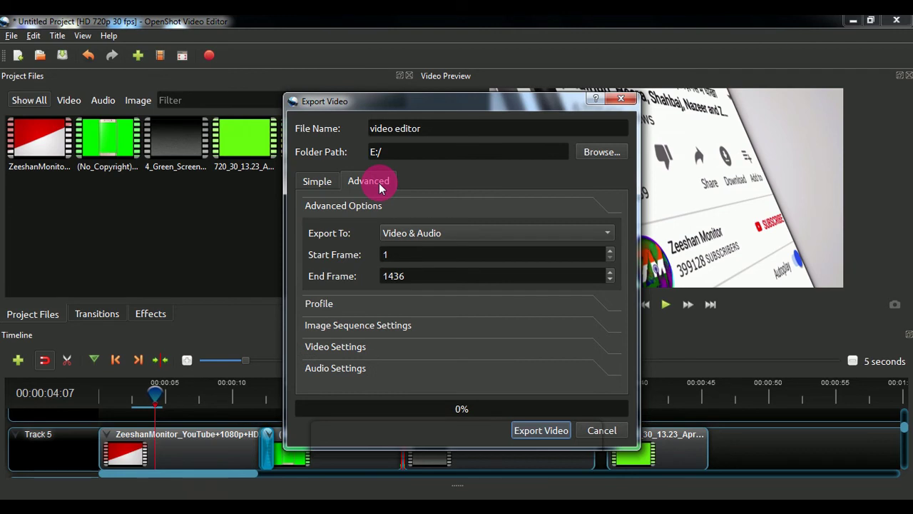
left_click(410, 235)
left_click(412, 235)
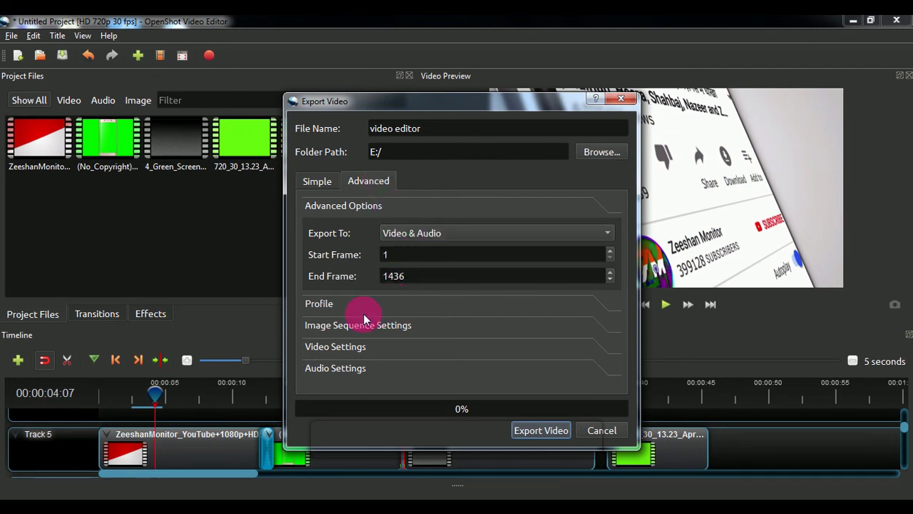
left_click(319, 187)
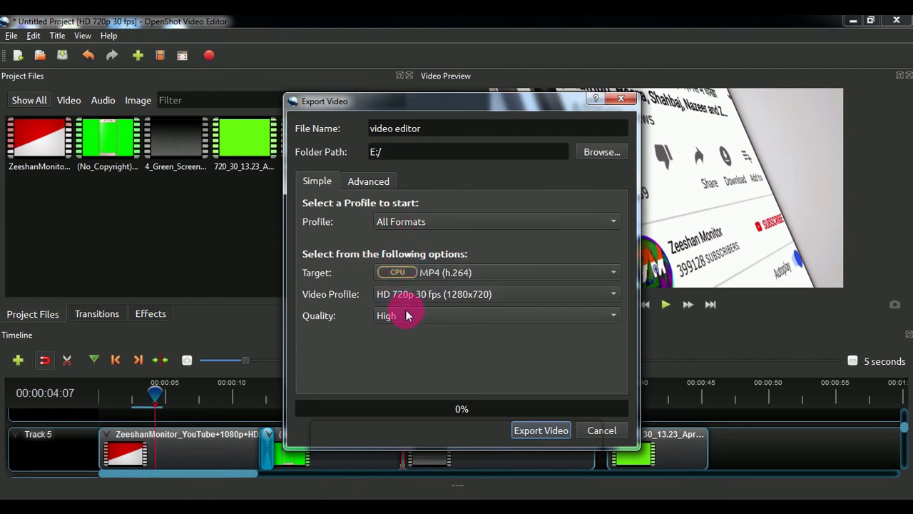
Export 'video editor' to E:/ and dismiss the window once it reaches 100%
left_click(539, 435)
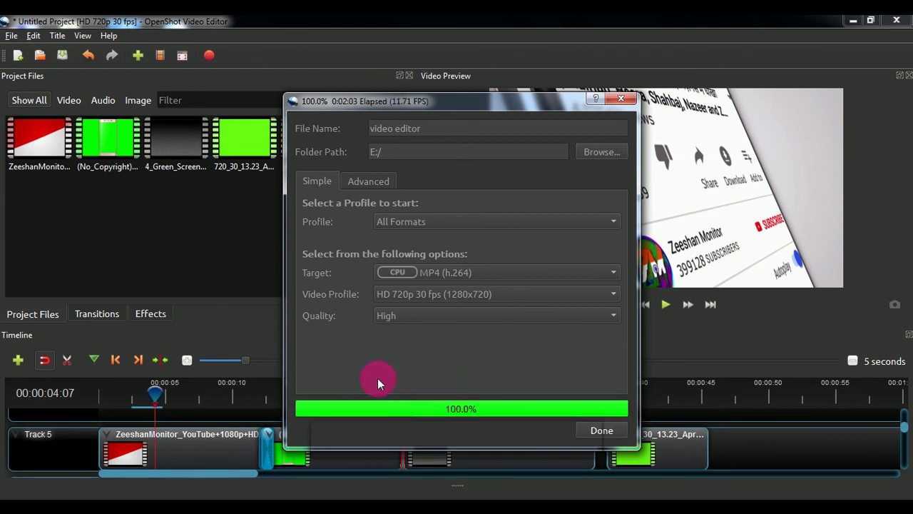
left_click(598, 430)
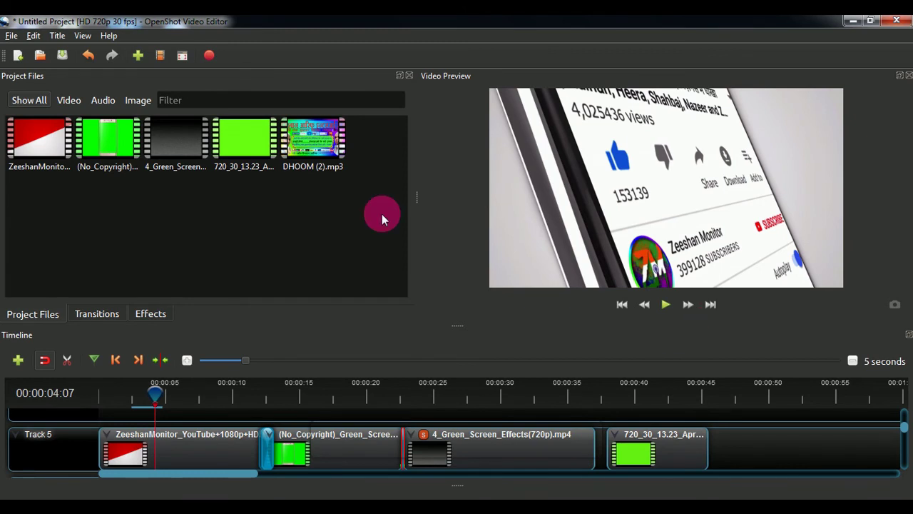
Close OpenShot, answering the Unsaved Changes prompt
left_click(907, 21)
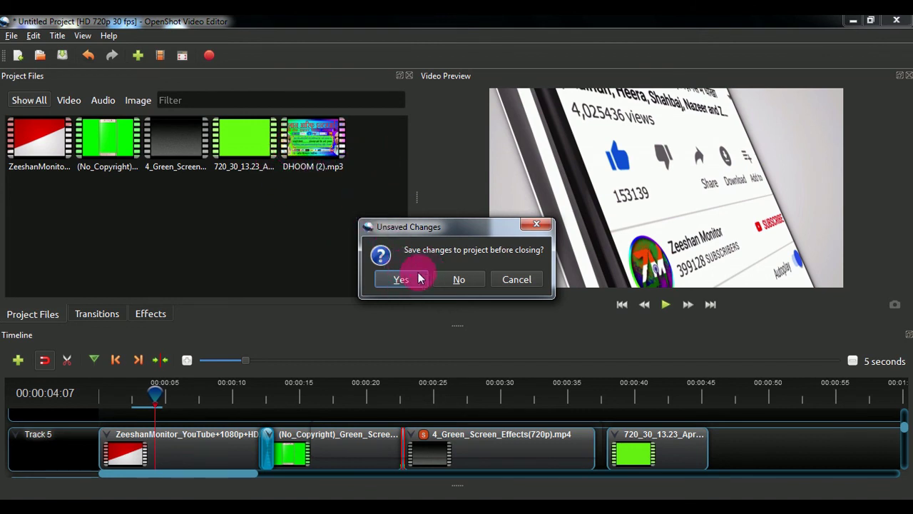
left_click(397, 285)
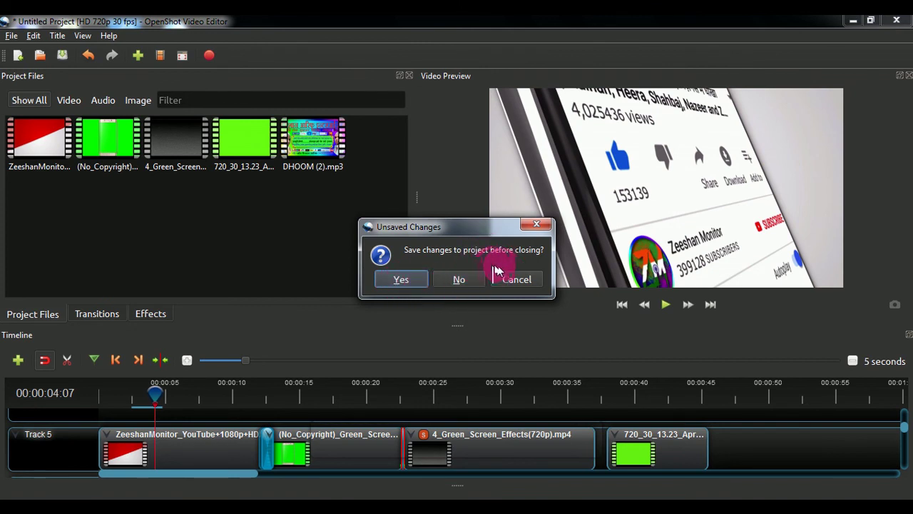
left_click(515, 279)
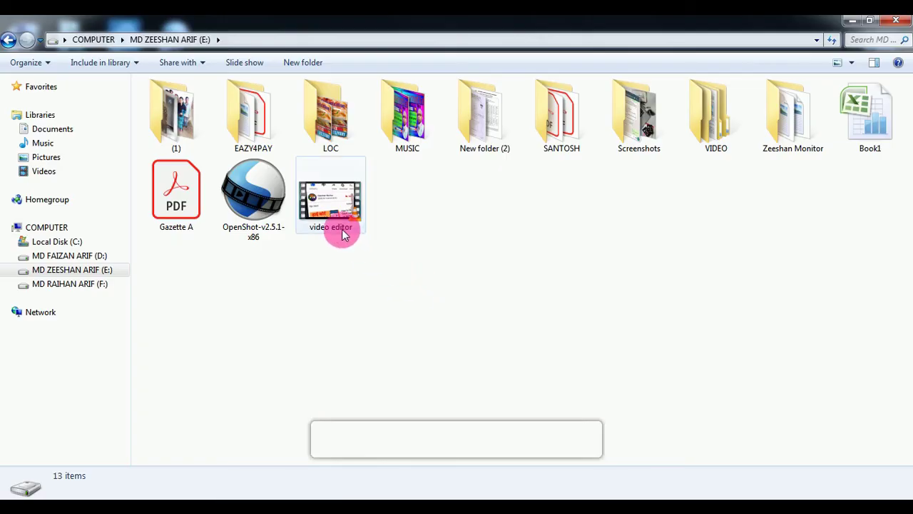
Open drive E: in Explorer and launch 'video editor' in VLC media player
left_click(336, 223)
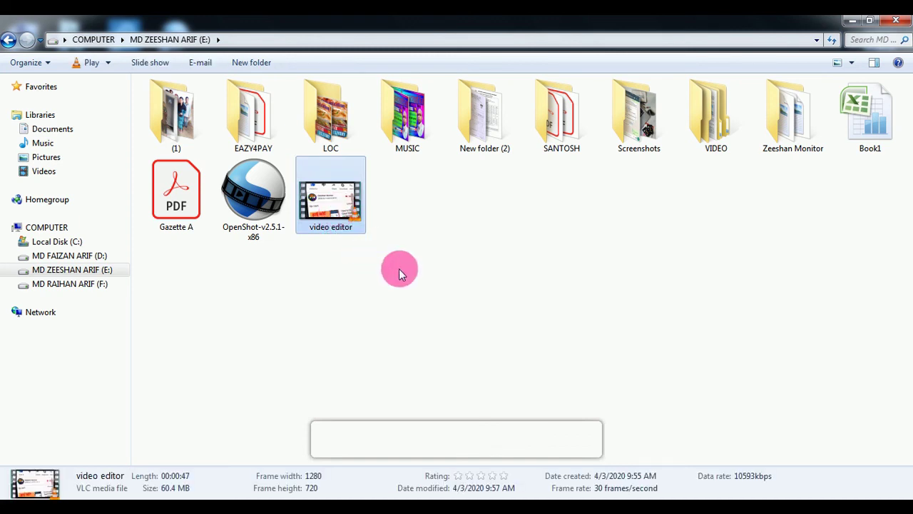
left_click(348, 217)
double_click(353, 218)
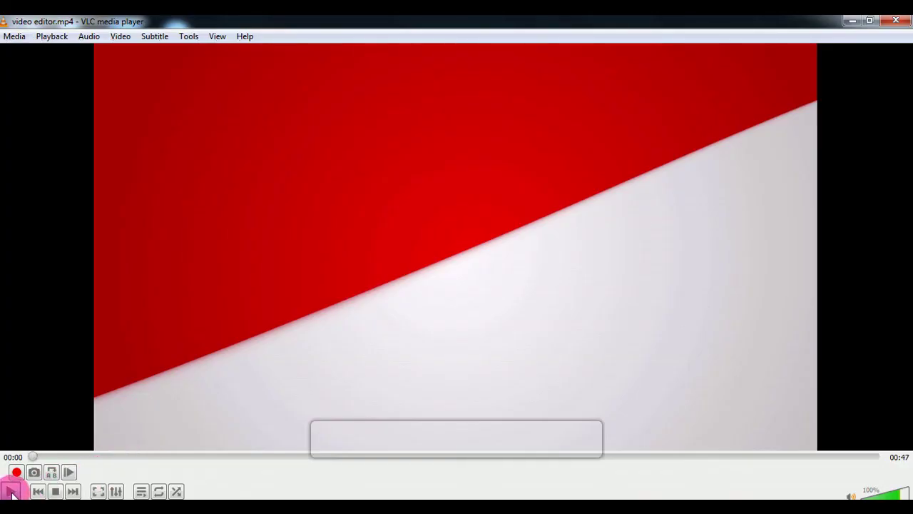
Start playback and raise VLC's volume by scrolling over the video
left_click(12, 492)
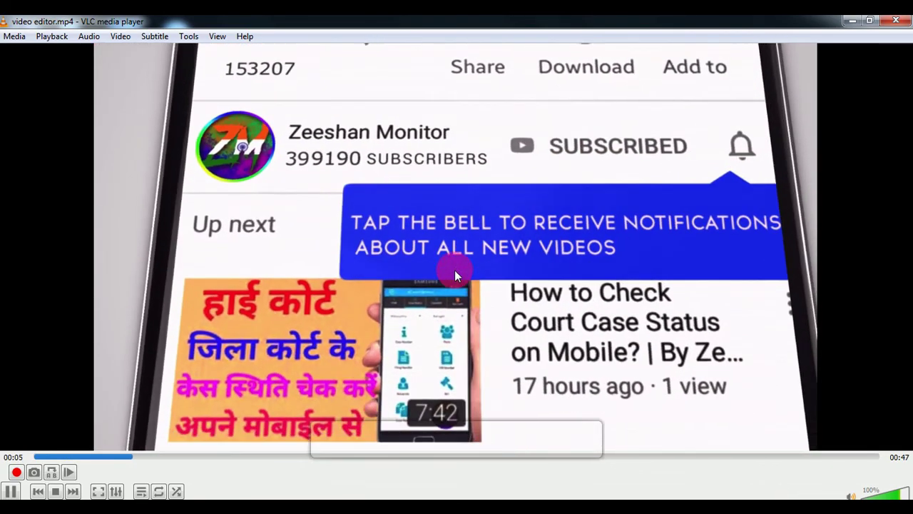
scroll(454, 270, "up", 3)
scroll(454, 270, "up", 2)
scroll(455, 270, "up", 3)
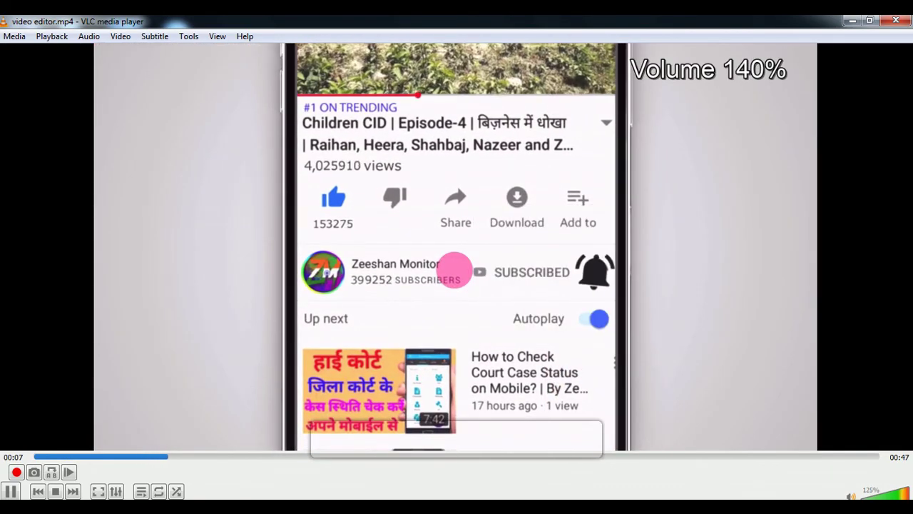
scroll(455, 270, "up", 4)
scroll(455, 270, "up", 5)
scroll(454, 271, "up", 3)
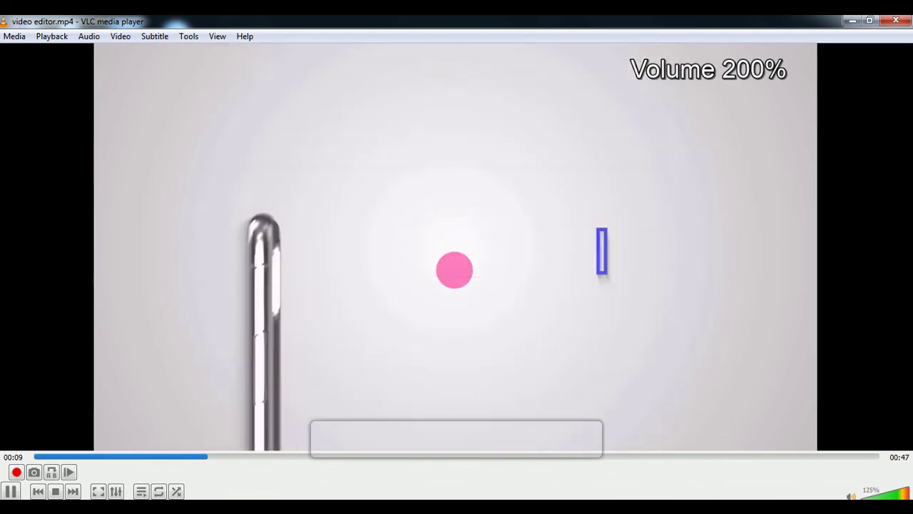
scroll(455, 271, "up", 3)
scroll(455, 271, "up", 2)
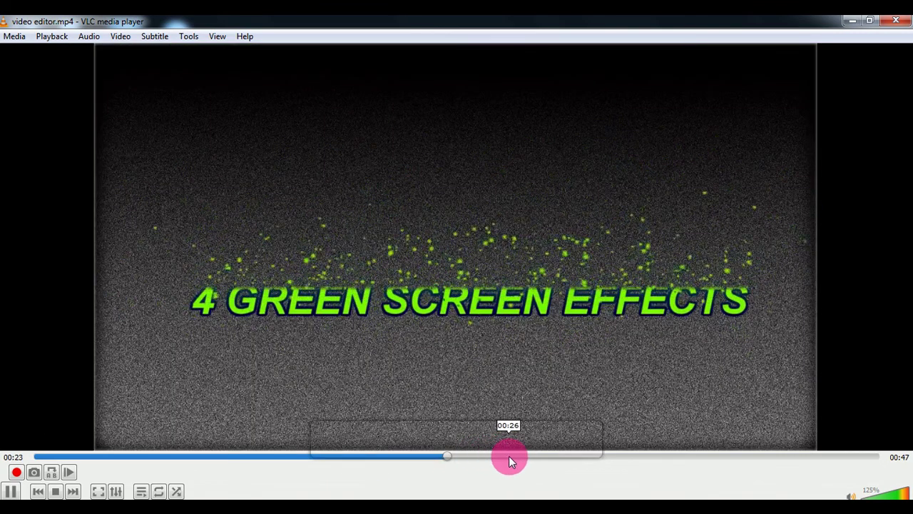
Seek to around 00:27, the car scene, then back near the start
left_click(509, 456)
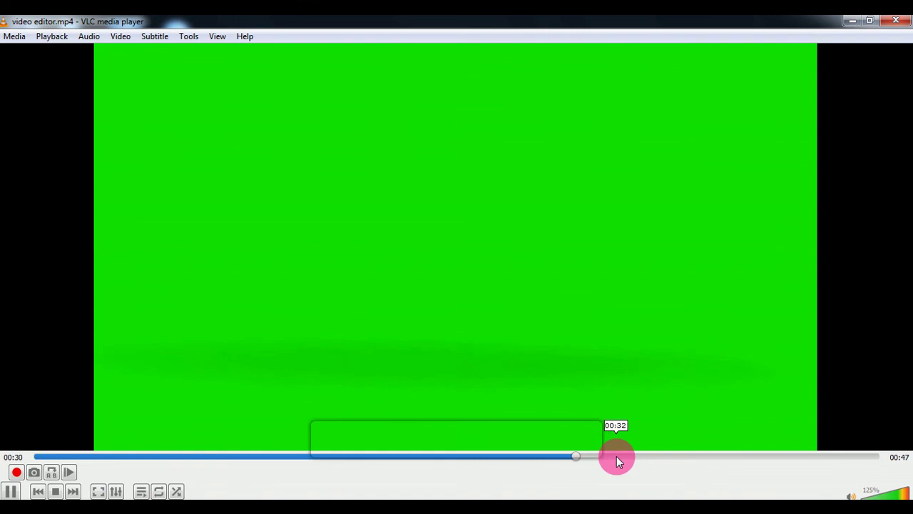
left_click(617, 455)
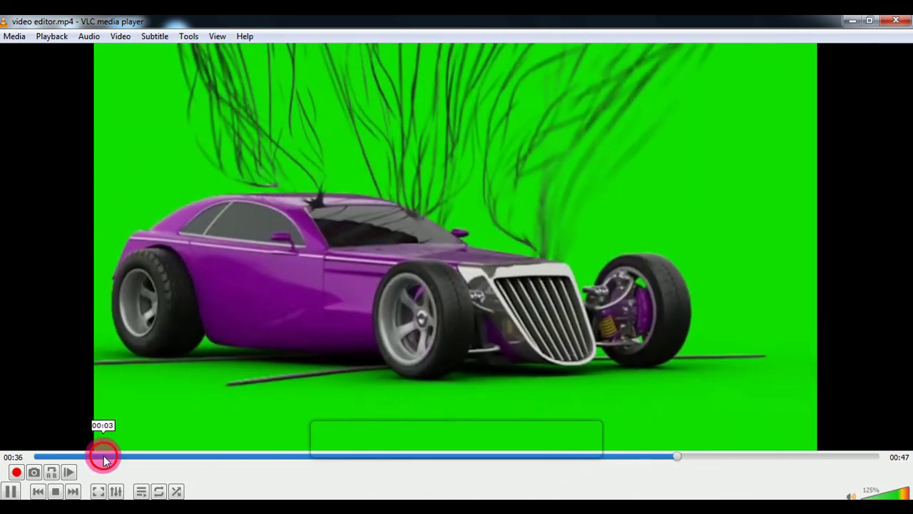
left_click(97, 457)
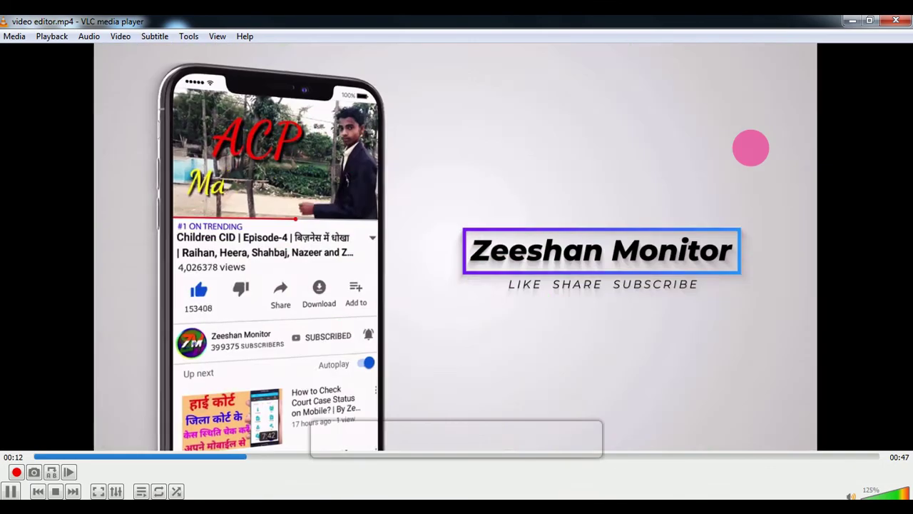
left_click(66, 456)
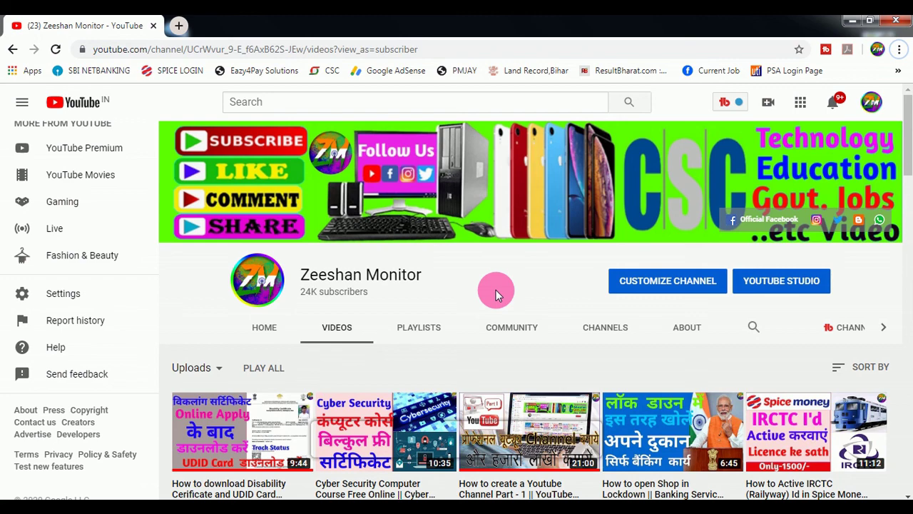
Scroll down the channel's Videos page through its uploaded videos
scroll(493, 298, "down", 3)
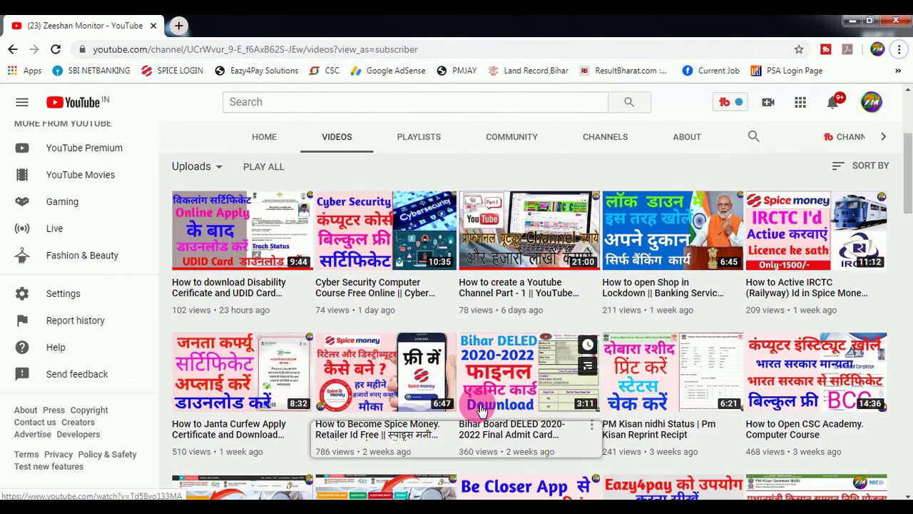
scroll(756, 353, "down", 2)
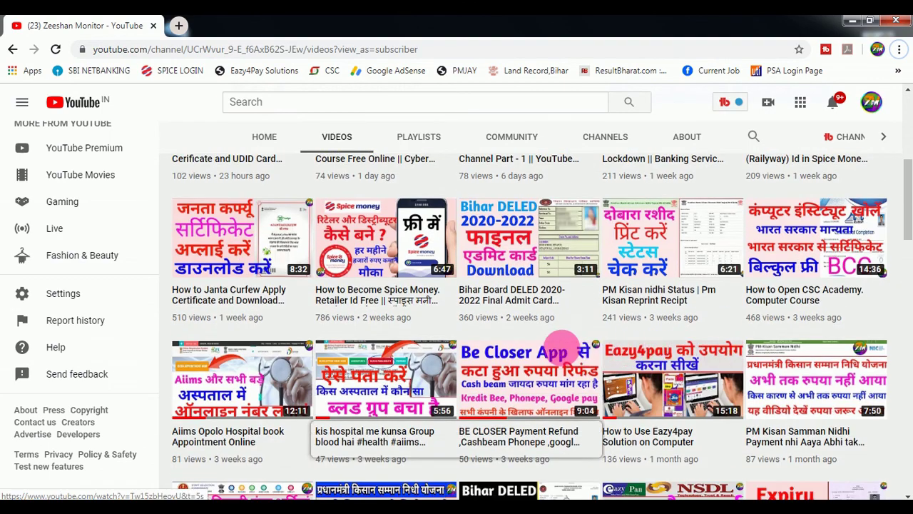
scroll(553, 348, "down", 3)
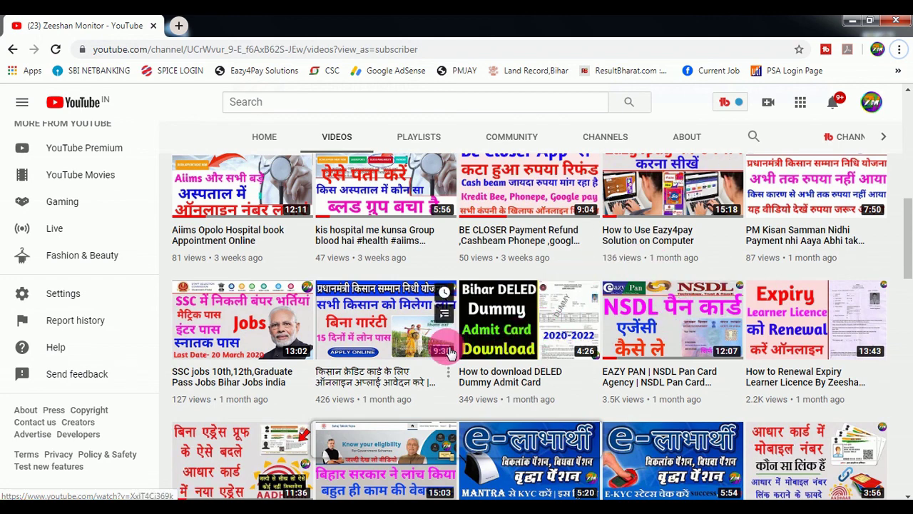
scroll(449, 352, "down", 1)
scroll(449, 353, "down", 2)
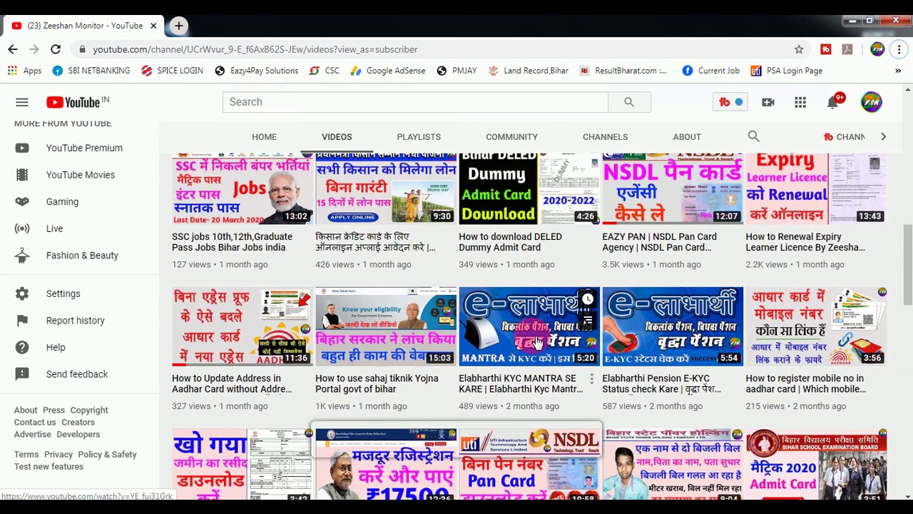
scroll(537, 341, "down", 1)
scroll(536, 341, "down", 1)
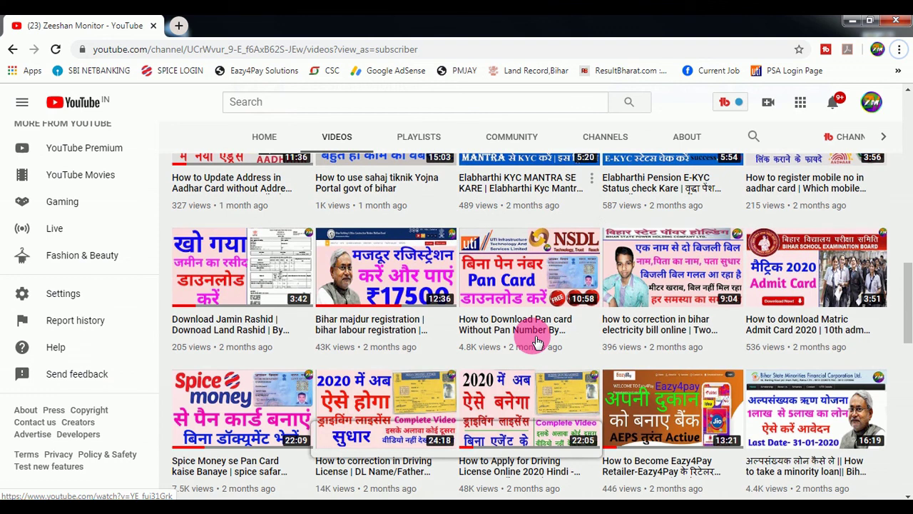
scroll(536, 341, "down", 2)
scroll(536, 343, "down", 1)
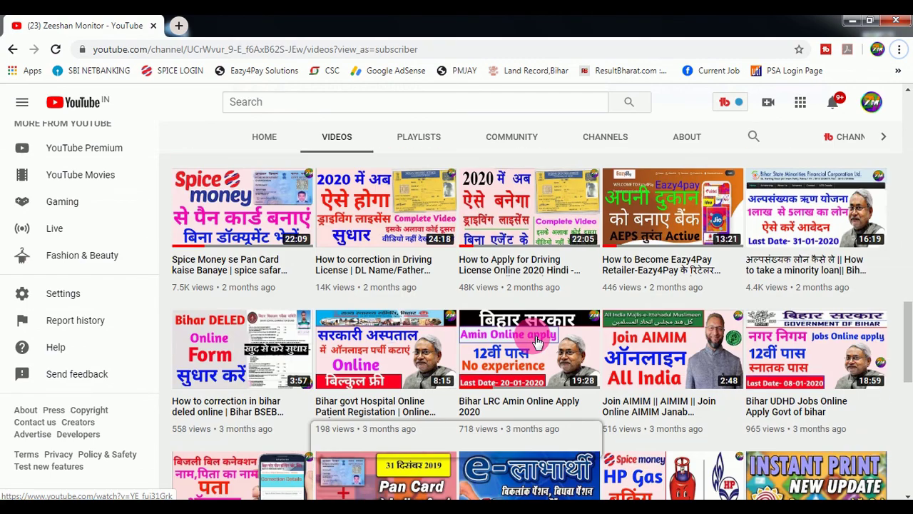